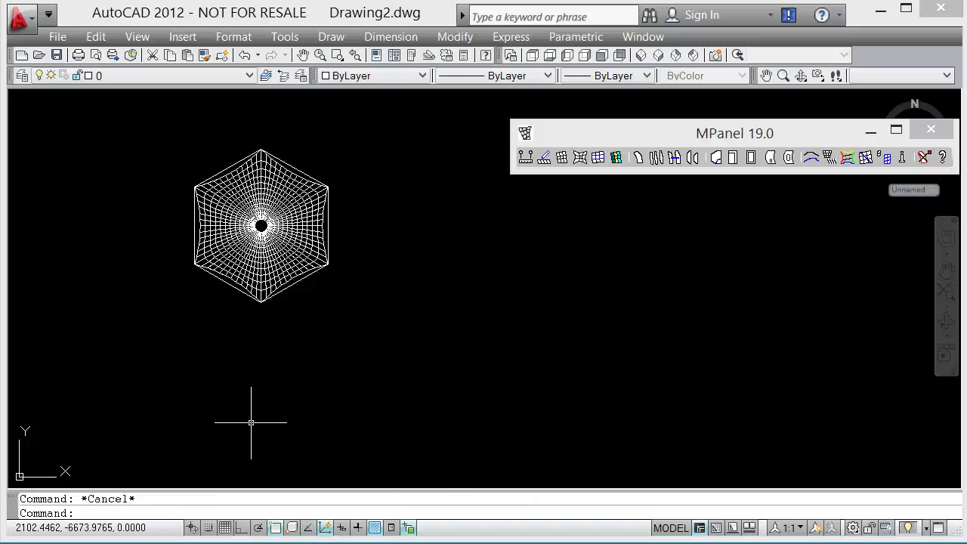
Open the Add corner plate options to review the plate diagram, insertion point choices and dimensions, and close them unchanged.
drag(647, 135, 621, 121)
click(526, 146)
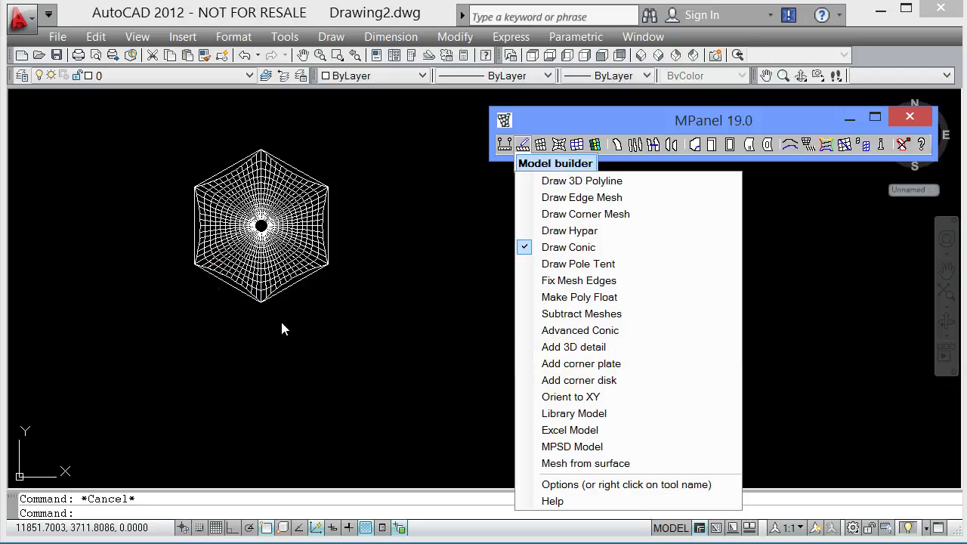
click(612, 365)
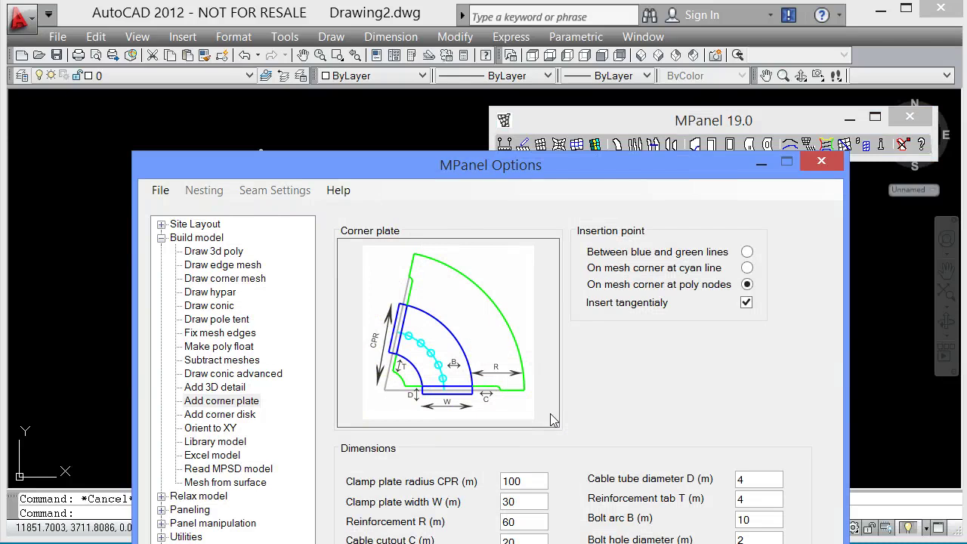
key(Escape)
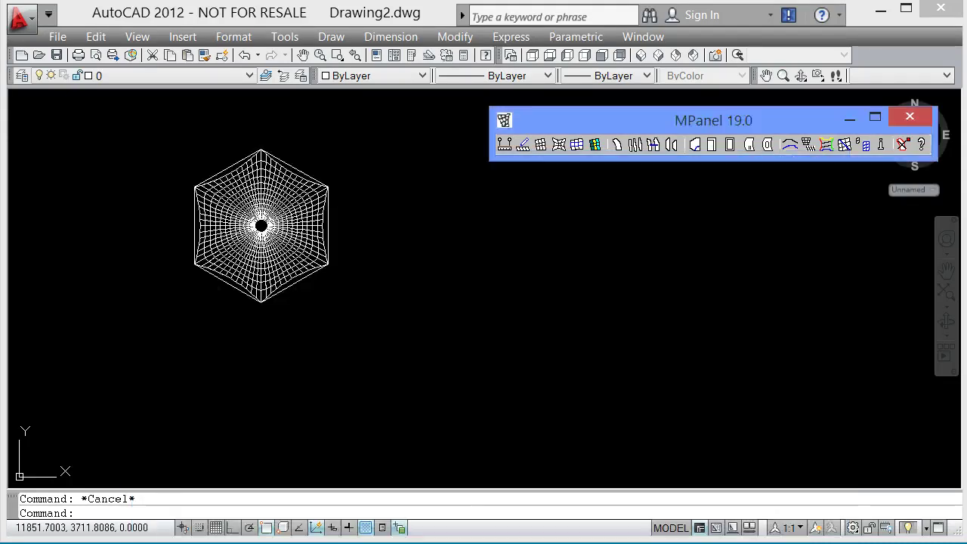
Examine the hexagonal conic mesh's corners and edges up close and in 3D, and return to the top view.
scroll(178, 262, up, 5)
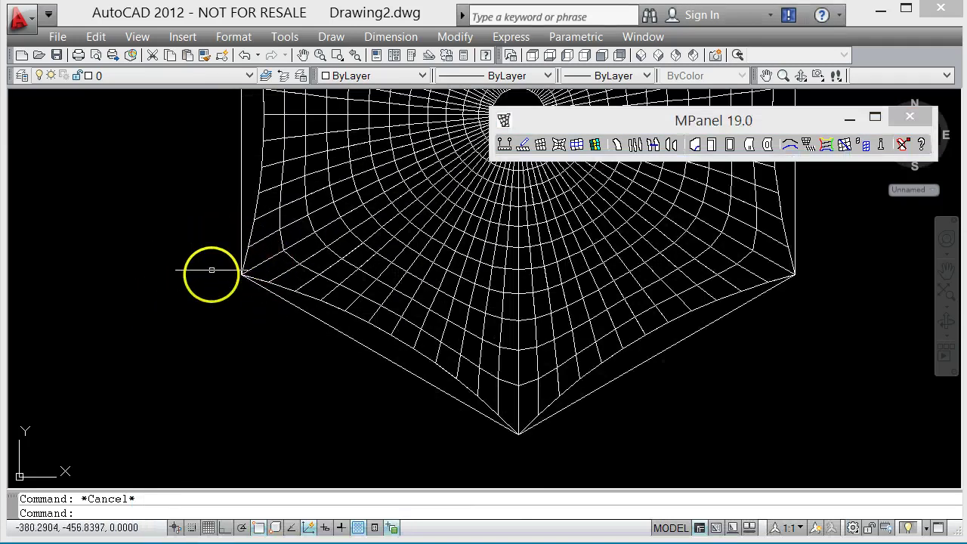
scroll(210, 280, down, 2)
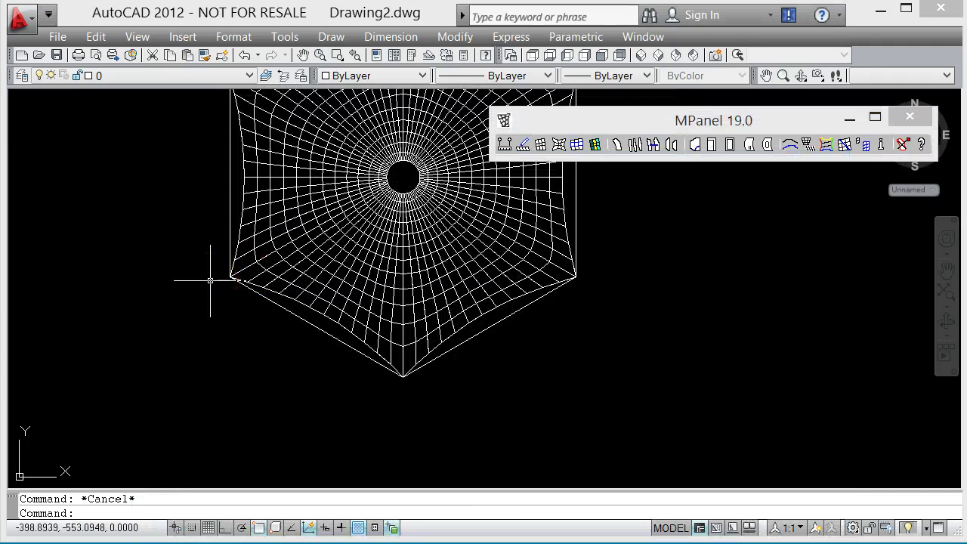
click(803, 79)
drag(372, 423, 334, 282)
scroll(212, 293, up, 6)
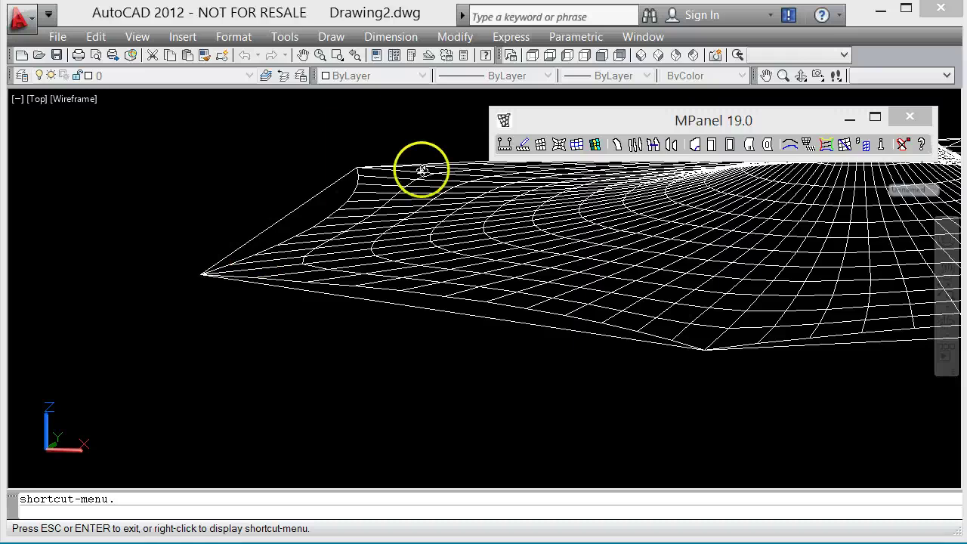
click(532, 58)
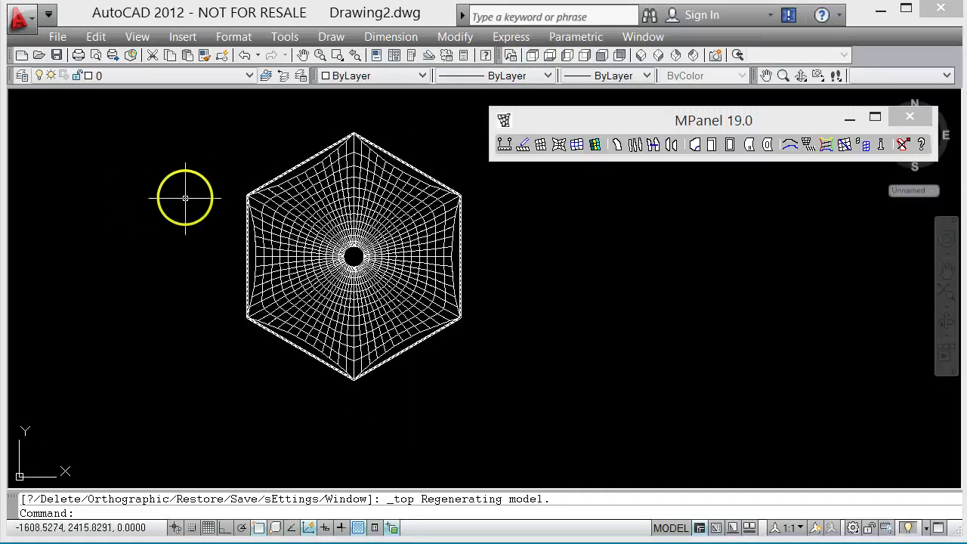
Copy the whole hexagonal mesh with its straight boundary outline to the empty area on its right.
click(192, 116)
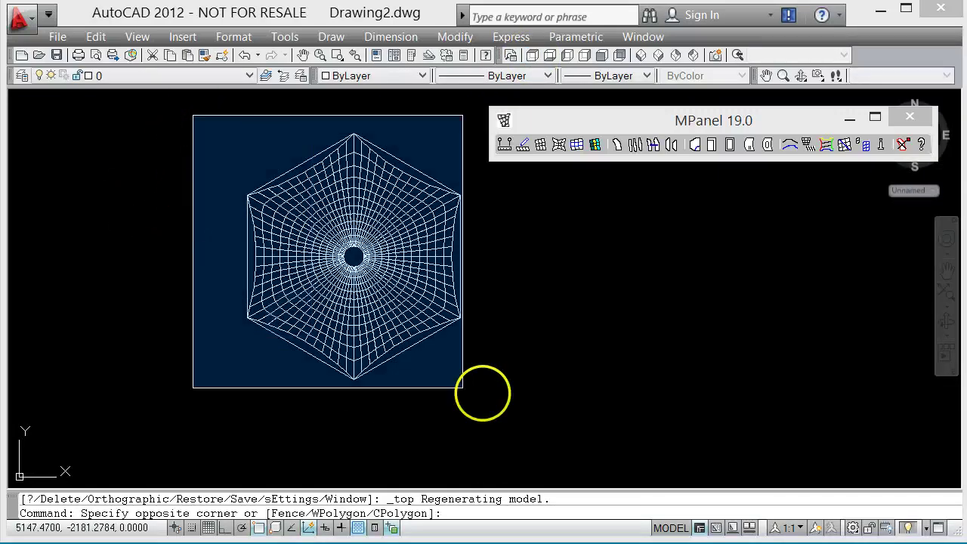
click(540, 403)
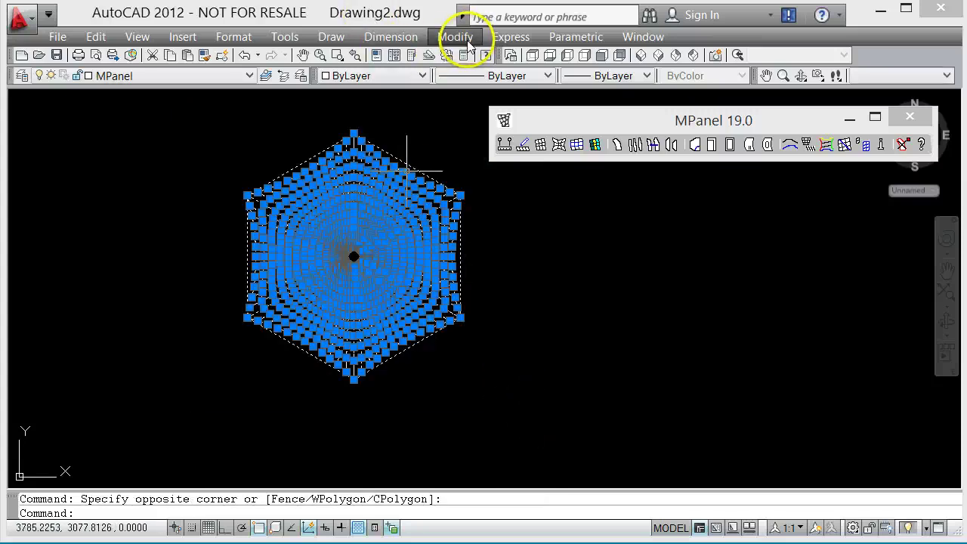
click(456, 37)
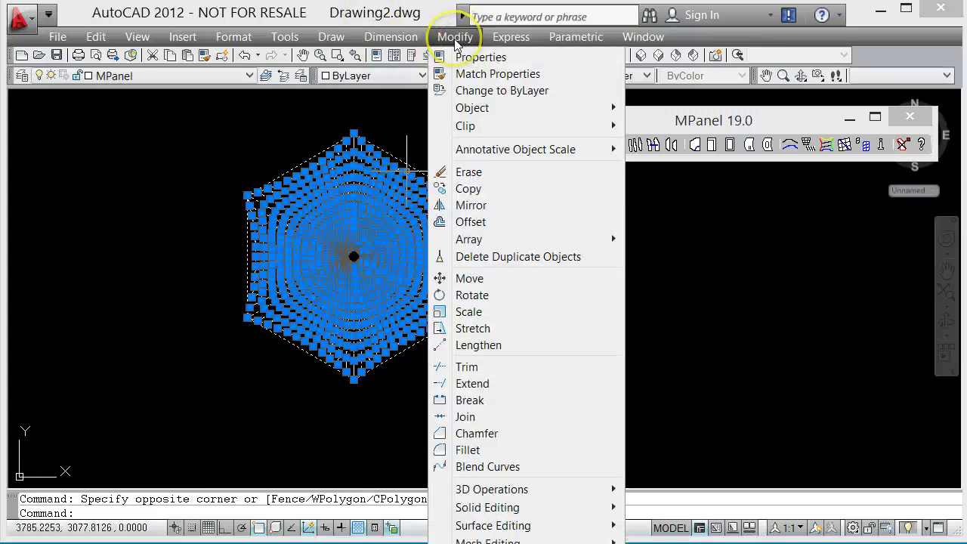
click(464, 188)
click(231, 333)
scroll(219, 325, down, 2)
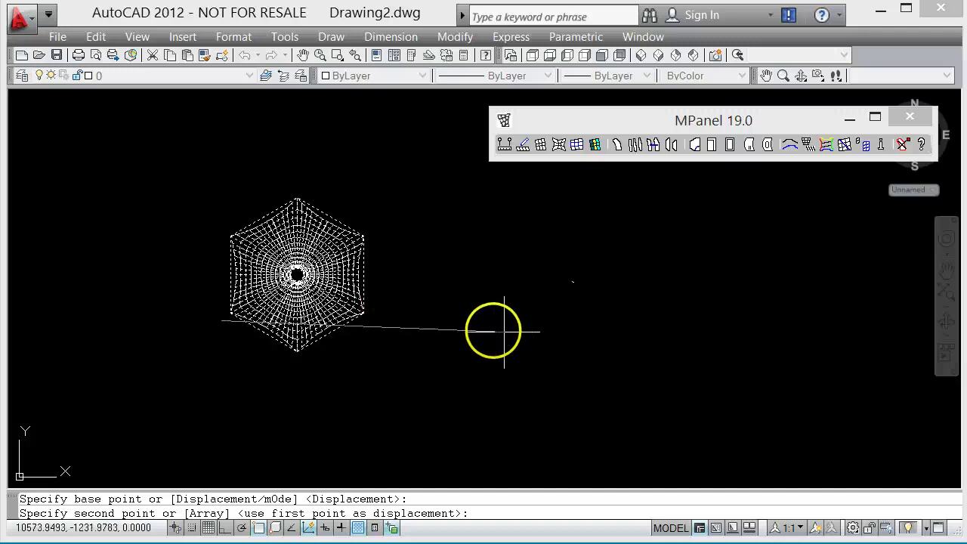
click(493, 330)
key(Escape)
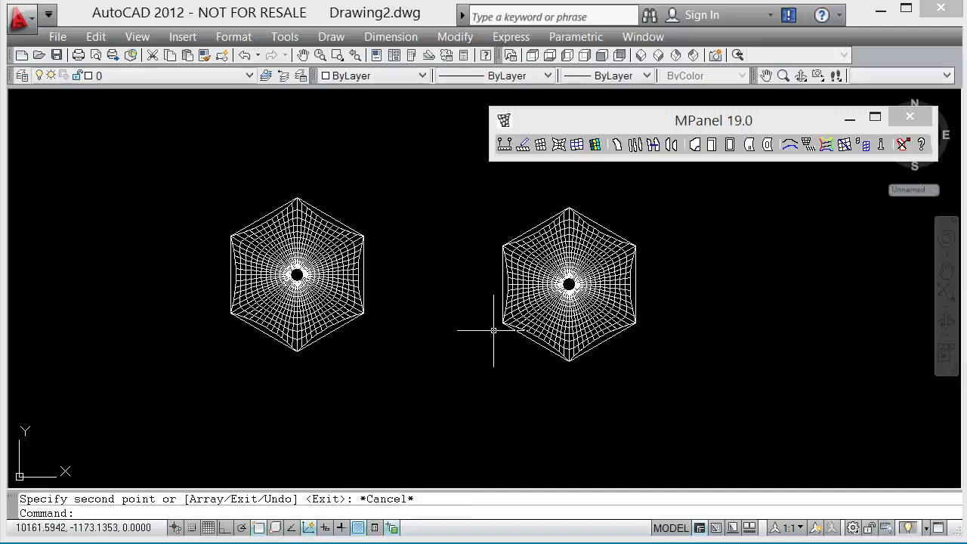
Erase the straight hexagonal boundary outline around the copied mesh.
scroll(544, 226, up, 4)
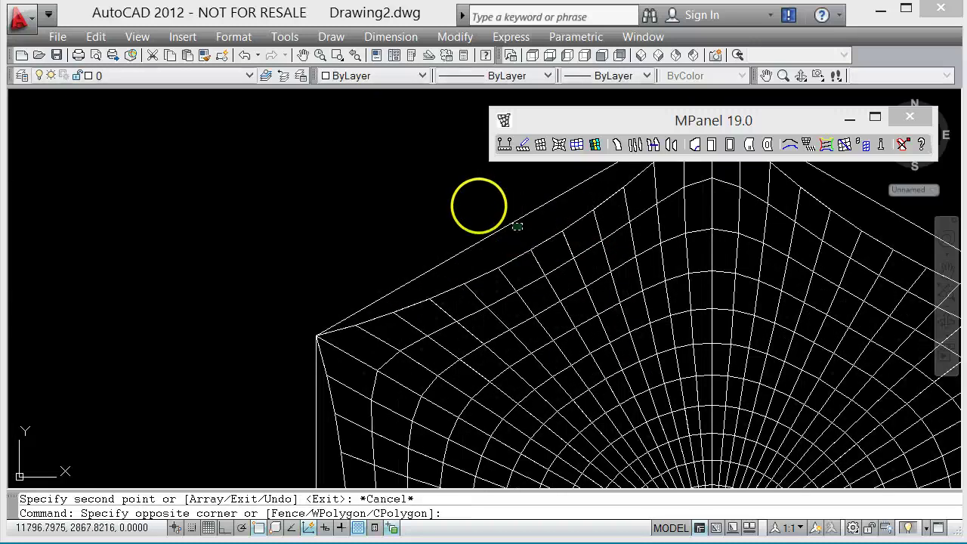
click(471, 201)
key(Delete)
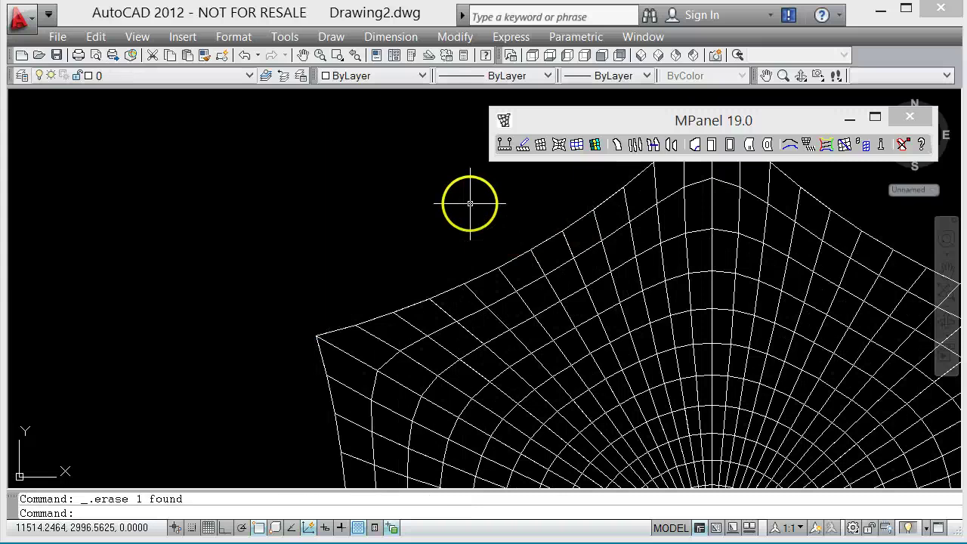
scroll(390, 185, down, 4)
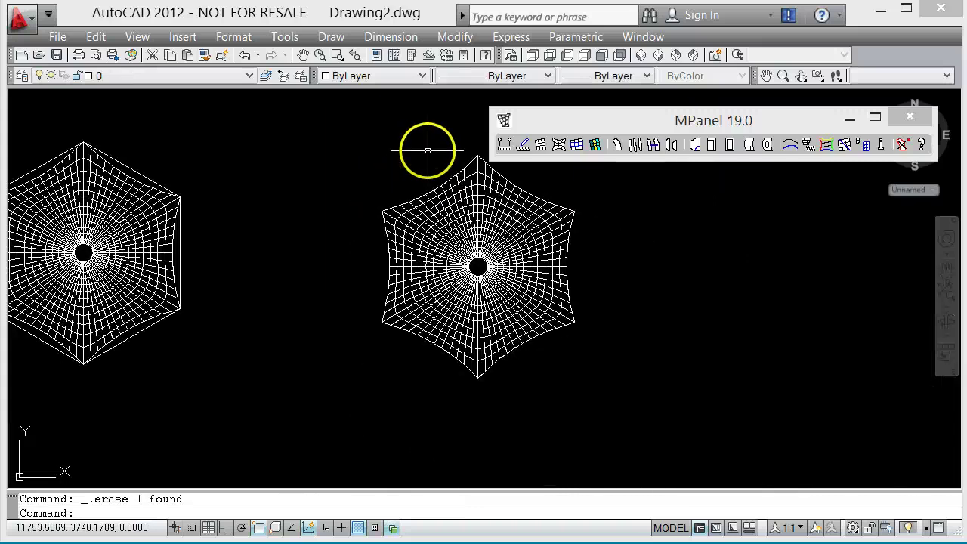
Set the corner plate's insertion point to On mesh corner at cyan line, with Insert tangentialy enabled.
click(545, 129)
click(523, 145)
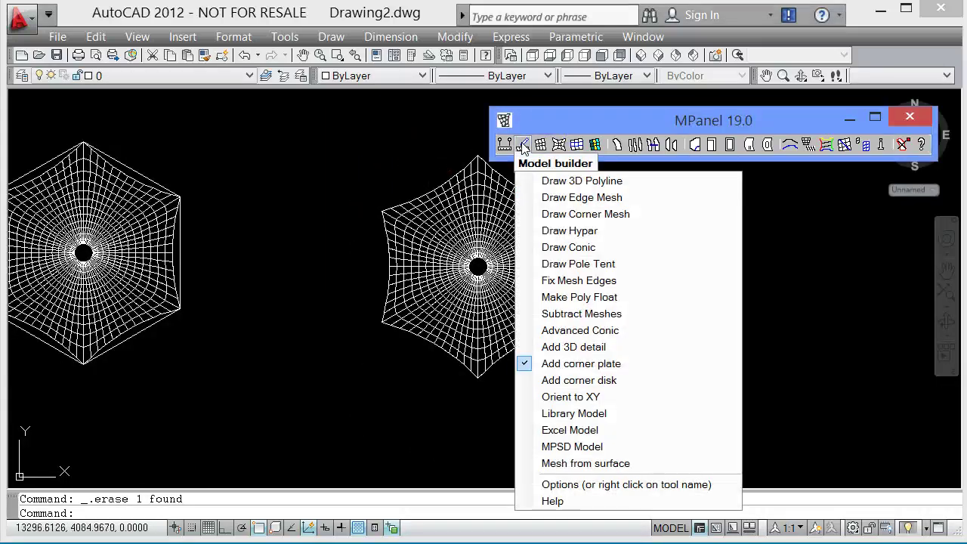
right_click(585, 363)
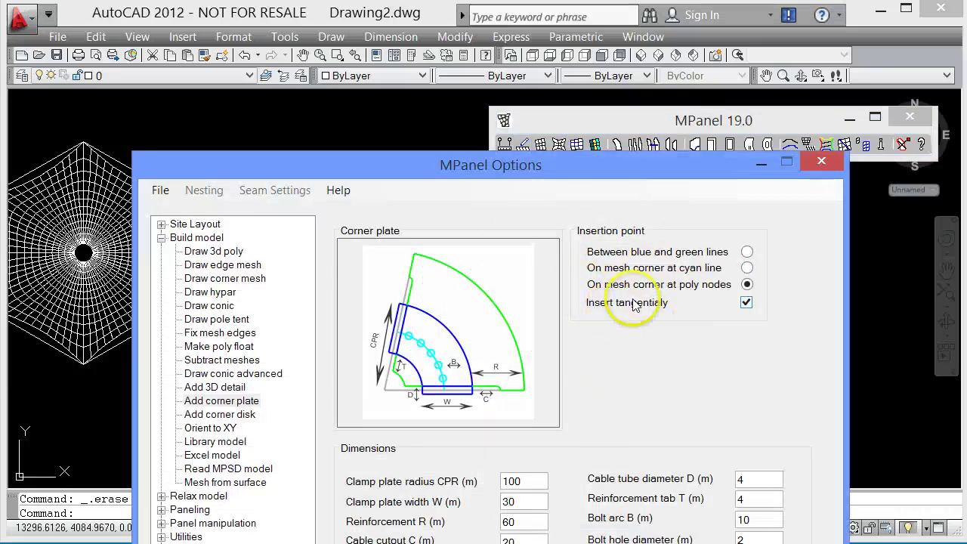
click(747, 301)
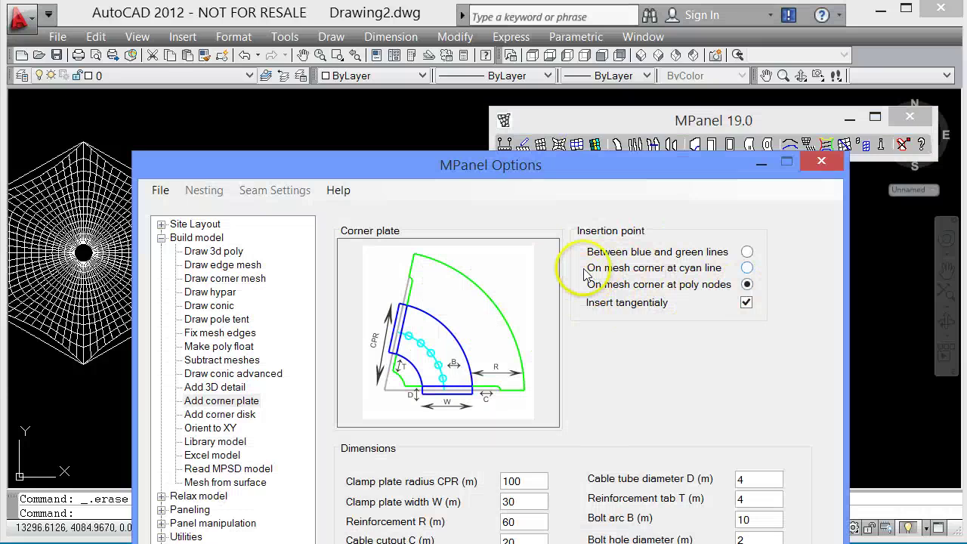
click(748, 270)
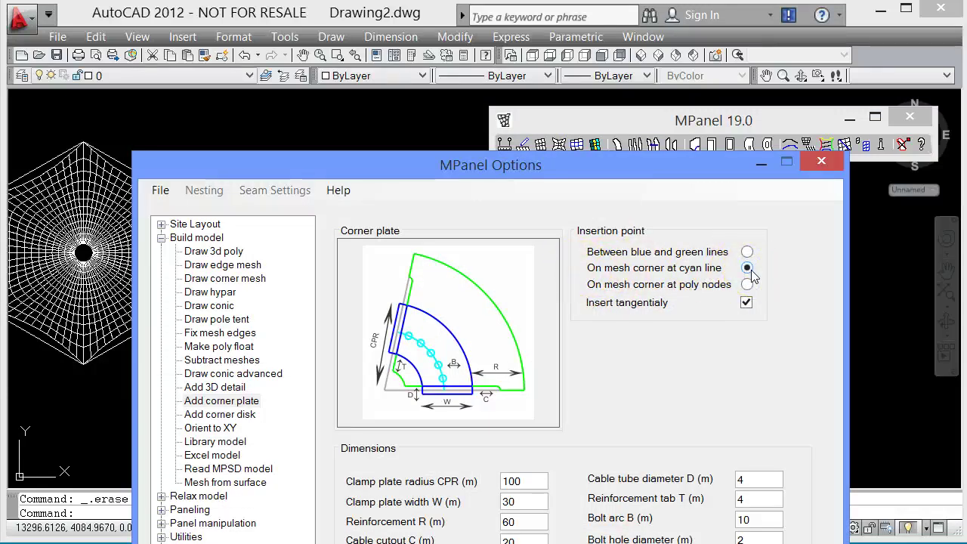
key(Return)
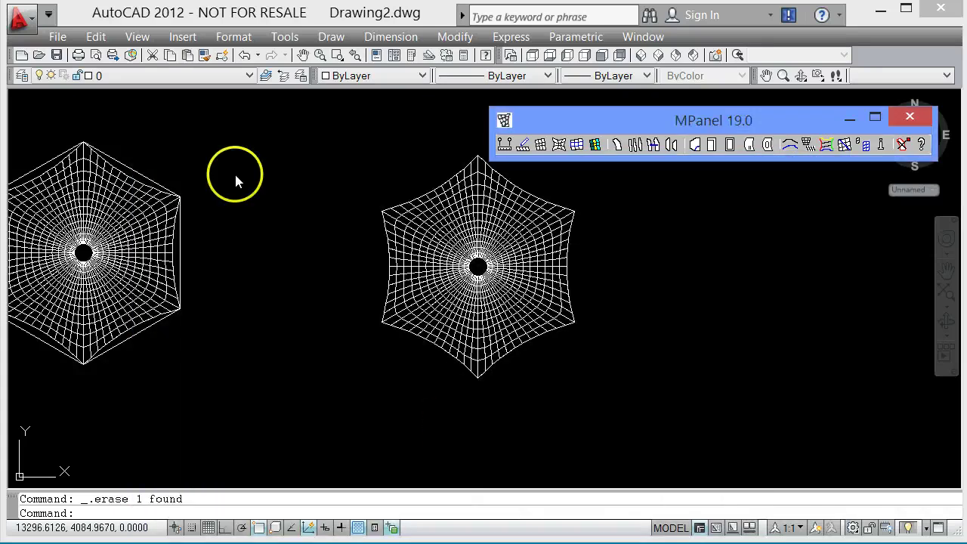
Draw a line from the copied mesh's lower-left corner diagonally outward, down and to the left.
click(331, 36)
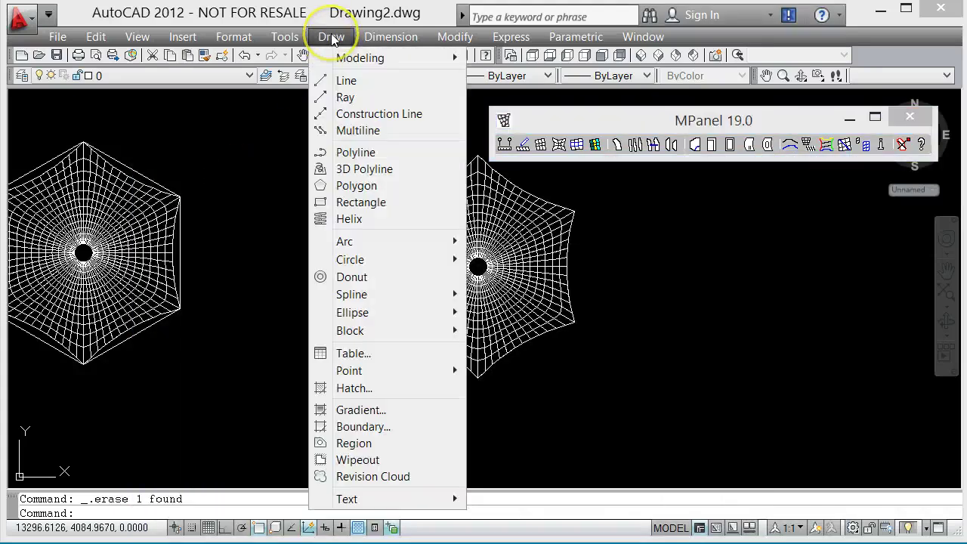
click(339, 79)
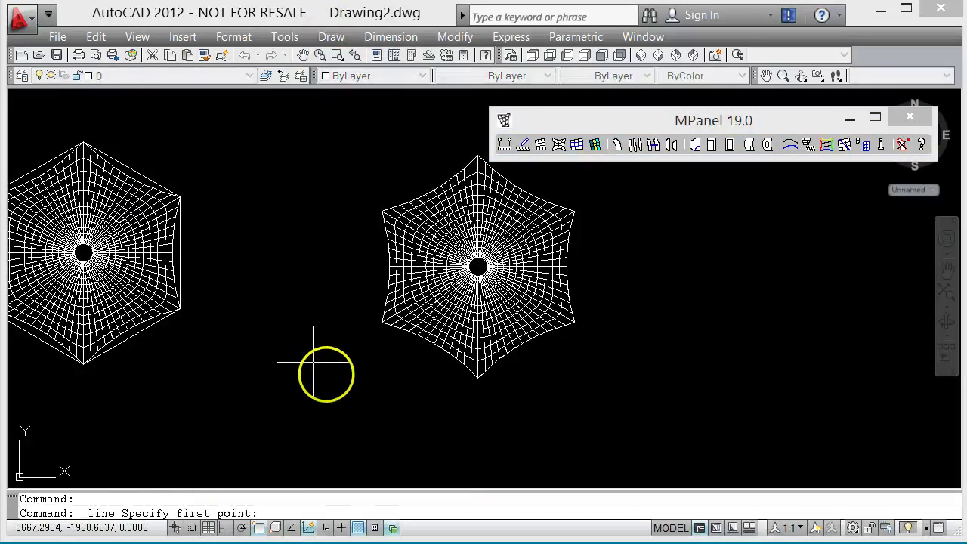
click(374, 328)
click(315, 359)
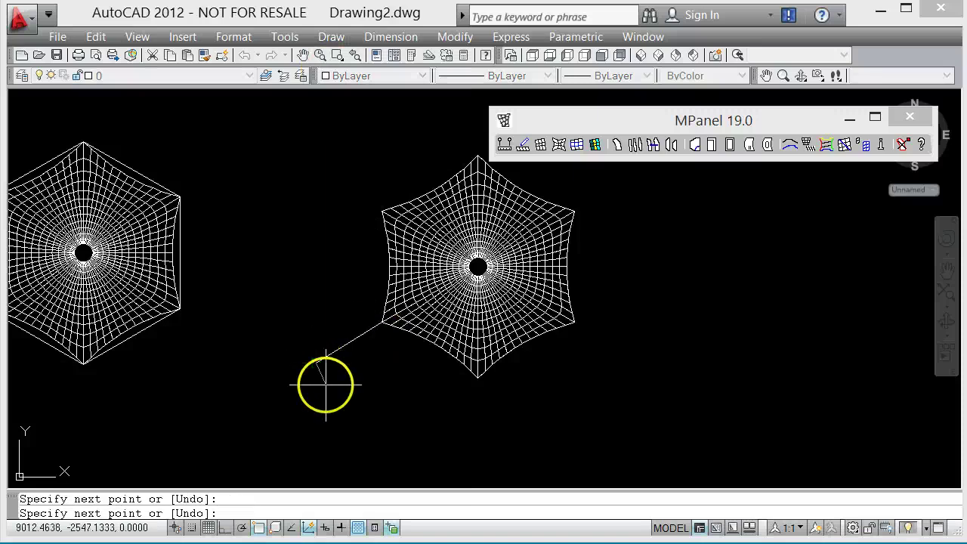
key(Return)
Change the colour of the line at the copied mesh's lower-left corner to Cyan.
click(346, 389)
click(306, 349)
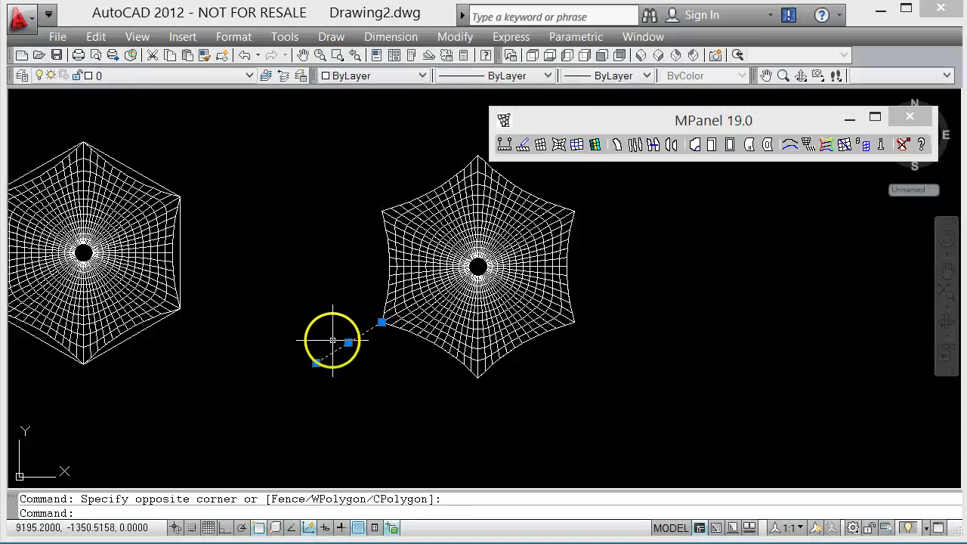
click(422, 76)
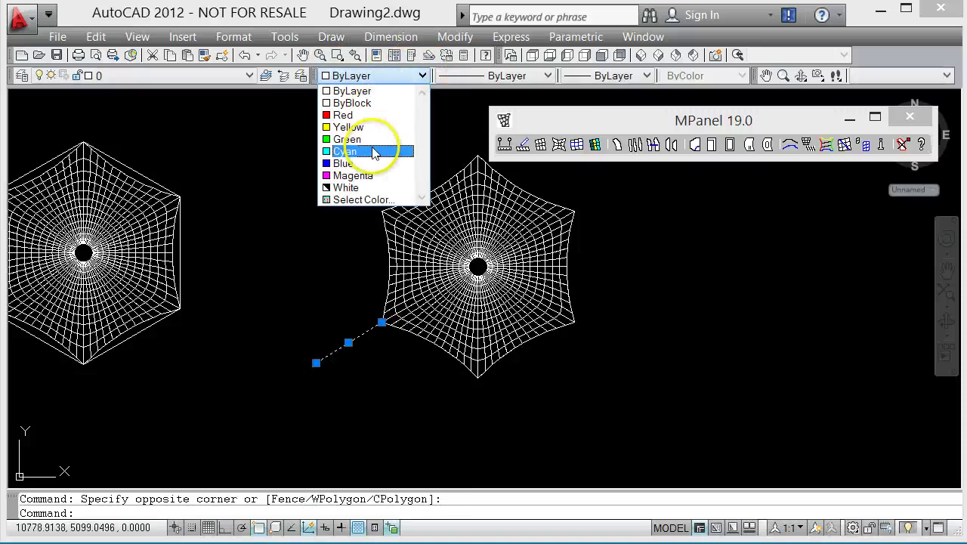
click(375, 151)
key(Escape)
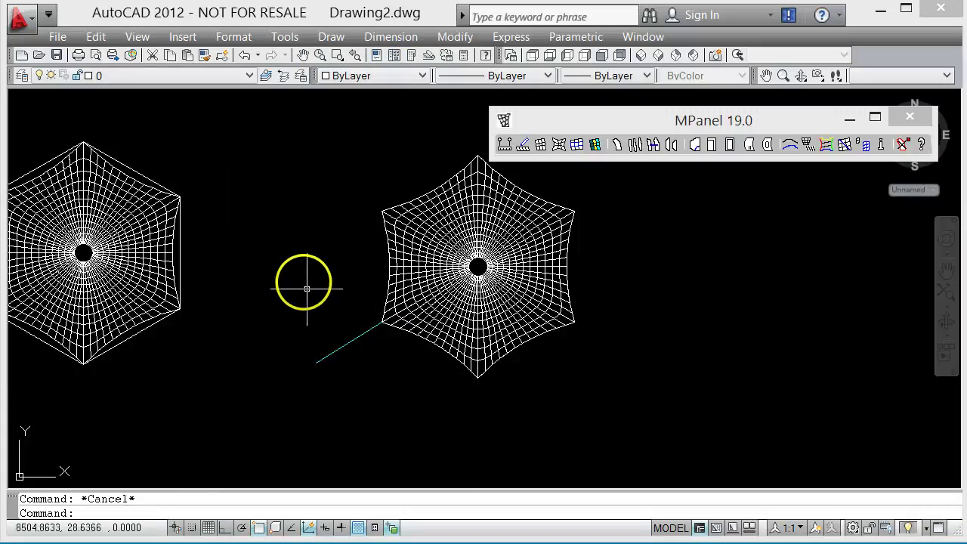
Check the corner plate diagram and insertion point settings against the cyan line, and close the options.
scroll(365, 330, up, 4)
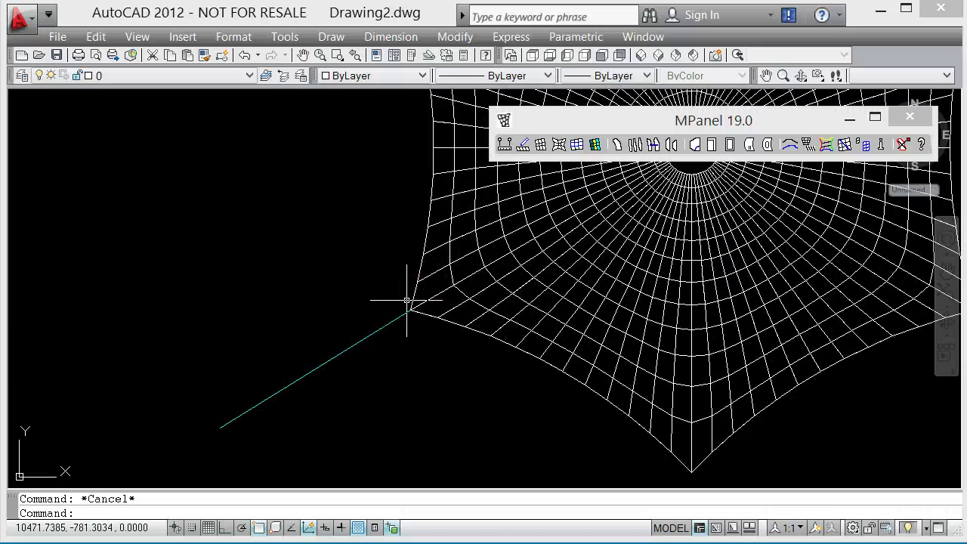
click(524, 147)
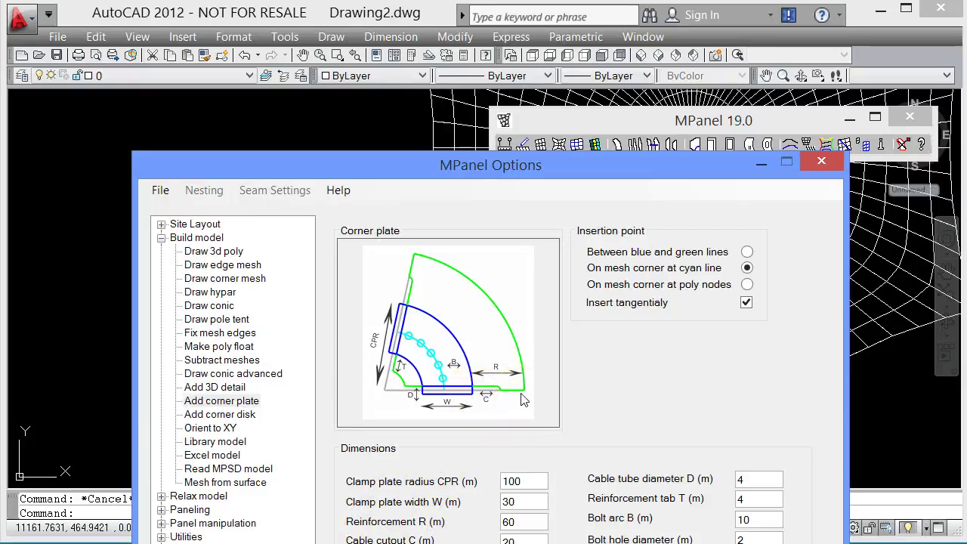
key(Return)
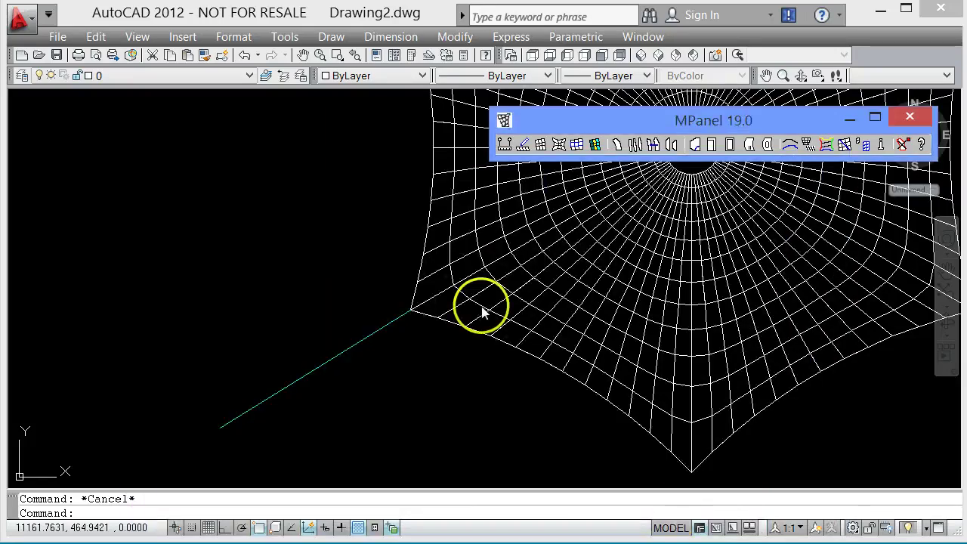
Add a corner plate at the copied mesh's lower-left corner, using the adjoining meshes and the cyan line.
click(443, 373)
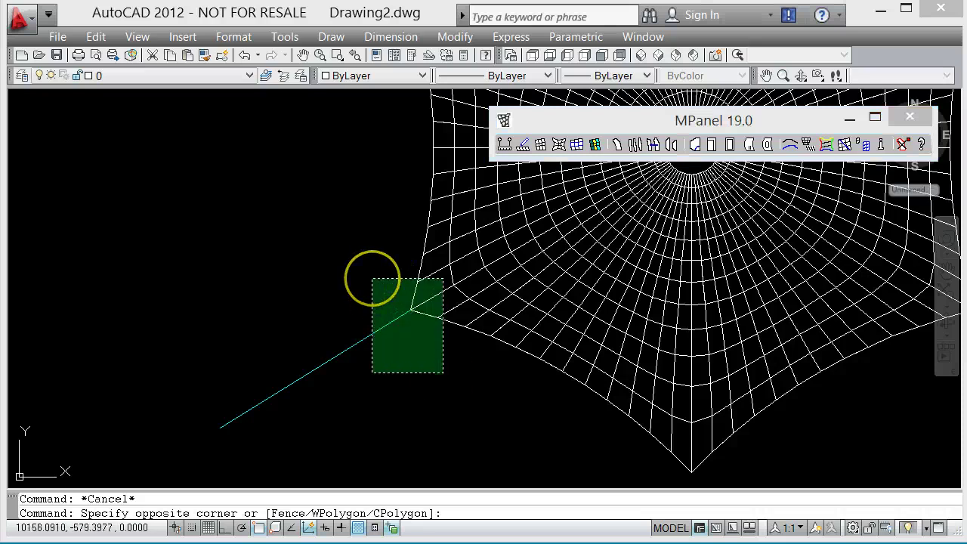
click(374, 285)
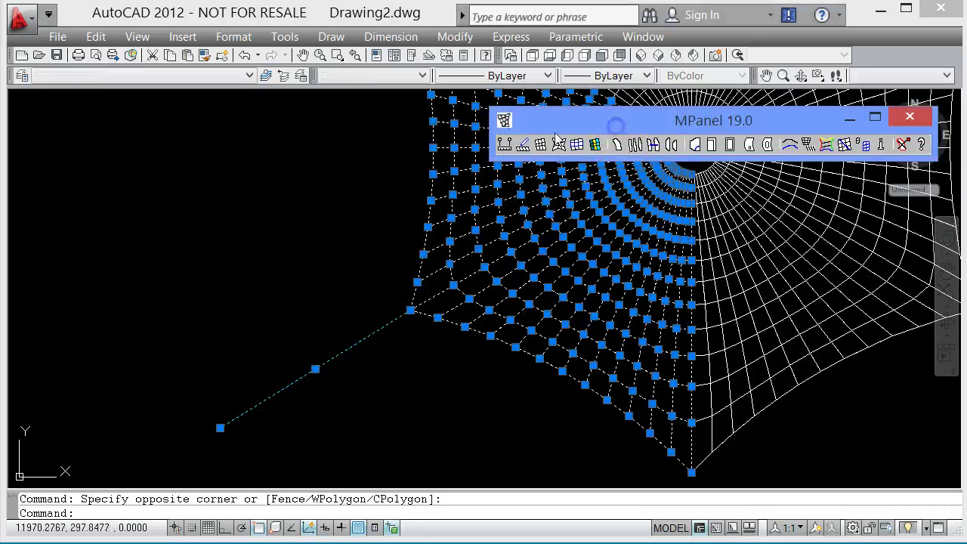
click(523, 146)
key(Escape)
key(Escape)
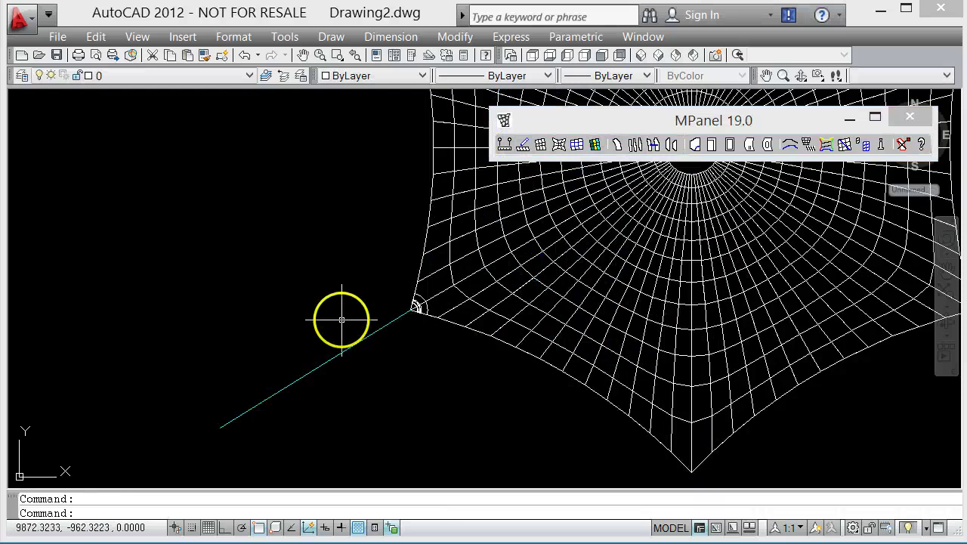
Inspect the inserted corner plate up close for its position on the mesh corner and cyan line.
scroll(423, 324, up, 5)
scroll(424, 326, up, 3)
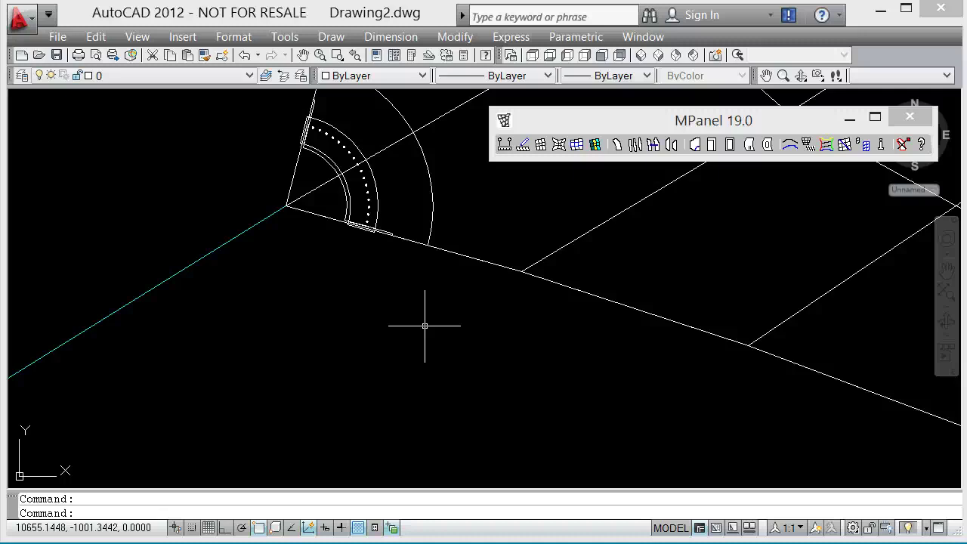
scroll(312, 324, down, 6)
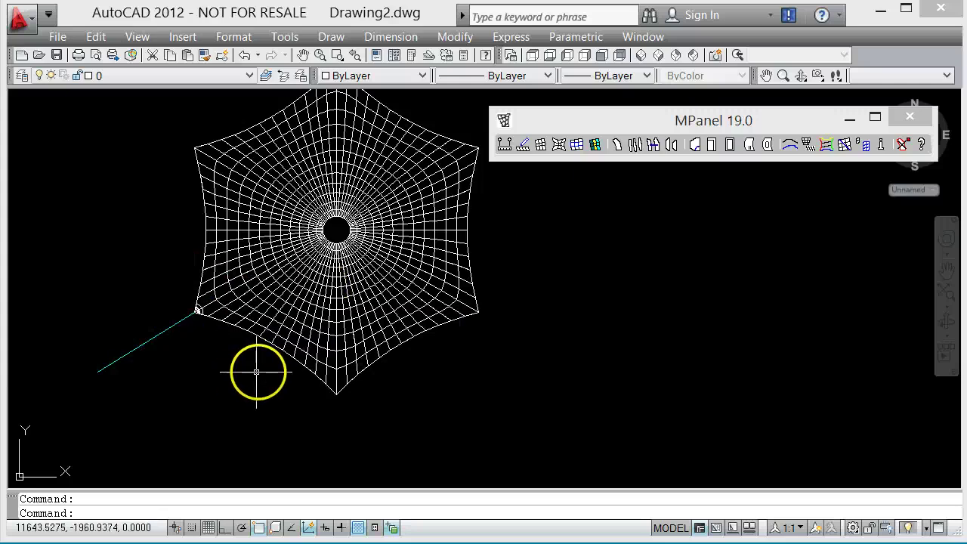
click(250, 369)
click(165, 244)
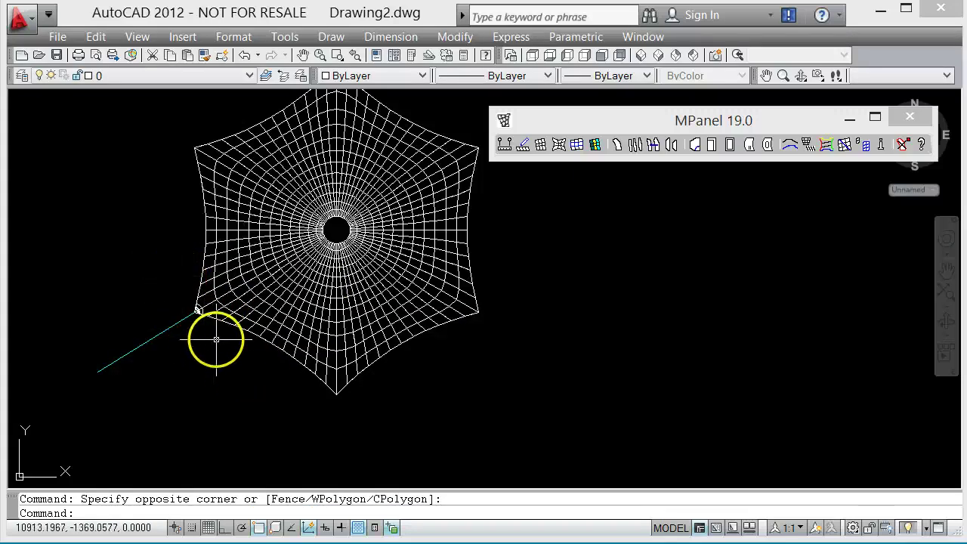
Copy the two meshes meeting at the hexagon's lower-left corner, with their corner plate, to empty space right of the hexagonal mesh.
scroll(216, 340, up, 5)
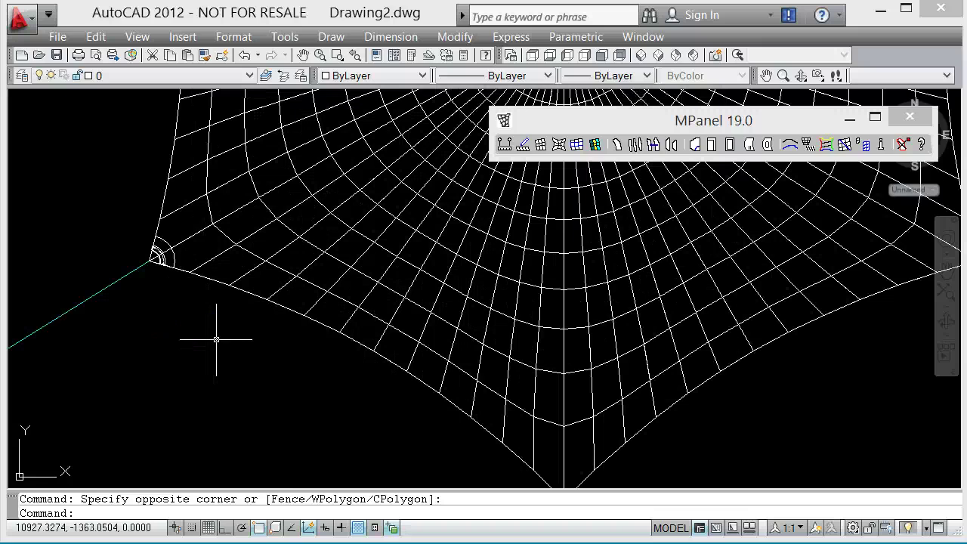
click(216, 340)
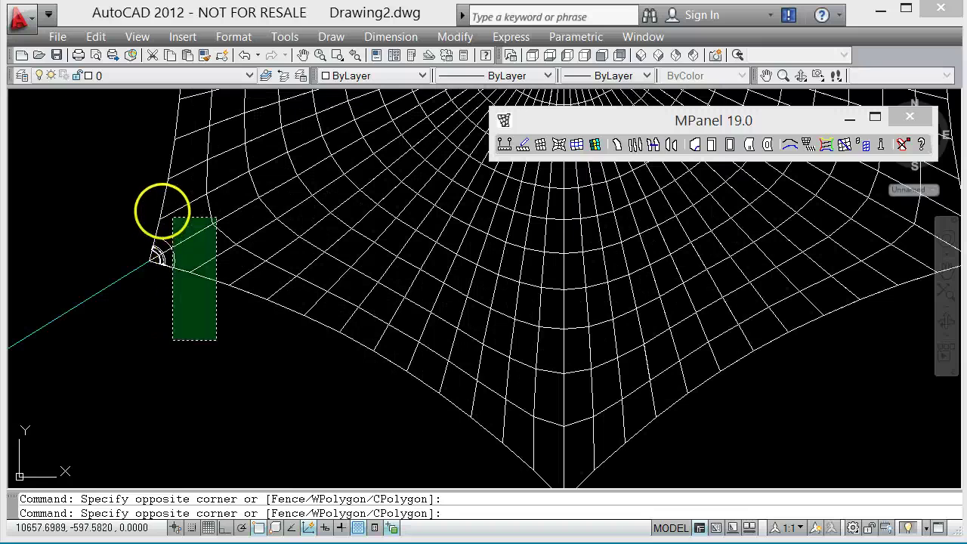
click(162, 211)
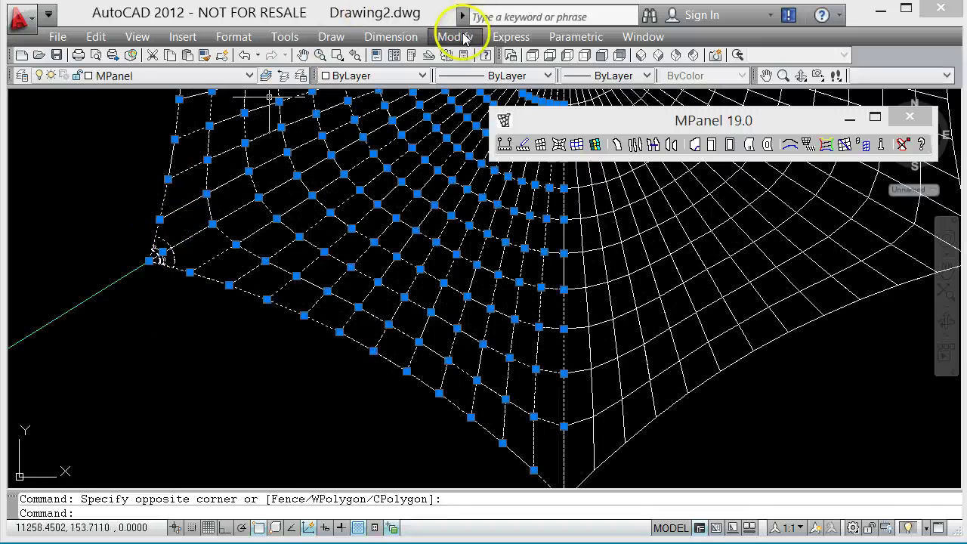
click(456, 38)
click(350, 204)
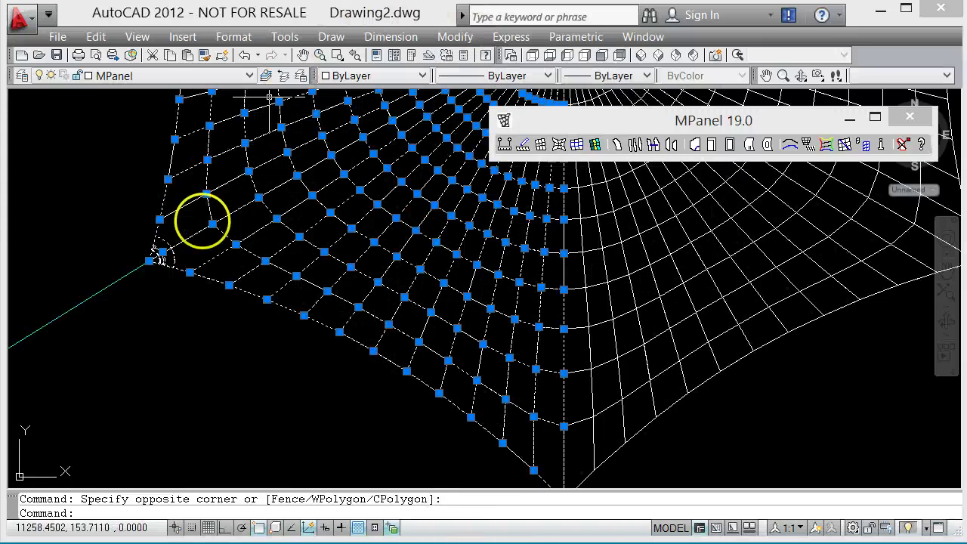
scroll(144, 219, down, 3)
click(98, 210)
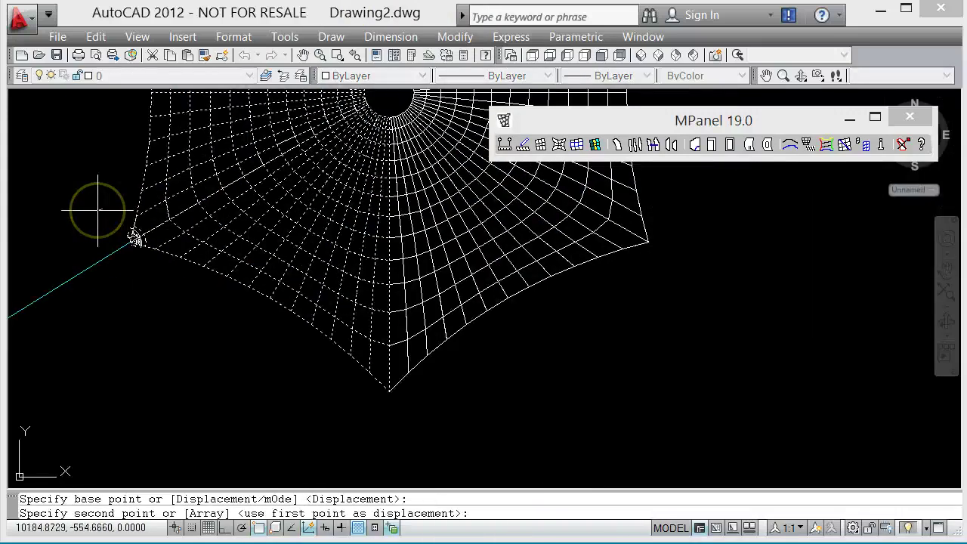
scroll(98, 210, down, 3)
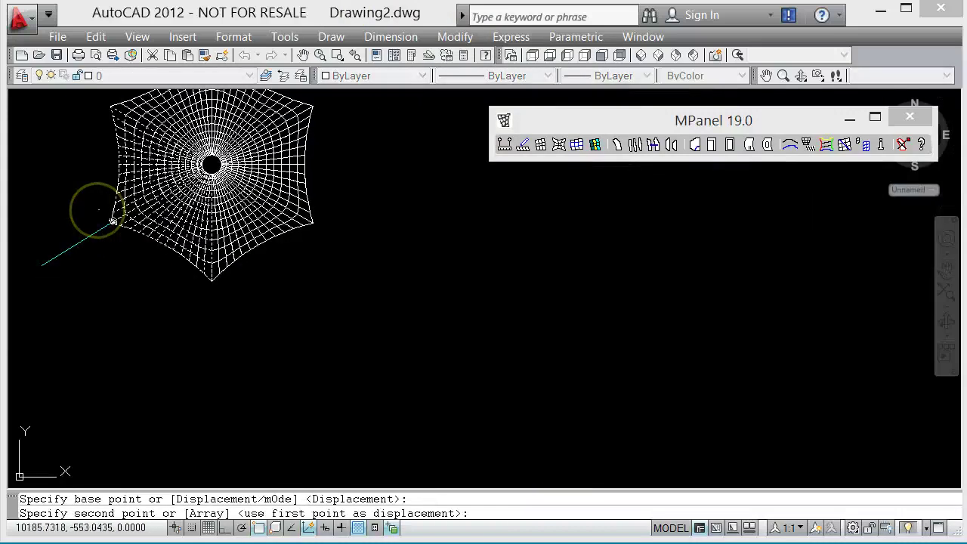
click(470, 245)
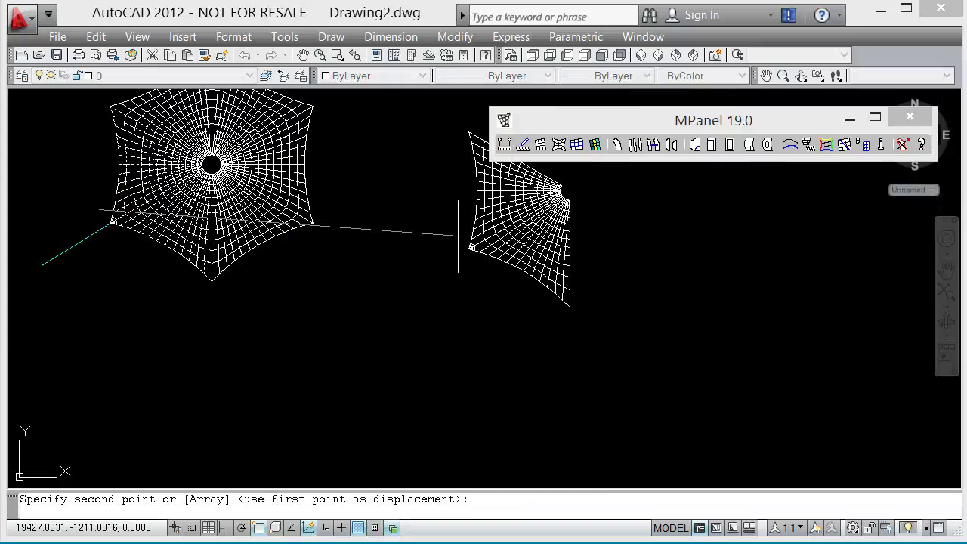
key(Escape)
Panel the copied lower mesh together with the corner plate, specifying 2 panels.
scroll(457, 236, up, 6)
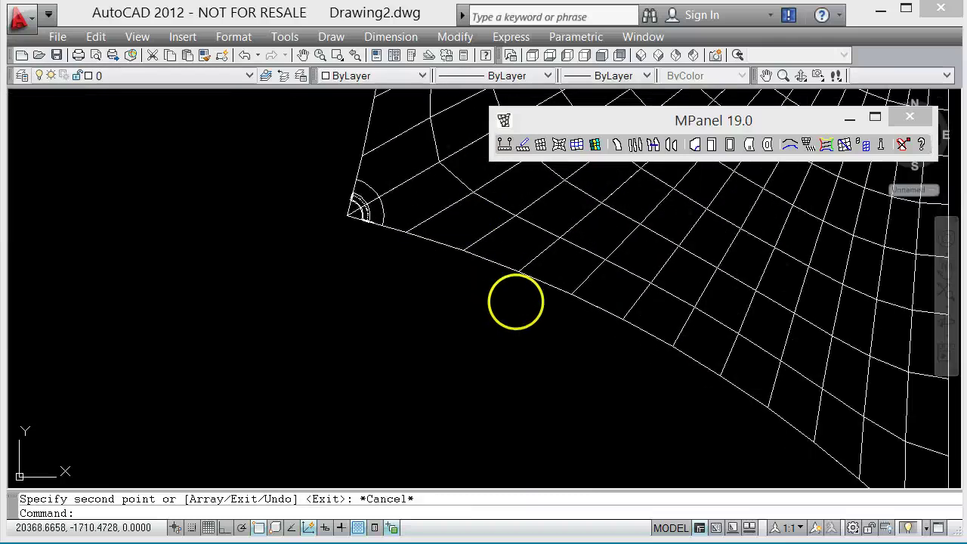
click(449, 301)
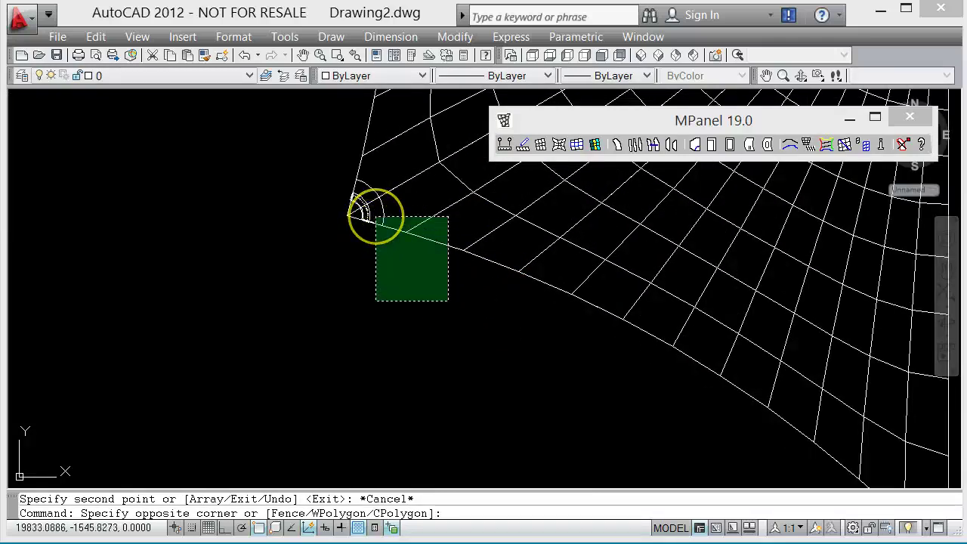
click(376, 216)
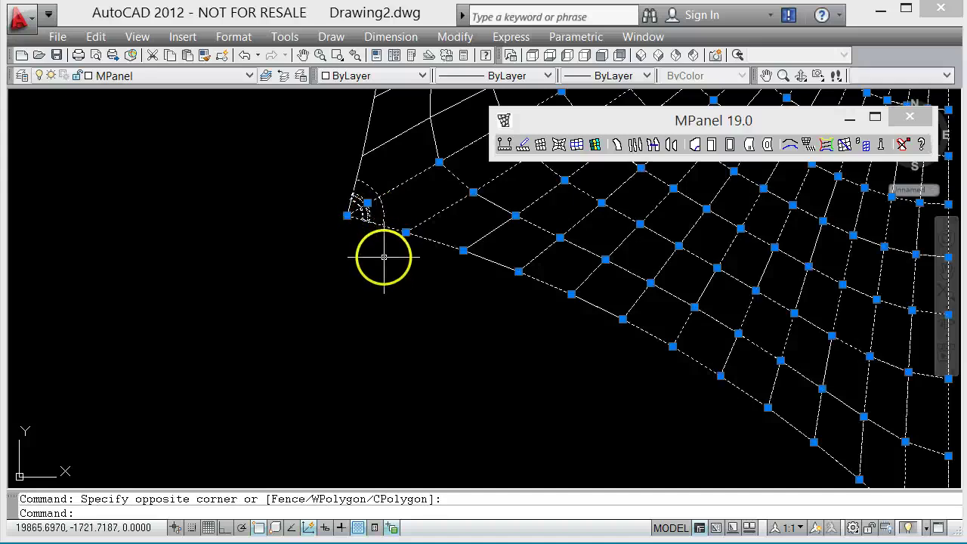
scroll(368, 219, up, 3)
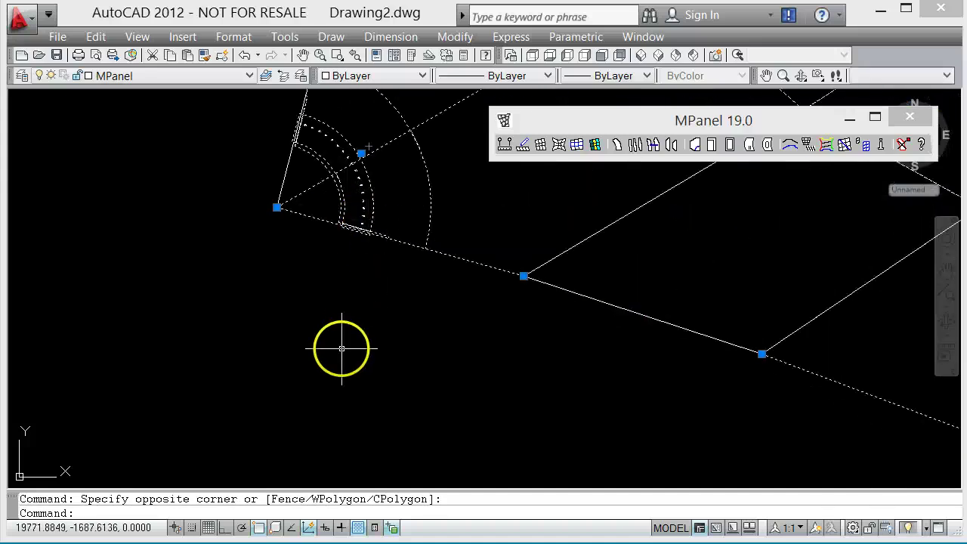
scroll(342, 348, down, 2)
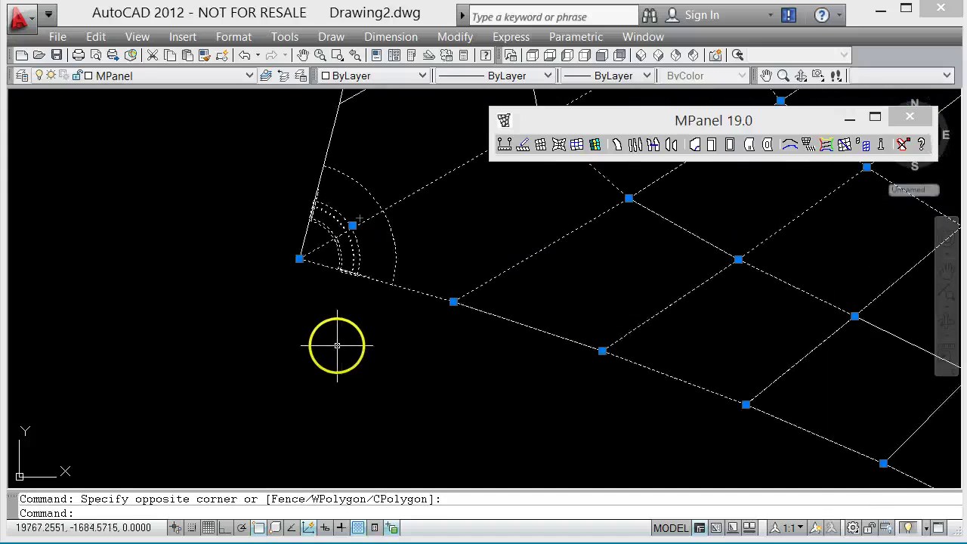
click(639, 145)
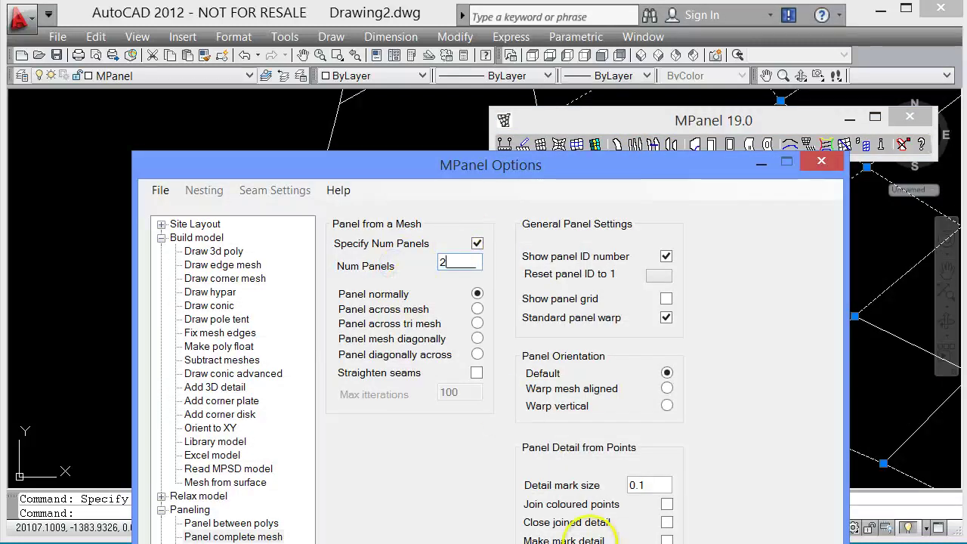
key(Return)
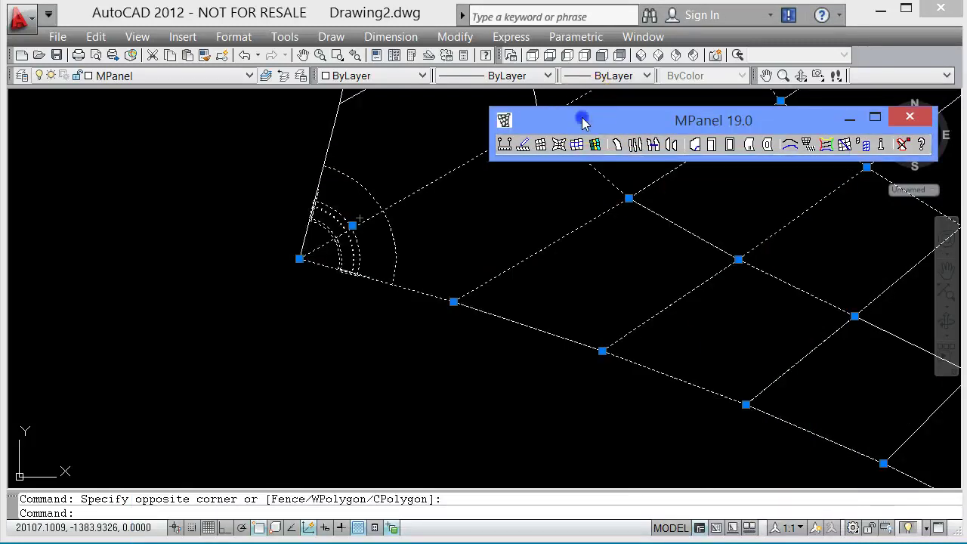
click(636, 144)
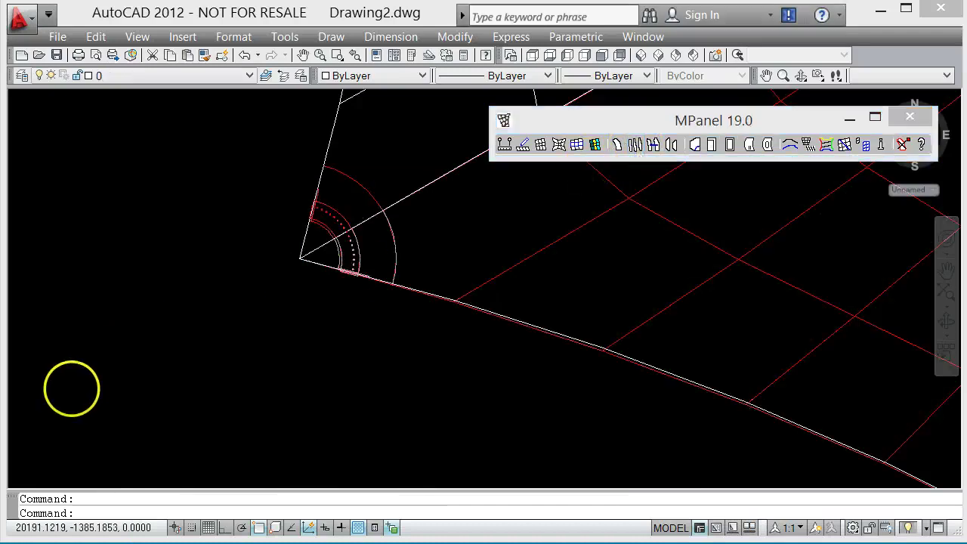
Panel the copied upper mesh together with the same corner plate, using the same panel settings.
scroll(34, 457, down, 3)
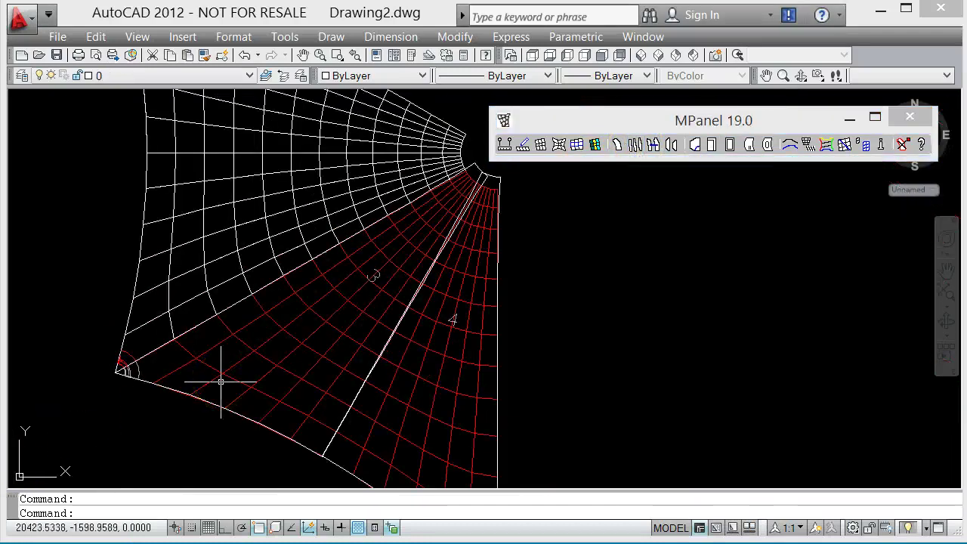
scroll(14, 317, up, 4)
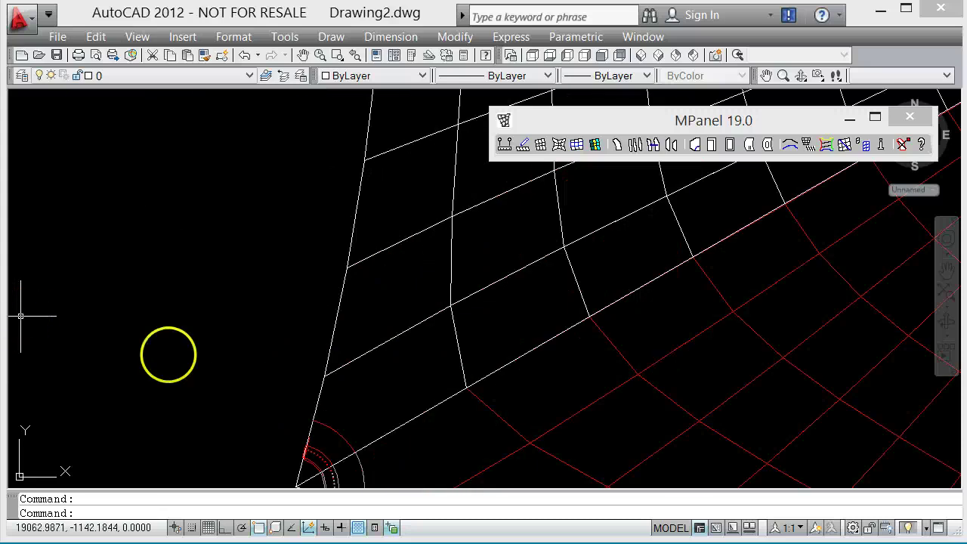
scroll(258, 390, up, 3)
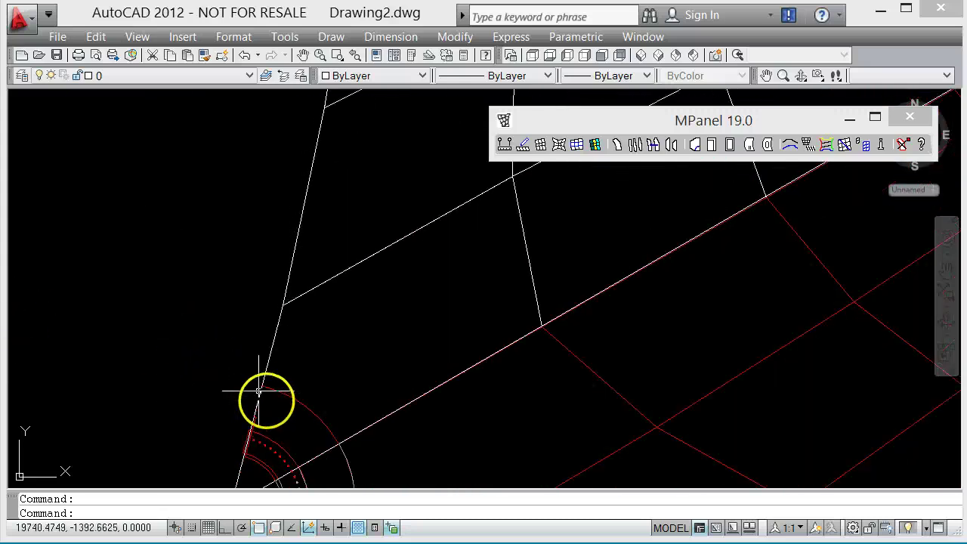
click(290, 416)
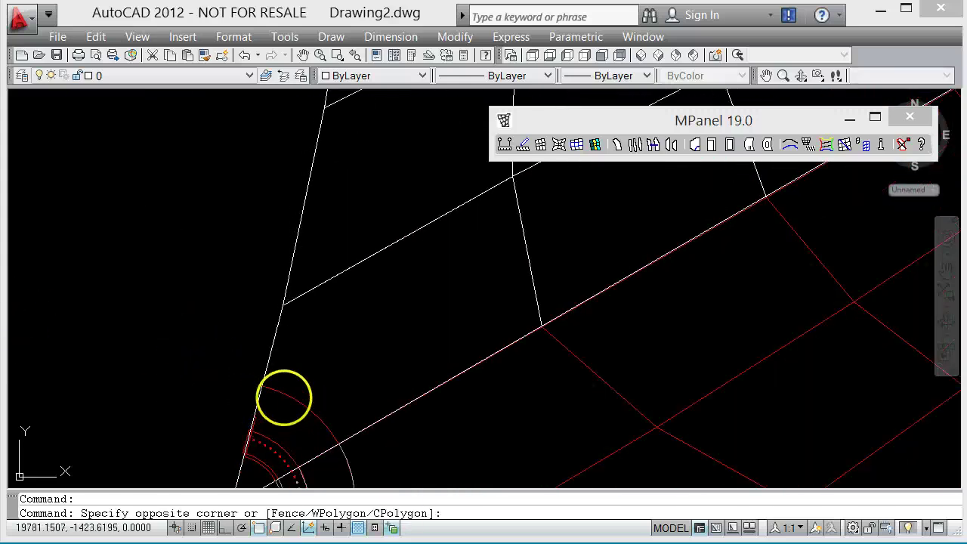
click(224, 345)
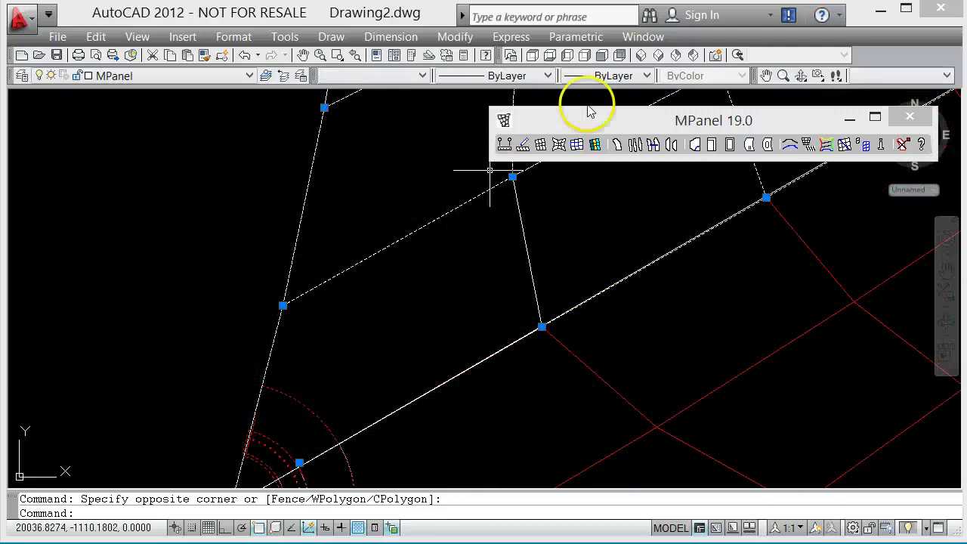
click(636, 145)
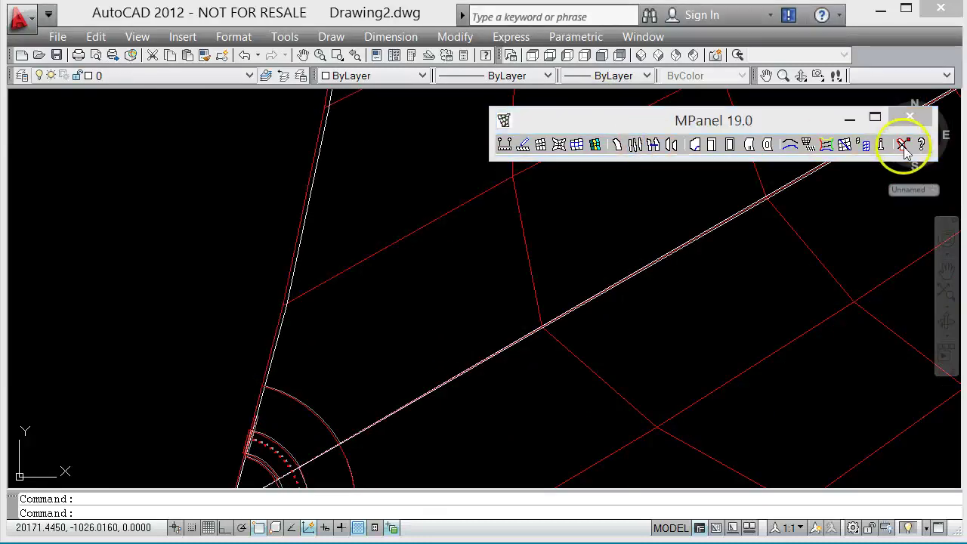
Remove the red meshes from the panelled copy and inspect the panel outlines and plate details at the corner.
click(903, 144)
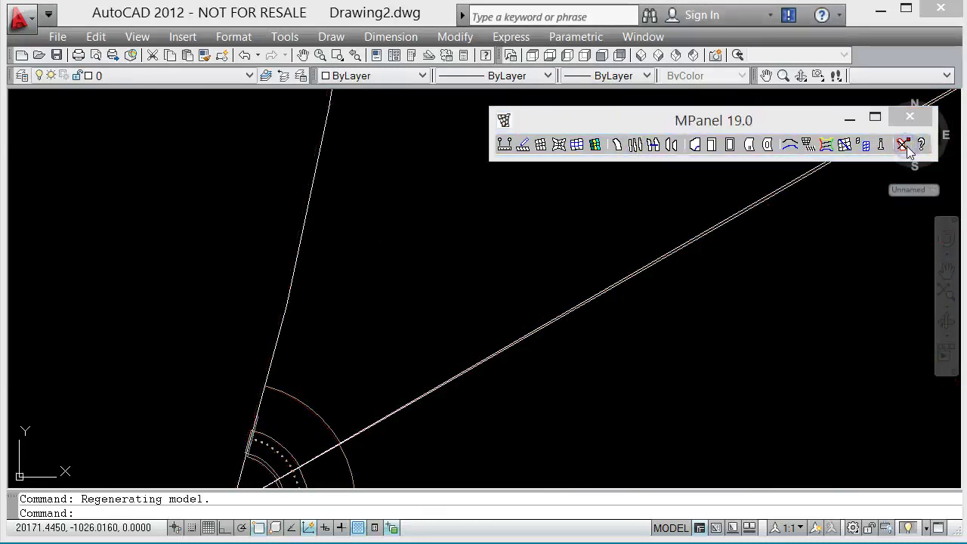
scroll(177, 275, down, 5)
scroll(225, 345, down, 3)
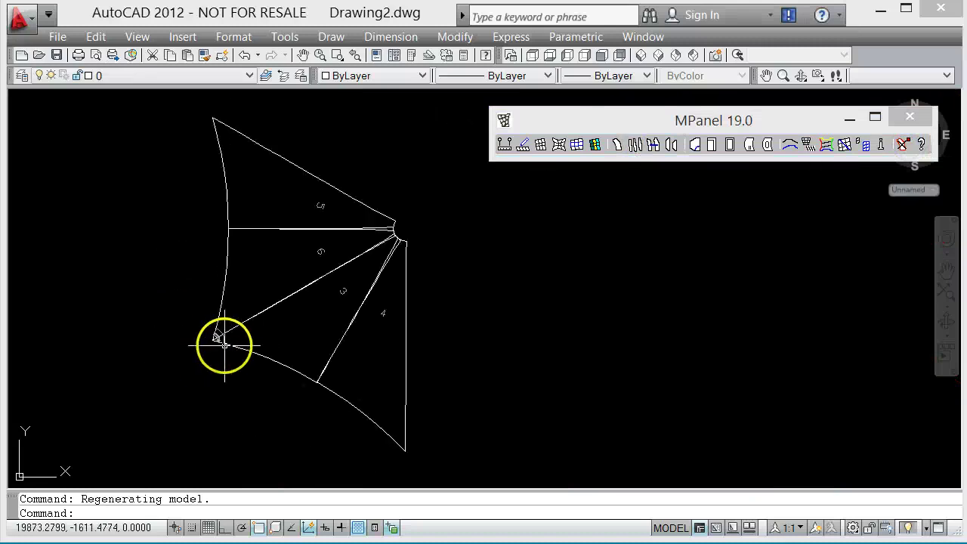
scroll(190, 342, up, 6)
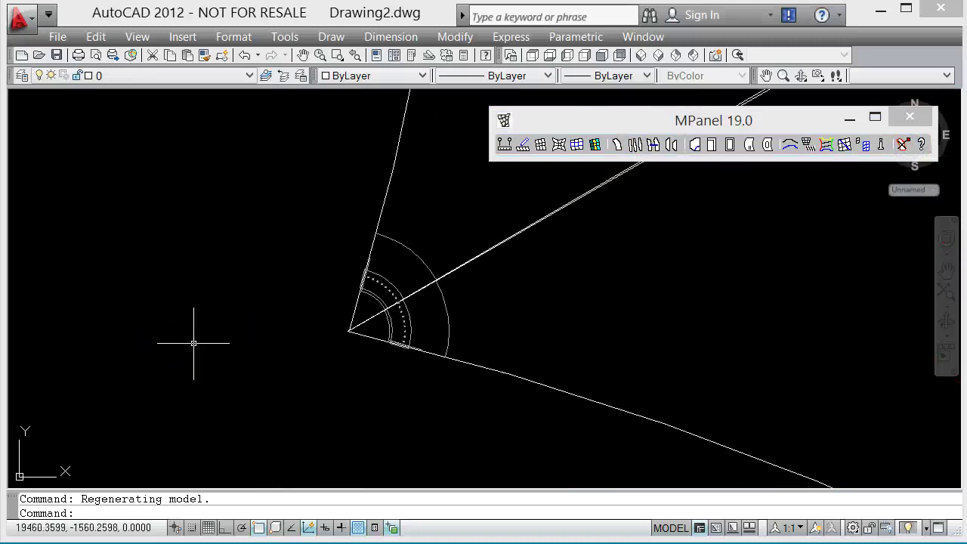
scroll(193, 343, down, 5)
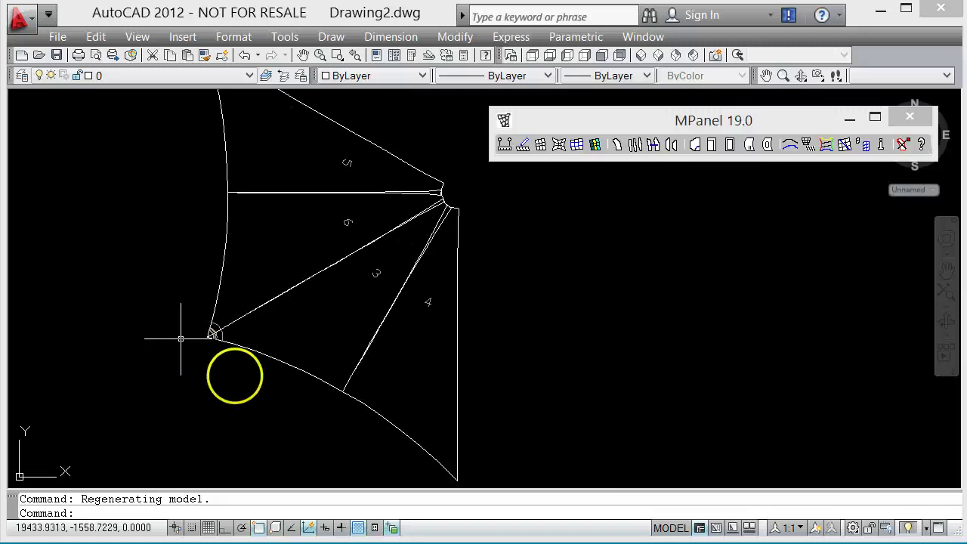
Copy the two panels adjoining the corner plate, with their plate details, to empty space right of the panelled meshes.
click(261, 389)
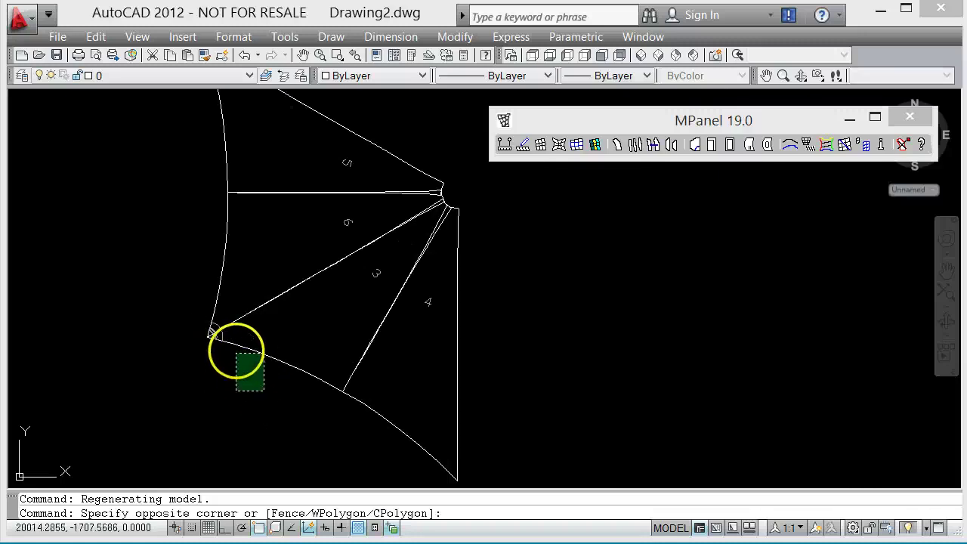
click(236, 348)
scroll(213, 346, up, 5)
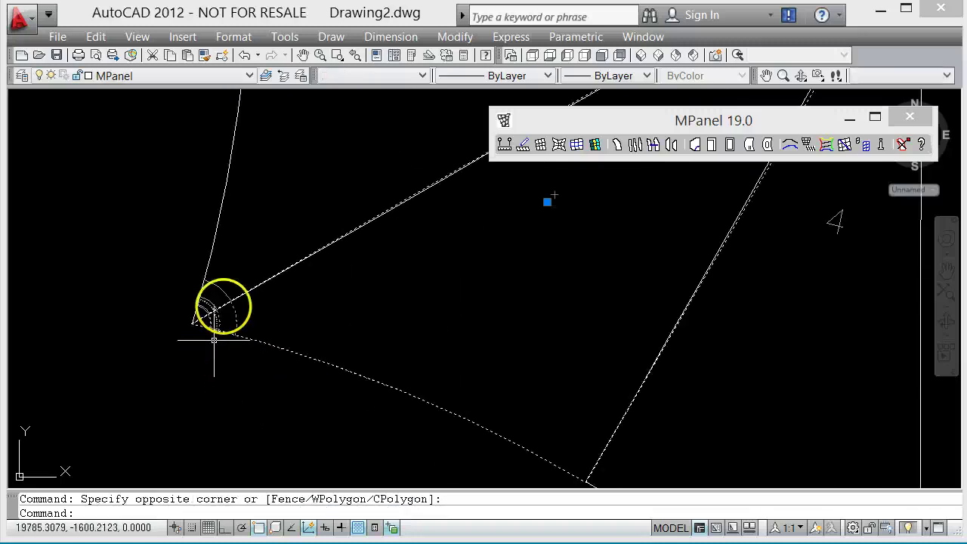
click(270, 207)
click(152, 176)
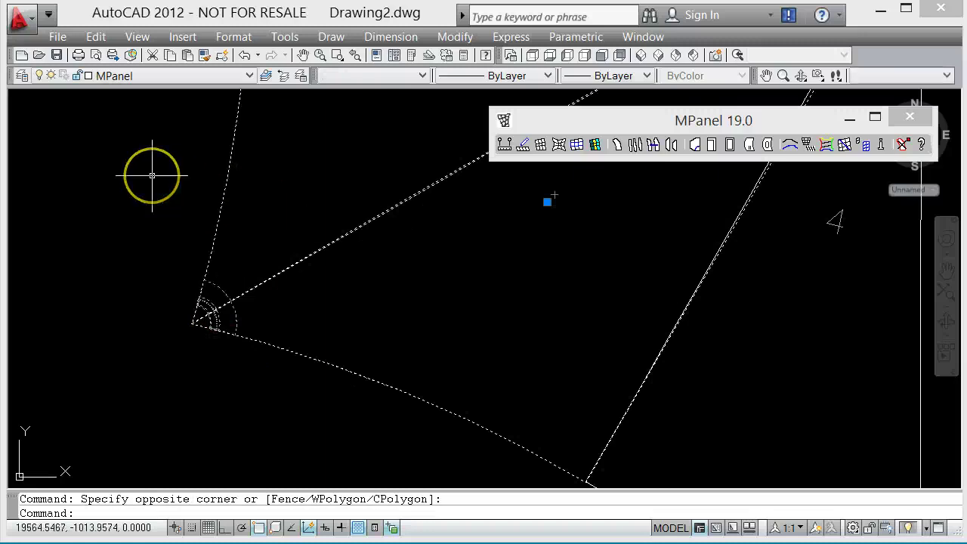
click(334, 30)
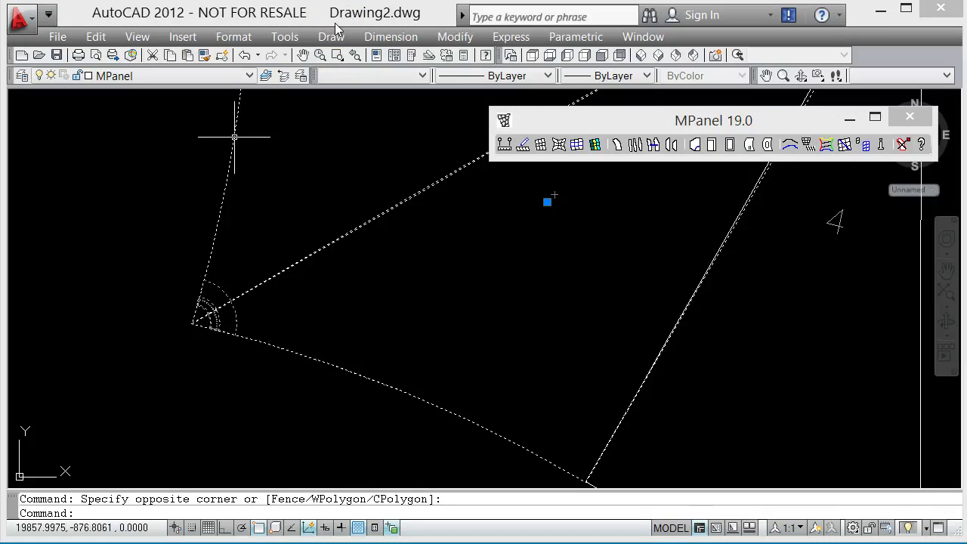
click(457, 34)
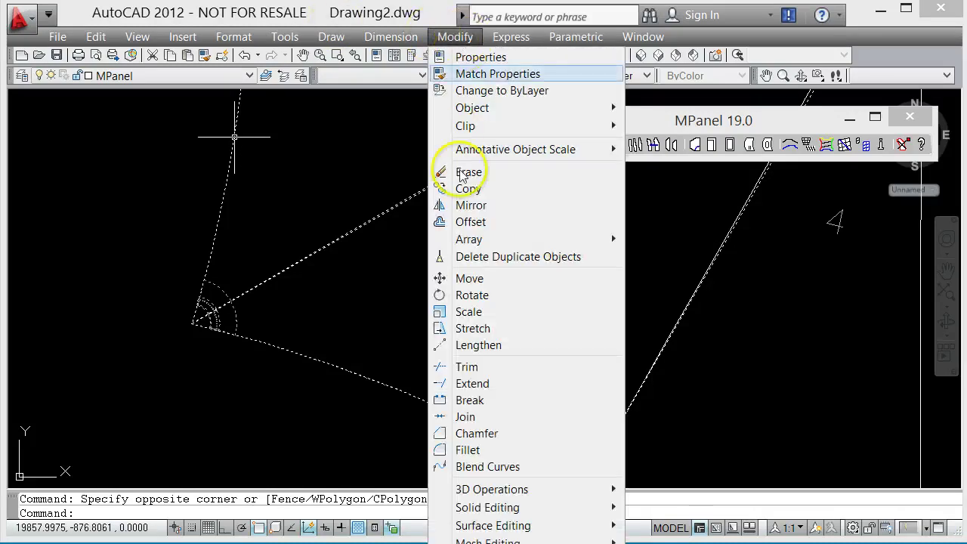
key(Escape)
text(co)
key(Return)
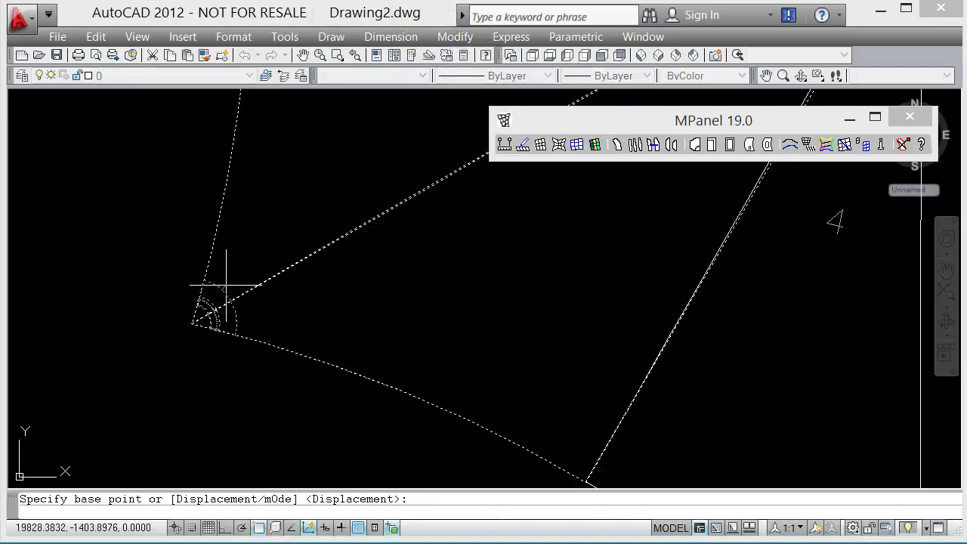
scroll(226, 286, down, 10)
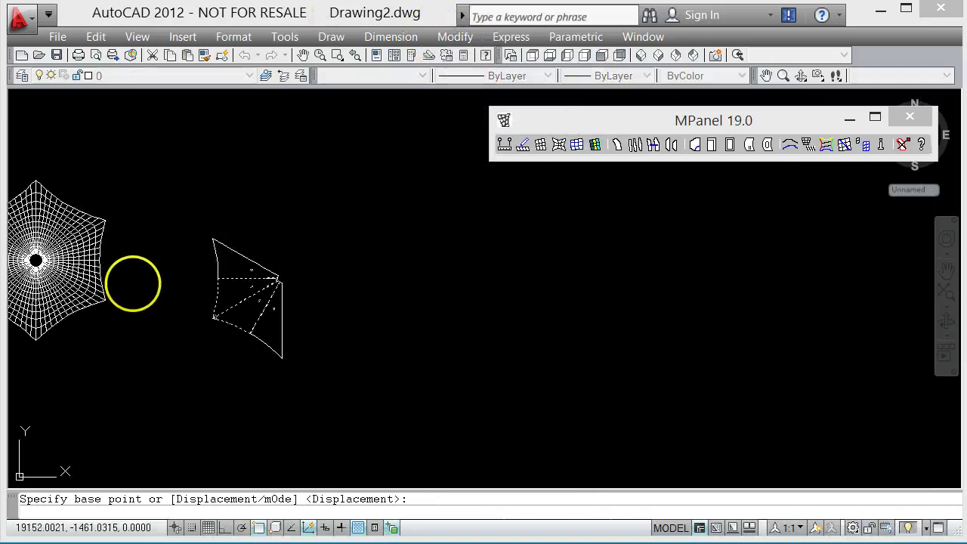
click(282, 309)
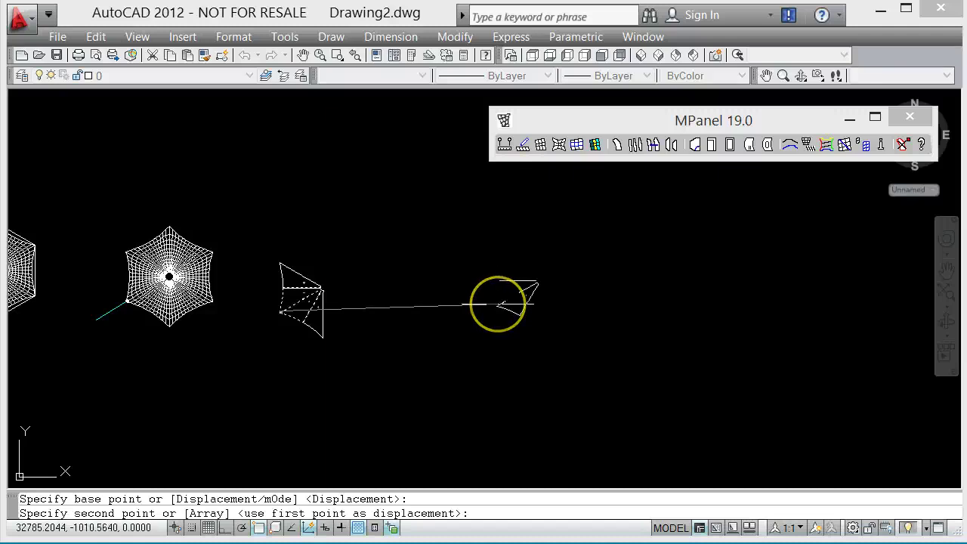
click(498, 304)
key(Escape)
Spread the two copied corner panels radially and remove the red original outlines.
scroll(555, 319, up, 4)
click(557, 320)
click(297, 156)
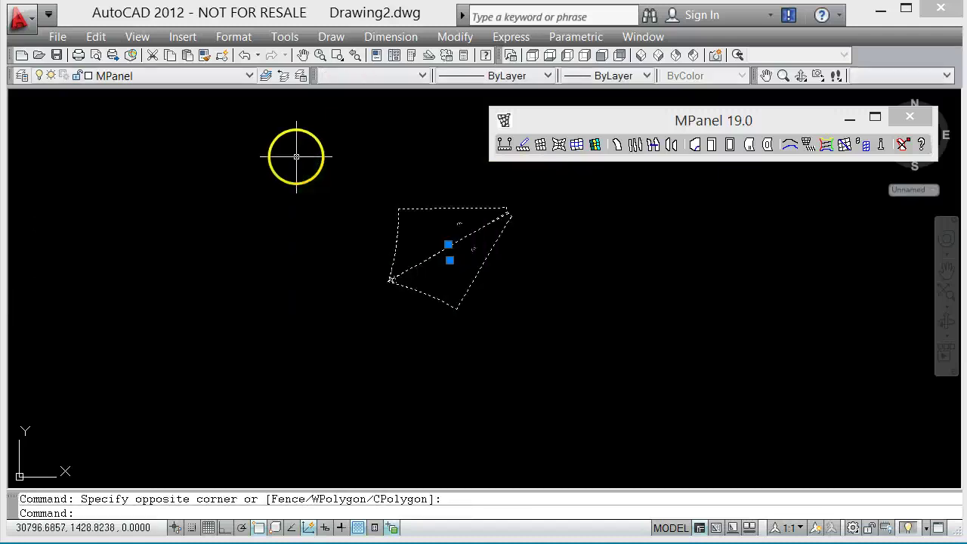
click(622, 121)
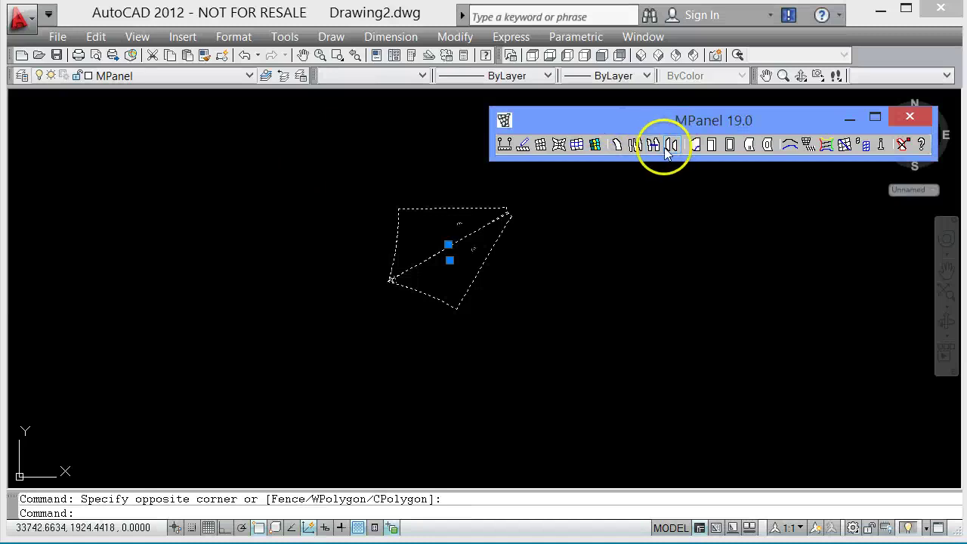
click(671, 145)
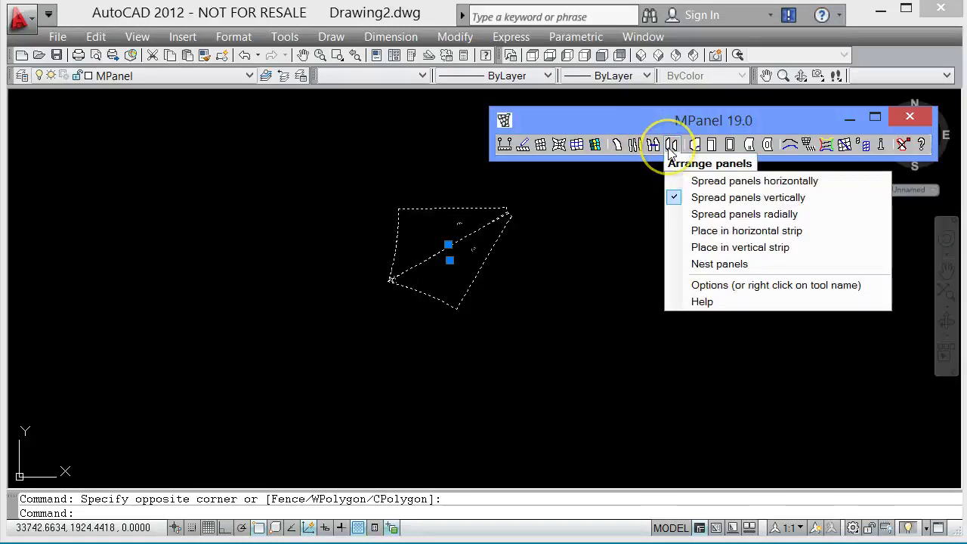
click(729, 215)
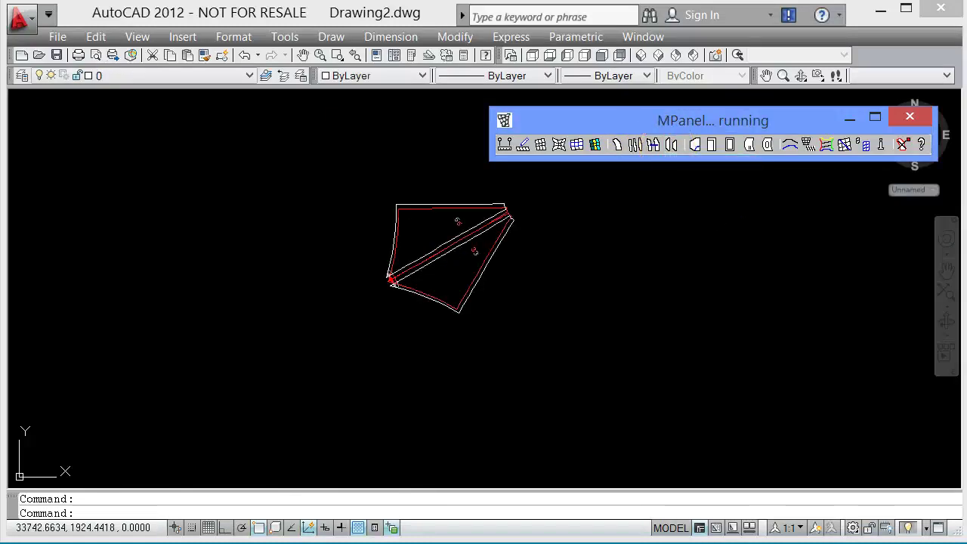
click(904, 143)
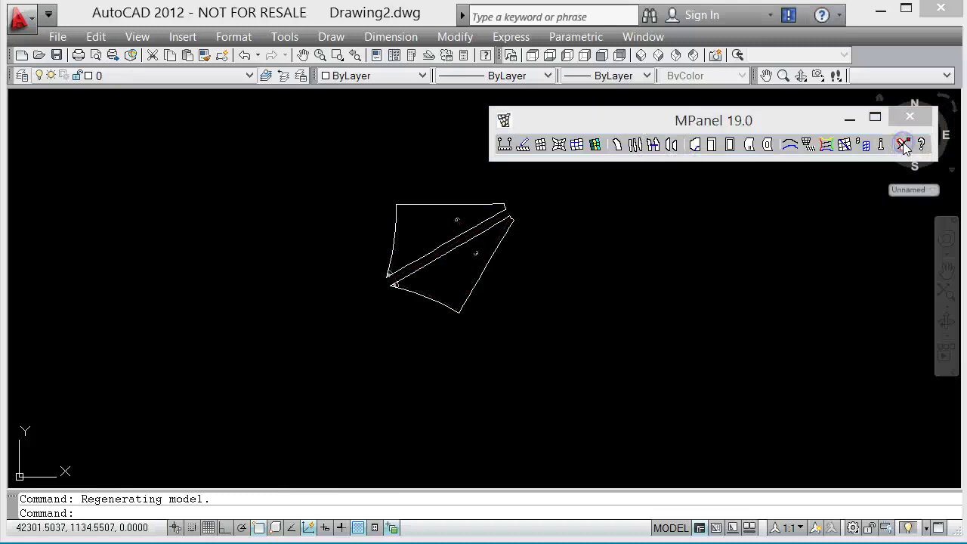
Add normal seams to the two radially spread panels and remove the red leftover entities.
scroll(484, 253, up, 7)
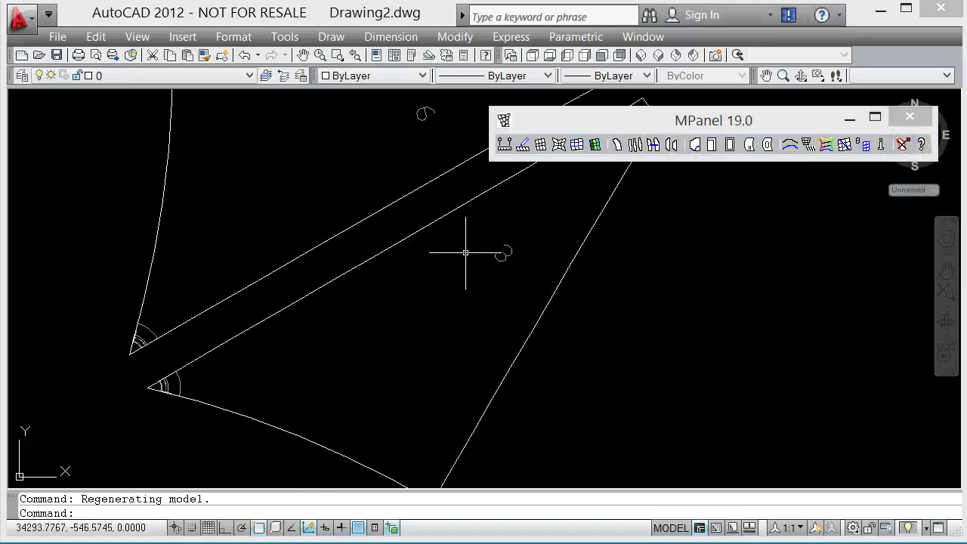
scroll(464, 252, down, 5)
click(580, 343)
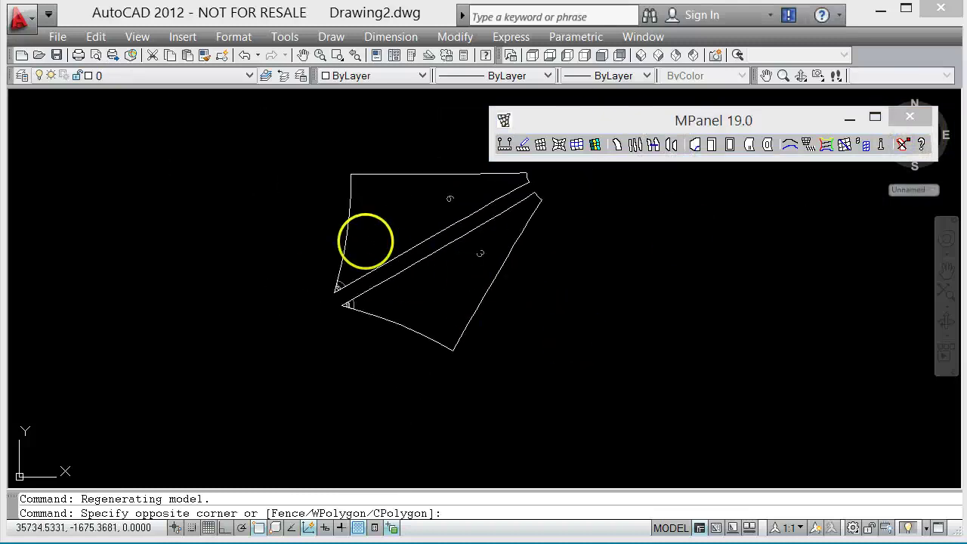
click(299, 202)
click(643, 119)
click(730, 145)
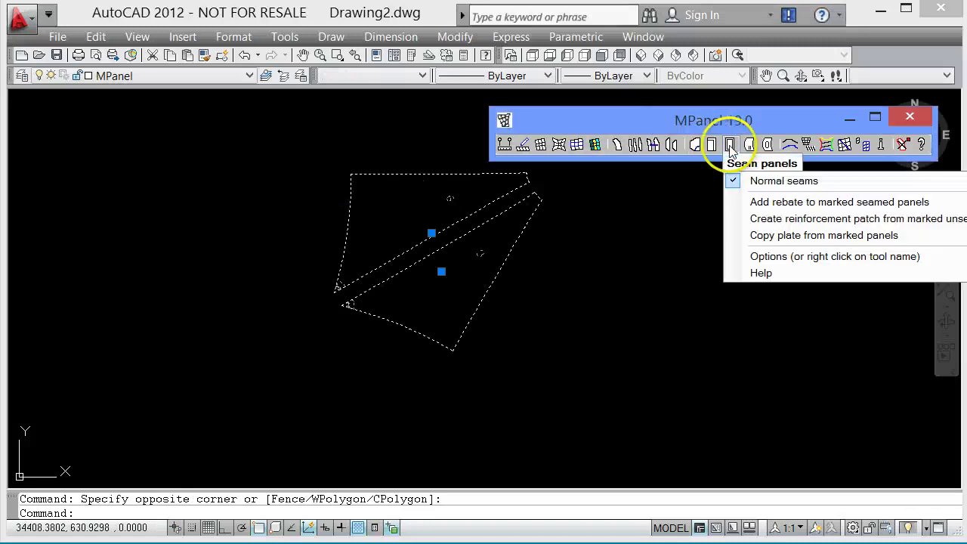
click(782, 181)
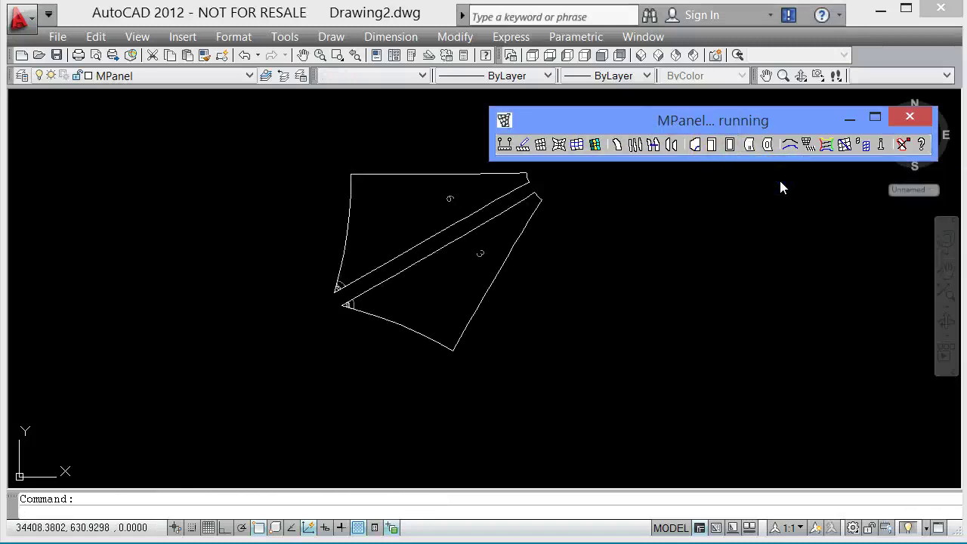
click(325, 349)
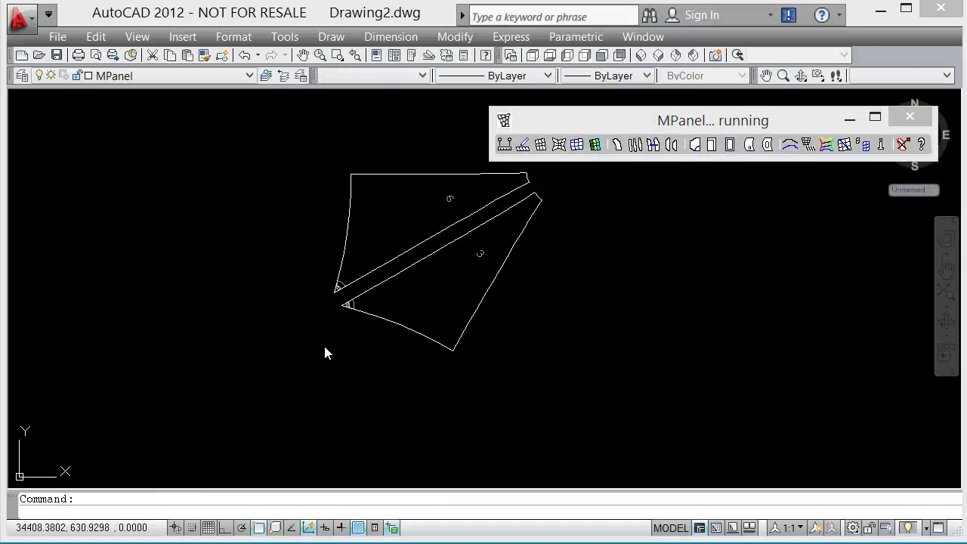
click(903, 146)
Add the rebate to both seamed panels at their plate corners and remove the red leftover outlines.
scroll(328, 285, up, 5)
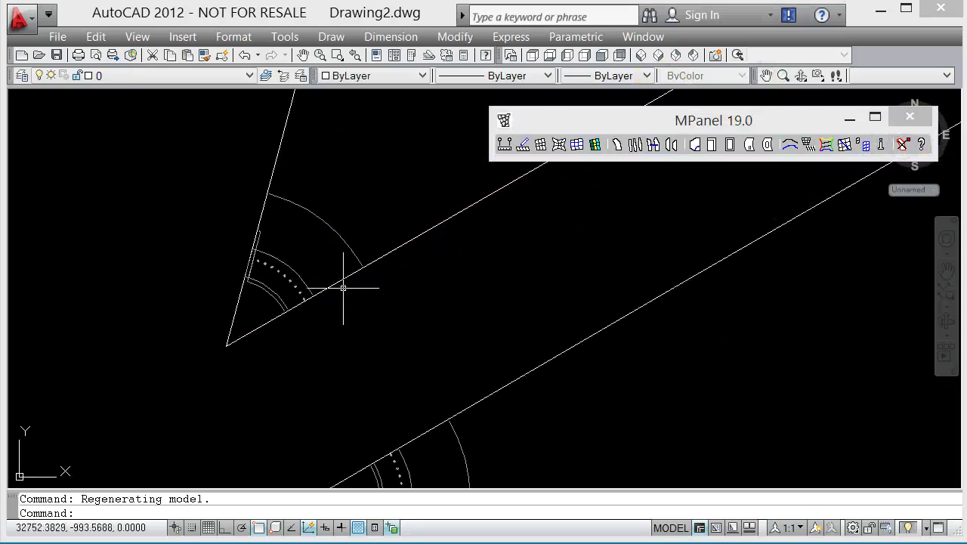
scroll(238, 233, up, 3)
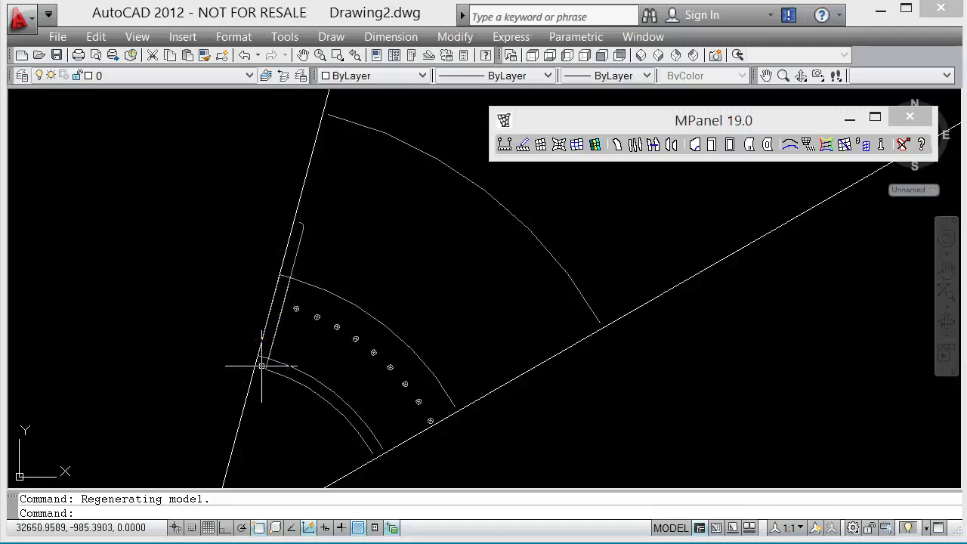
scroll(250, 276, down, 4)
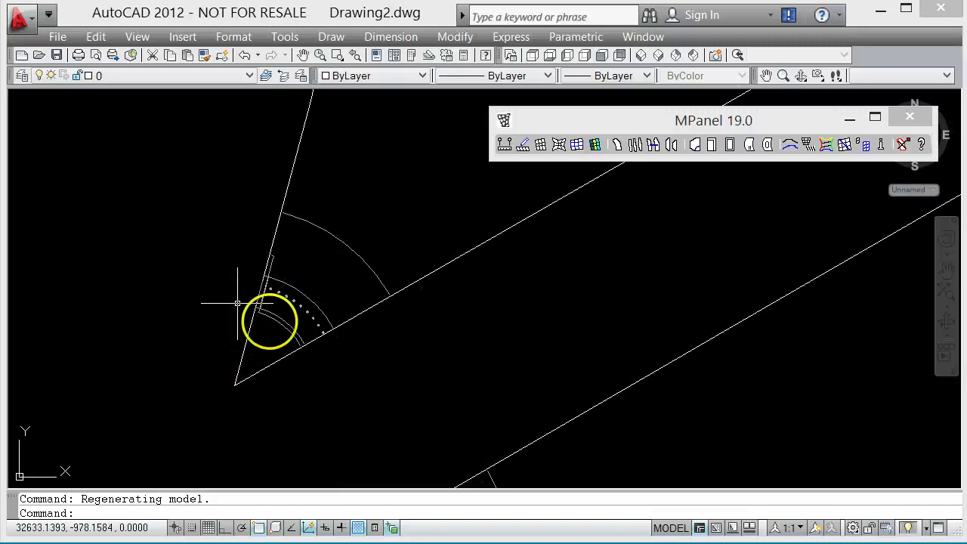
scroll(252, 250, down, 2)
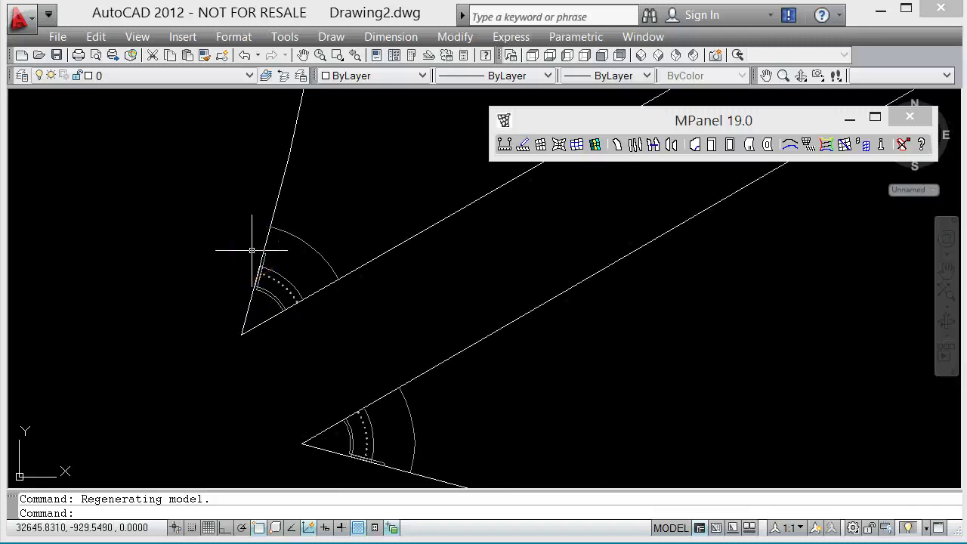
scroll(252, 250, down, 1)
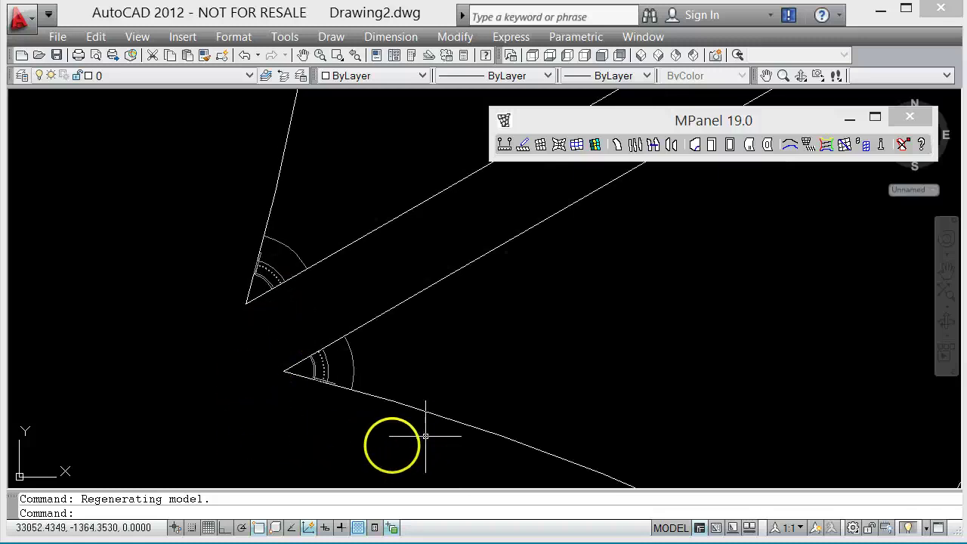
click(321, 395)
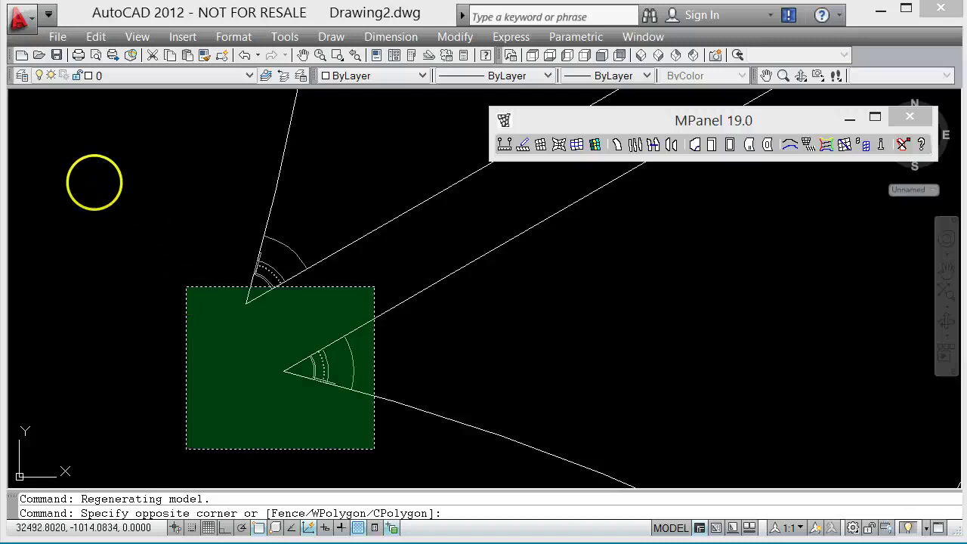
click(178, 195)
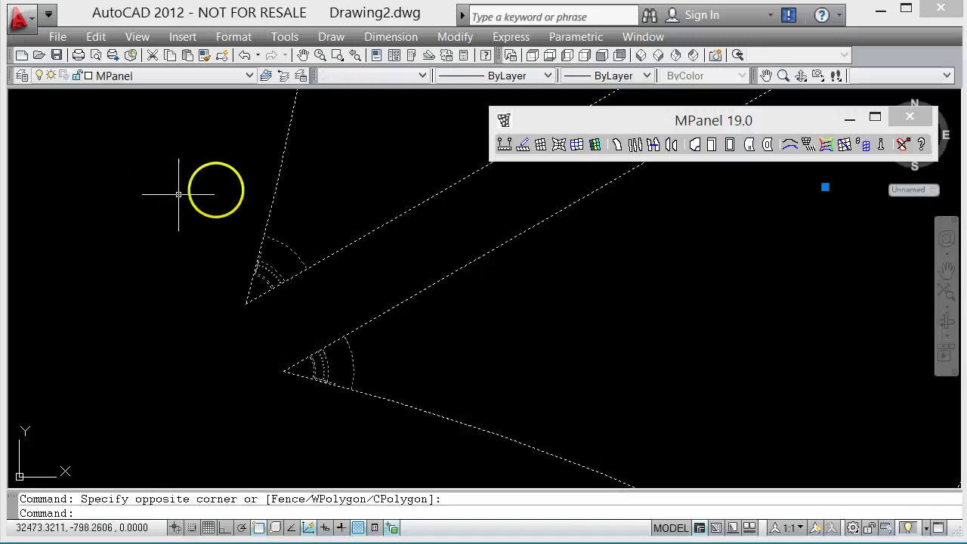
click(587, 121)
click(730, 145)
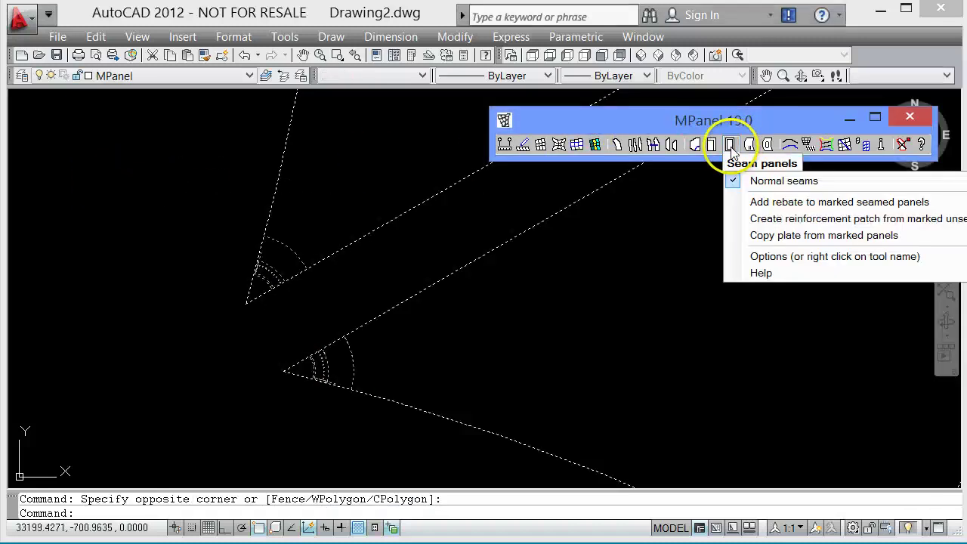
click(799, 203)
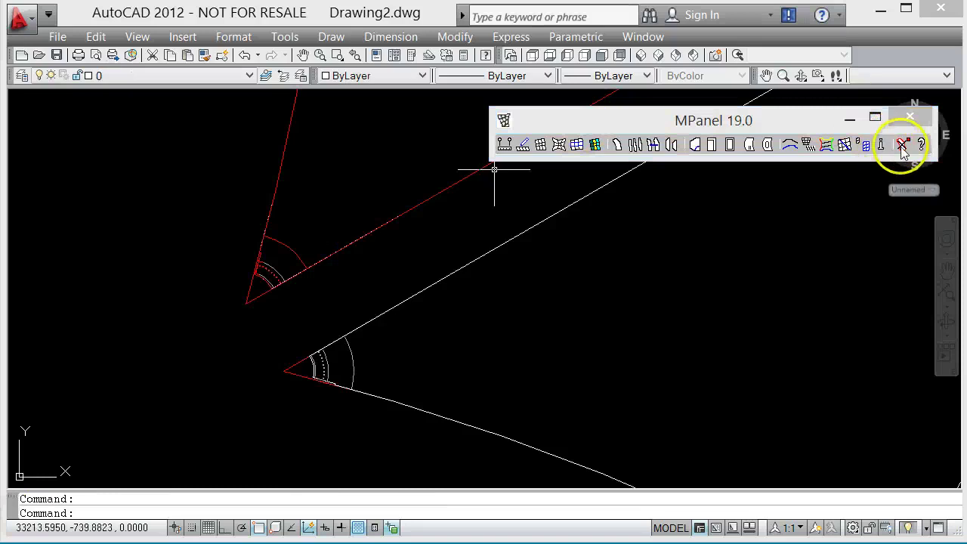
click(903, 147)
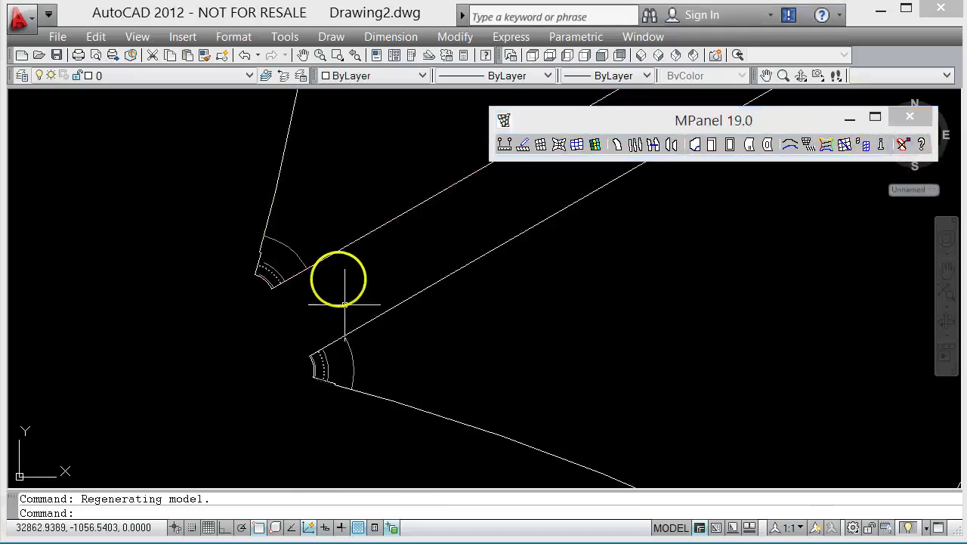
Inspect the trimmed plate corners of both panels, including the edge notch, curved plate lines and row of holes.
scroll(279, 257, up, 6)
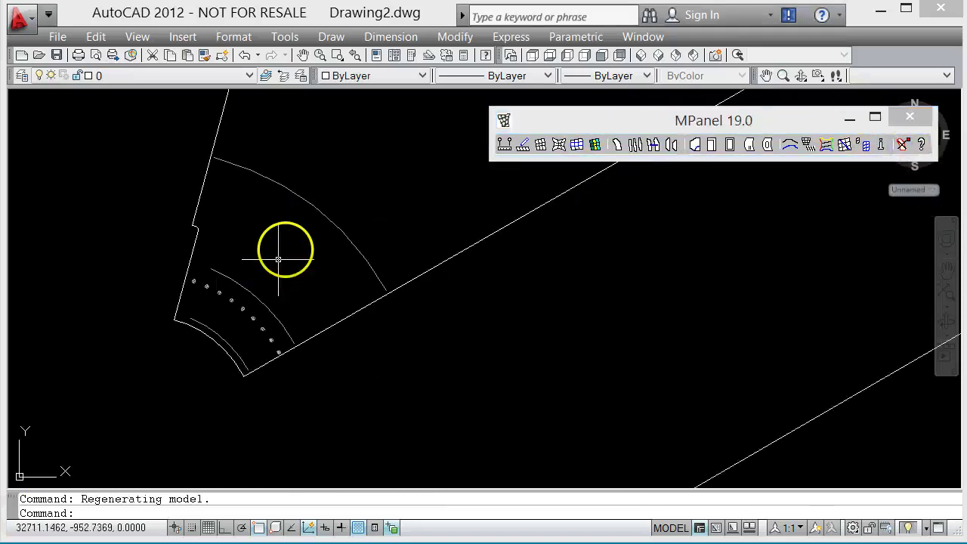
click(321, 212)
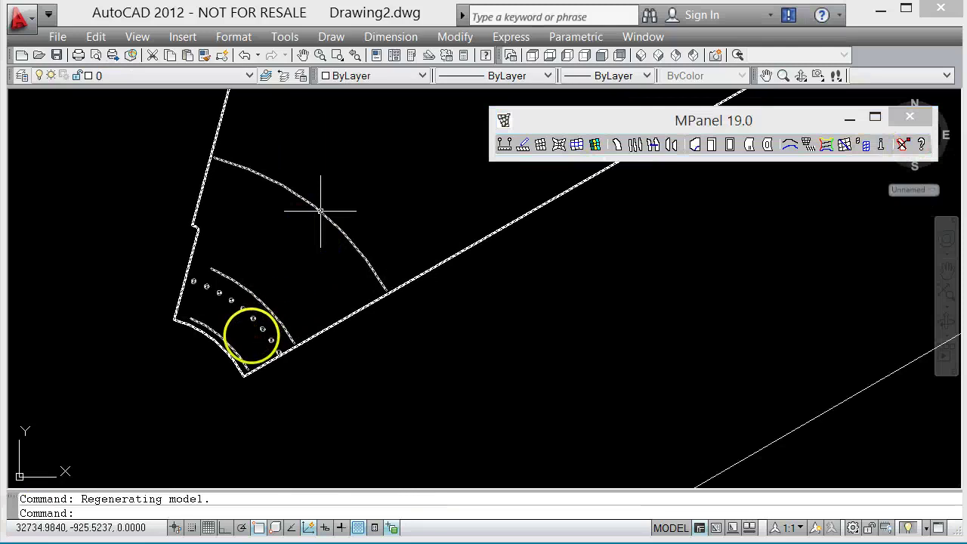
key(Escape)
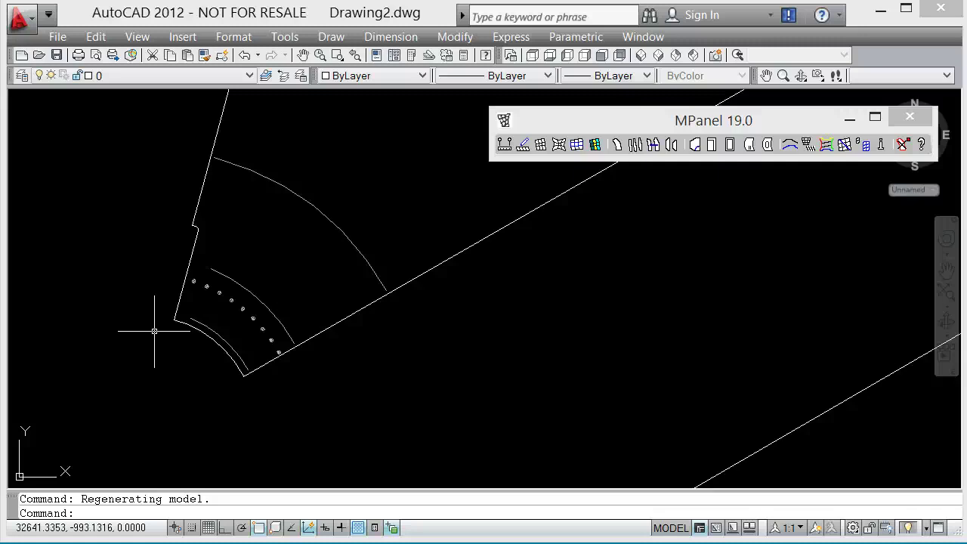
scroll(219, 283, down, 3)
scroll(220, 283, down, 2)
scroll(287, 421, up, 4)
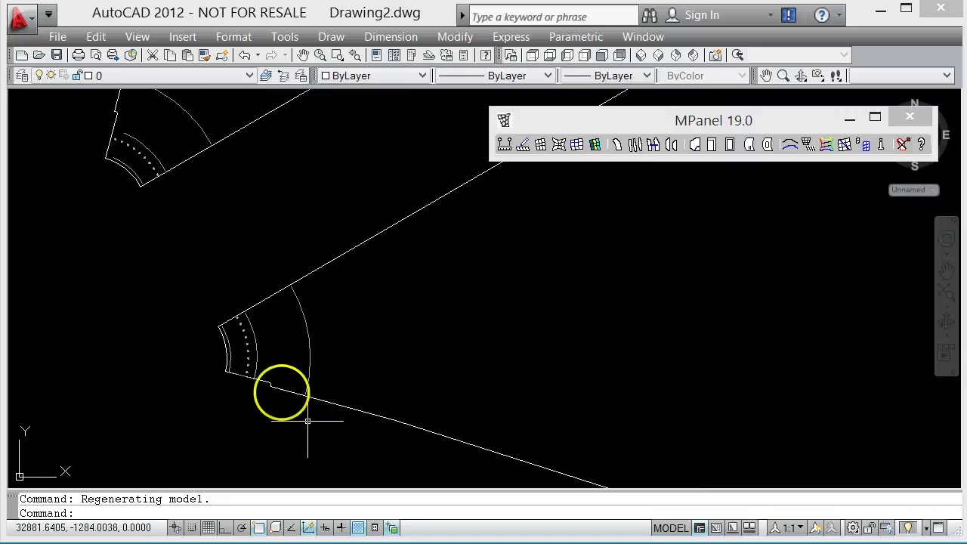
scroll(314, 363, down, 3)
scroll(325, 356, down, 2)
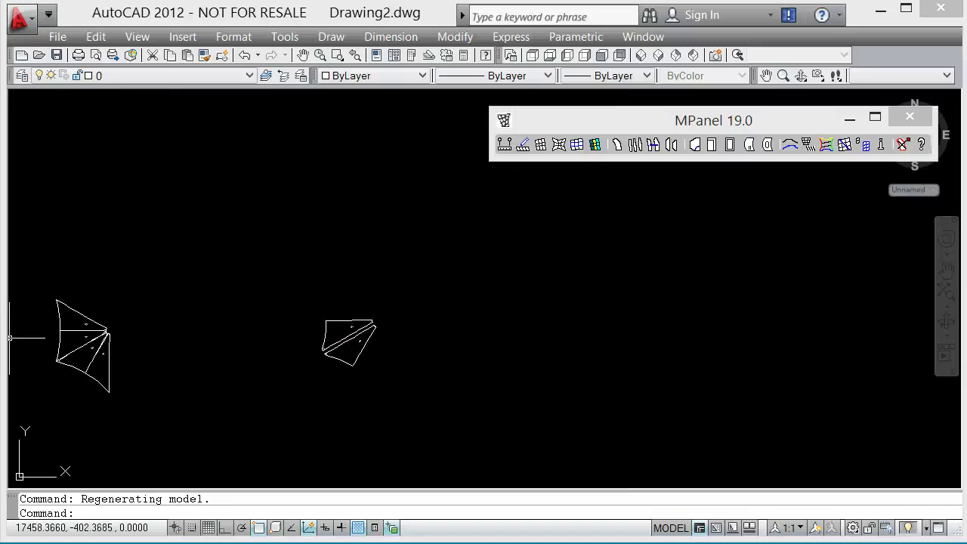
Copy the two panels adjoining the corner plate from the panelled meshes to empty space beyond the rebated panels.
scroll(58, 374, up, 5)
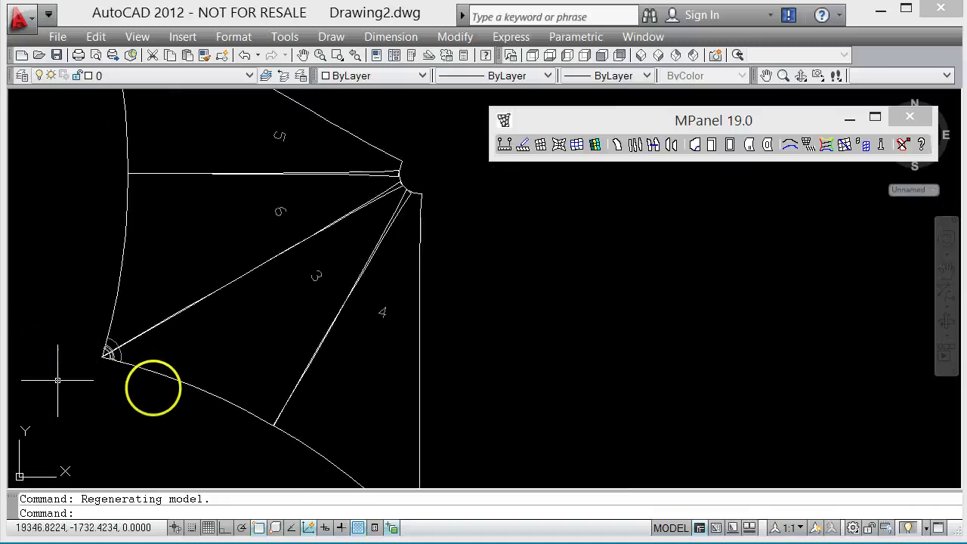
click(154, 389)
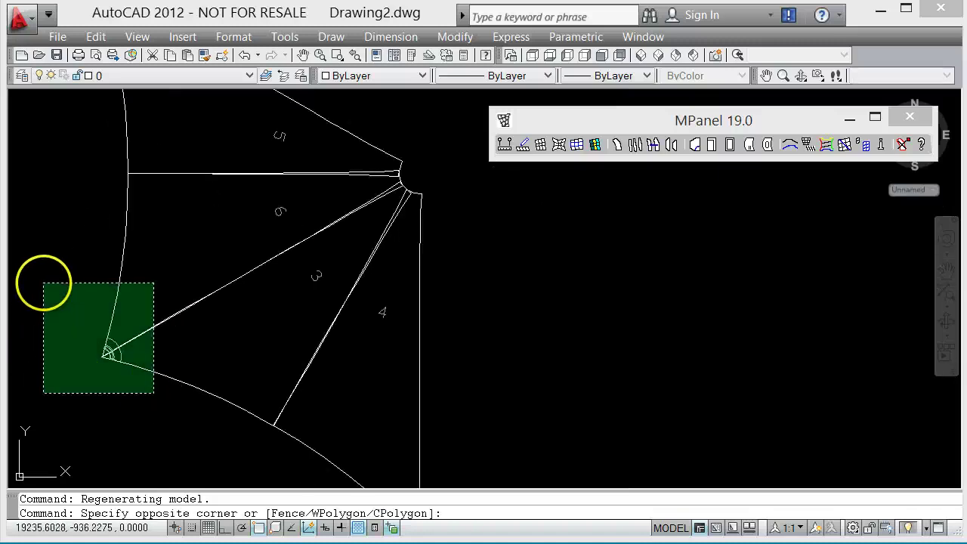
click(44, 283)
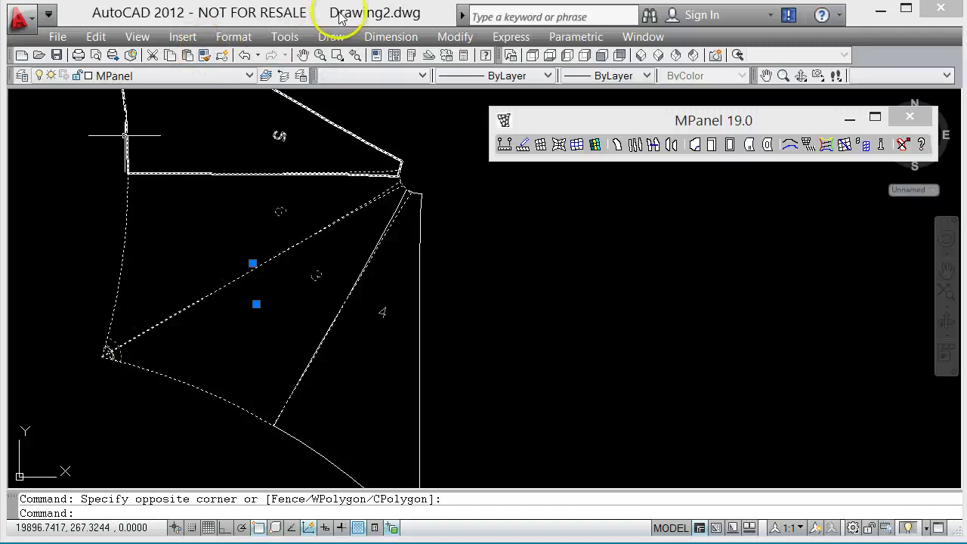
click(455, 36)
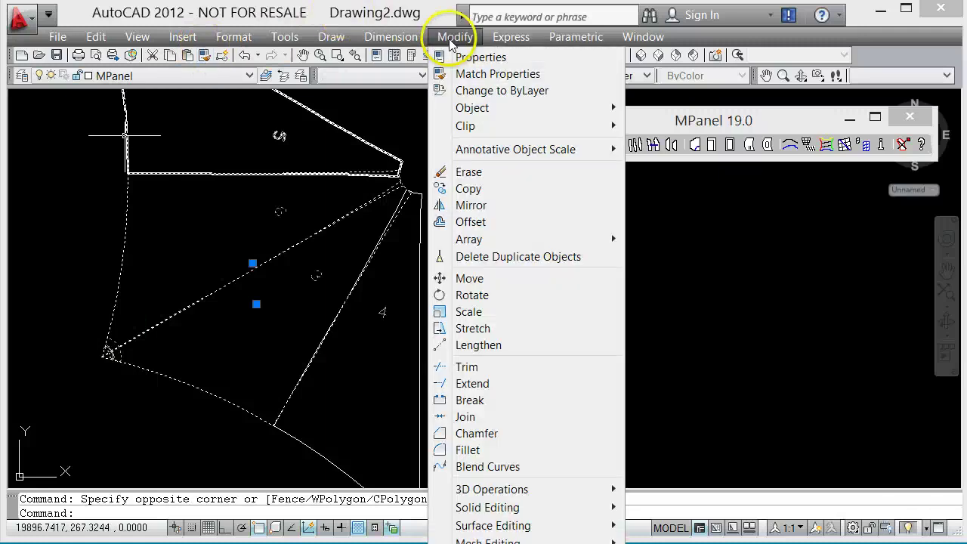
click(474, 191)
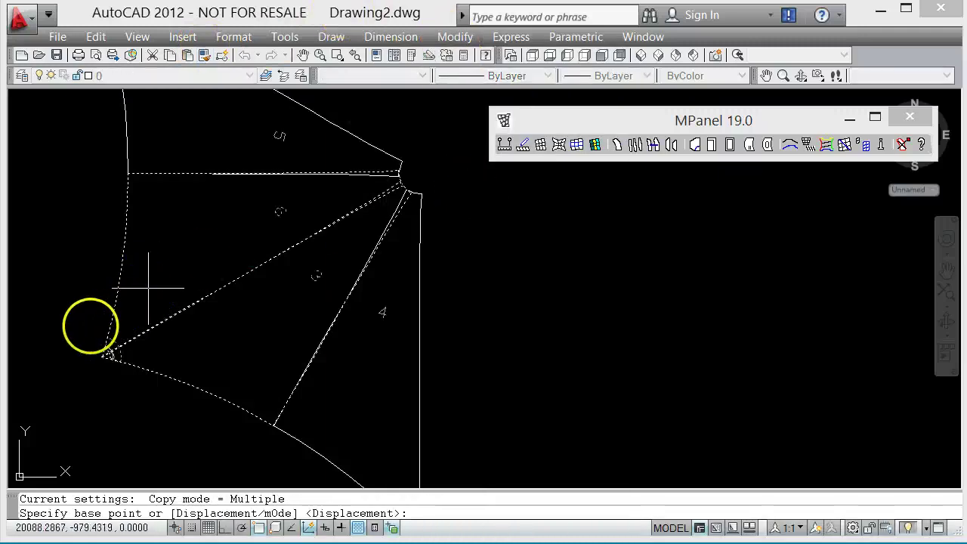
click(86, 328)
scroll(86, 328, down, 5)
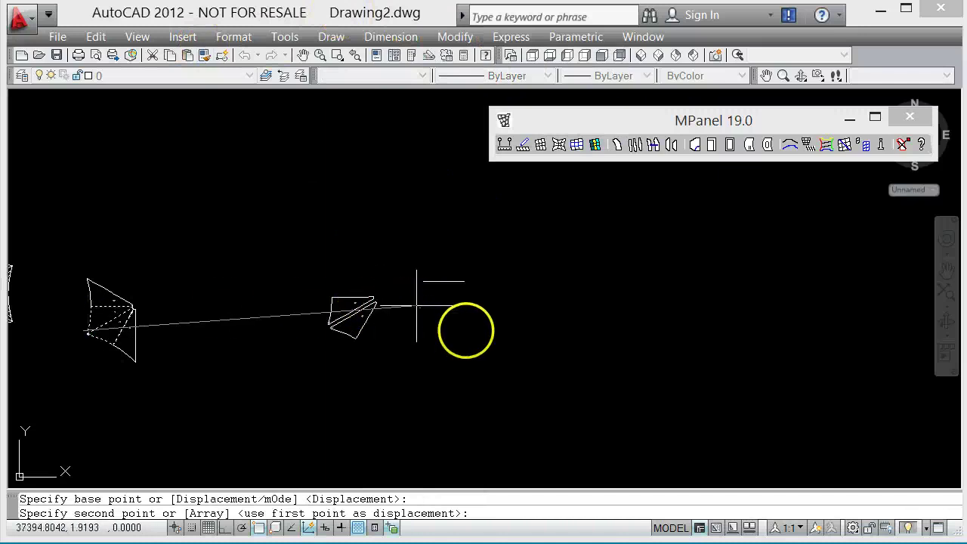
click(485, 324)
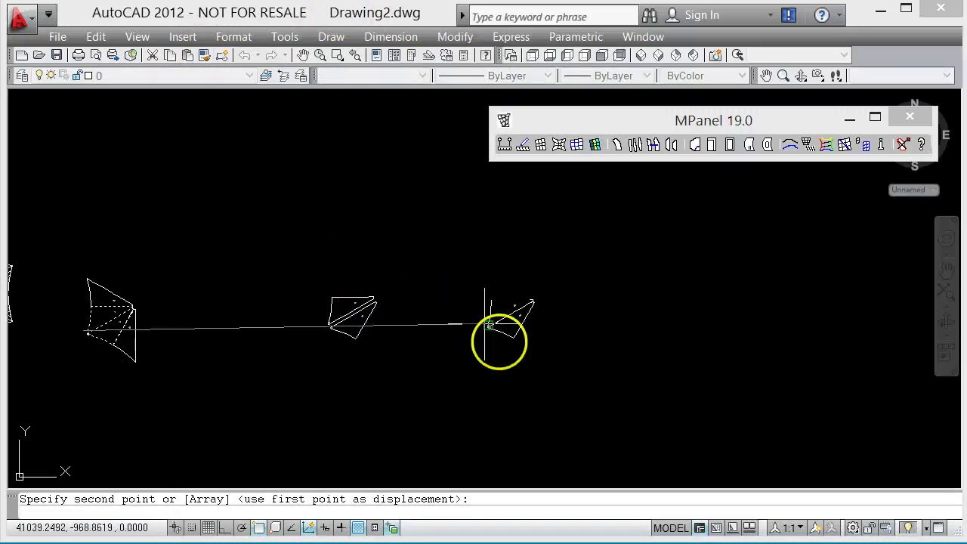
click(500, 341)
key(Escape)
scroll(544, 330, up, 2)
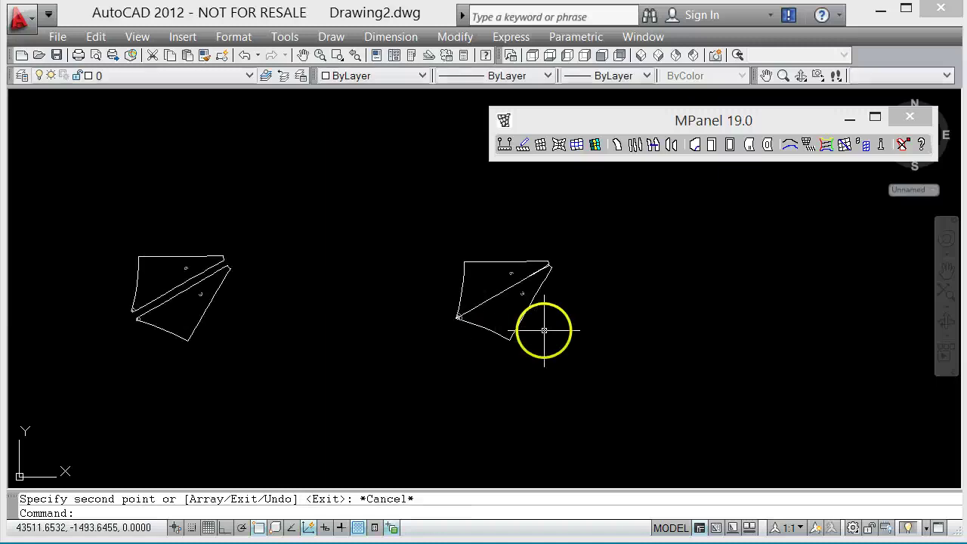
Spread the two copied panels radially and remove the red leftover entities.
click(429, 202)
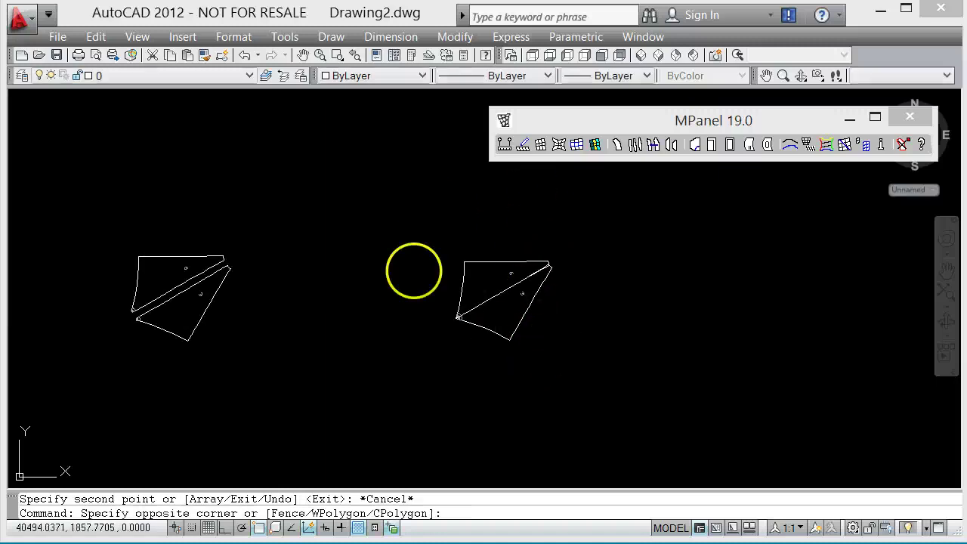
click(705, 418)
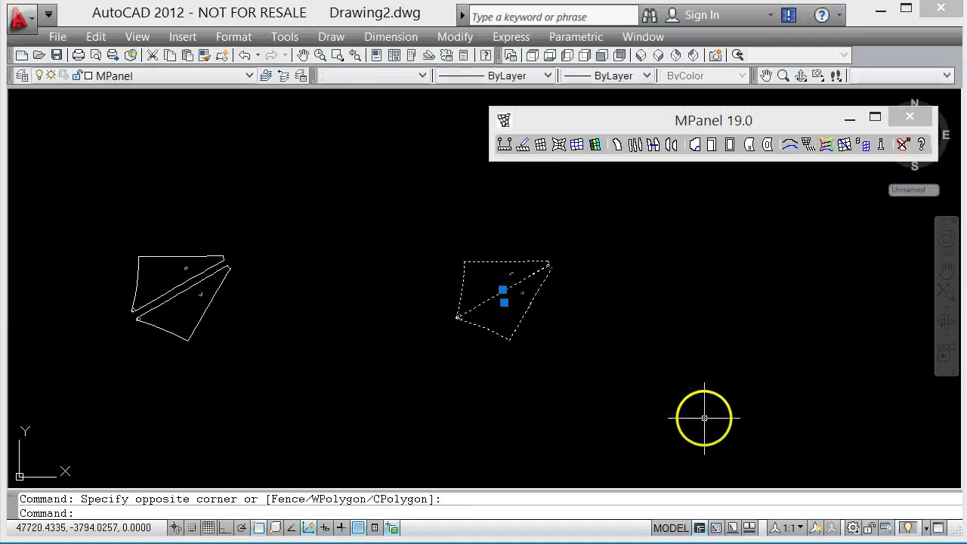
click(629, 120)
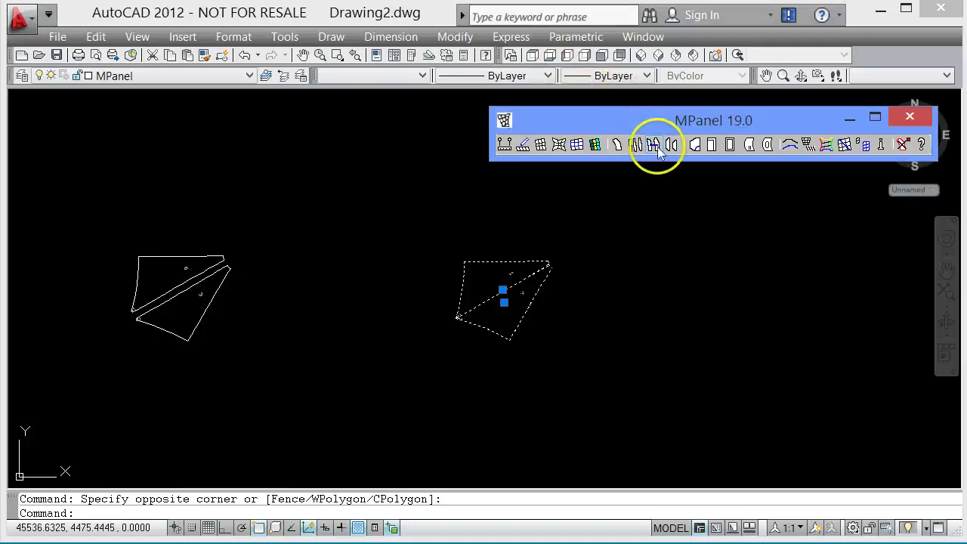
right_click(655, 148)
click(668, 147)
click(672, 147)
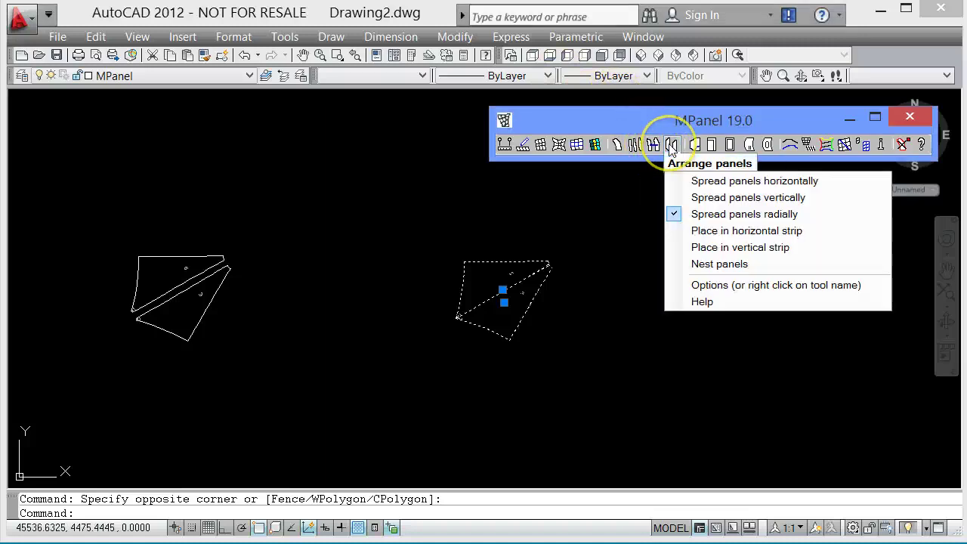
click(715, 218)
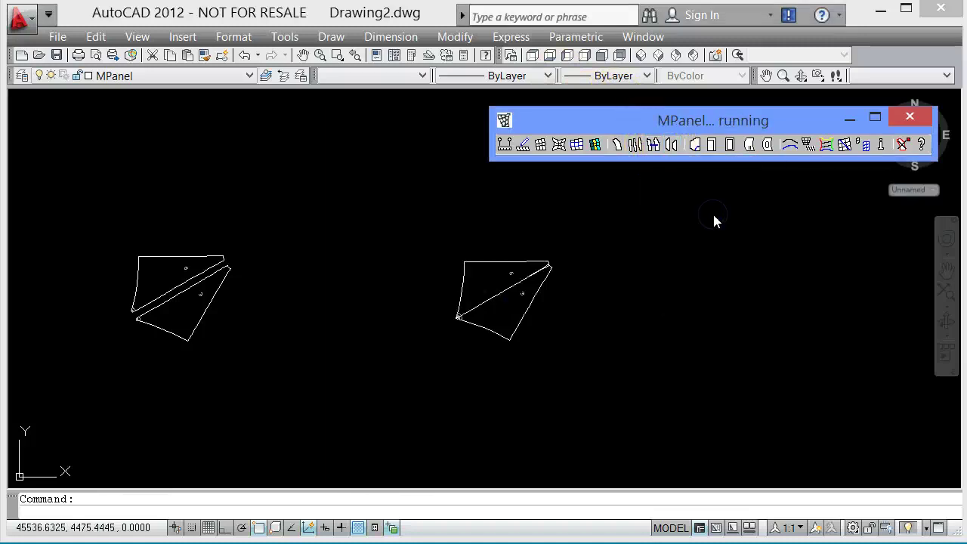
click(823, 162)
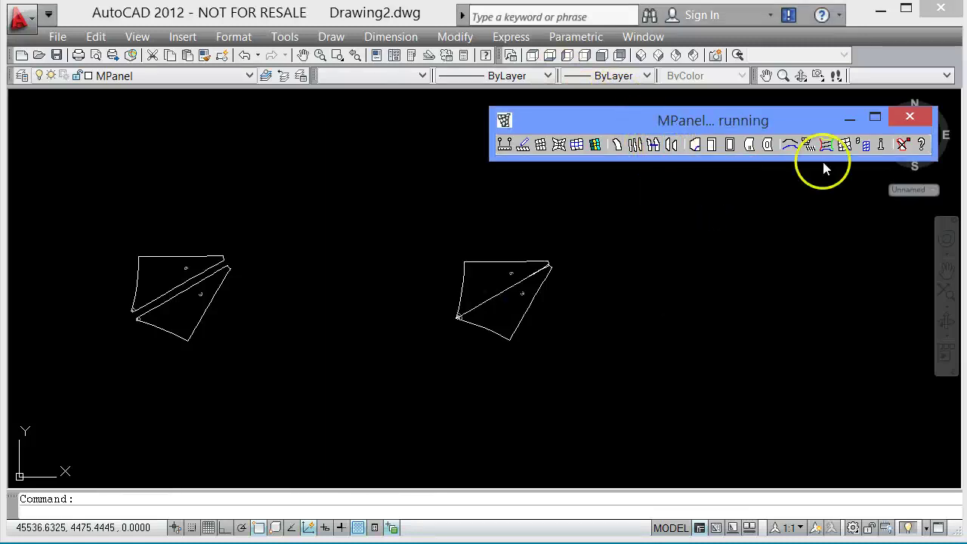
click(905, 144)
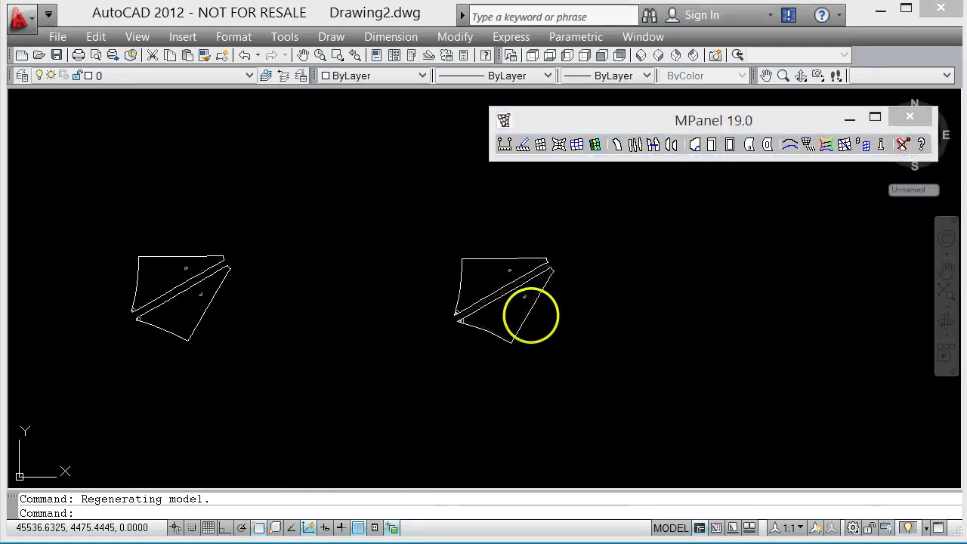
Create reinforcement patches at the plate corners of the two radially spread, unseamed panels.
scroll(466, 316, up, 6)
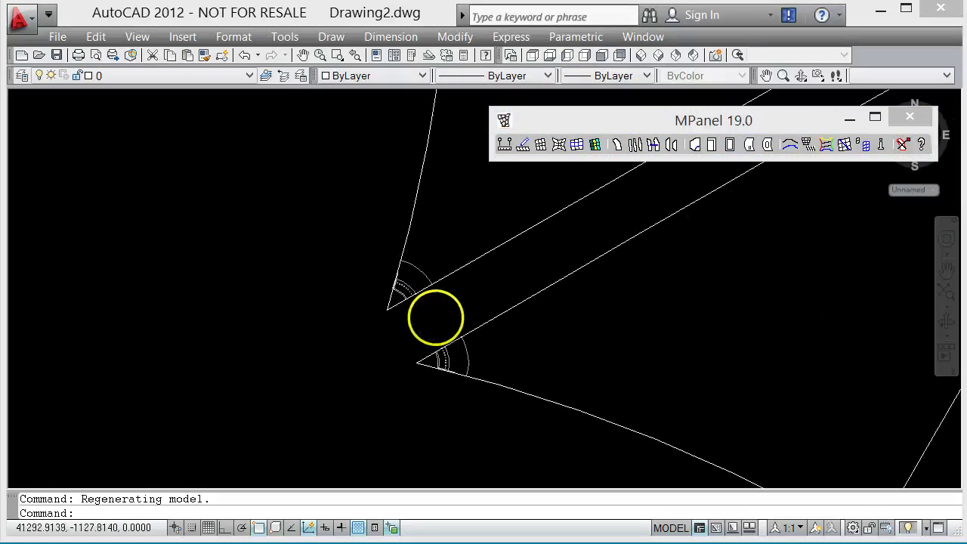
scroll(436, 317, up, 2)
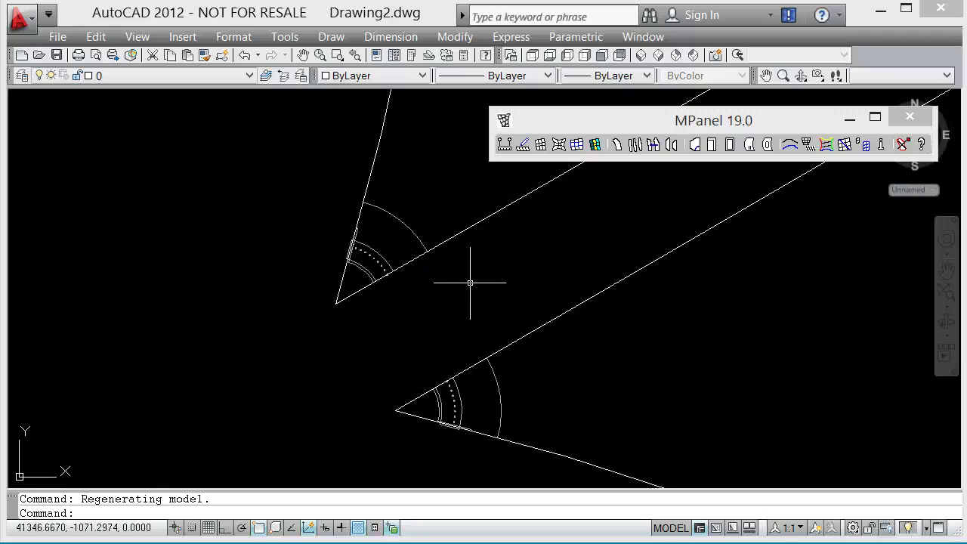
click(470, 282)
click(290, 172)
scroll(290, 172, down, 3)
click(347, 263)
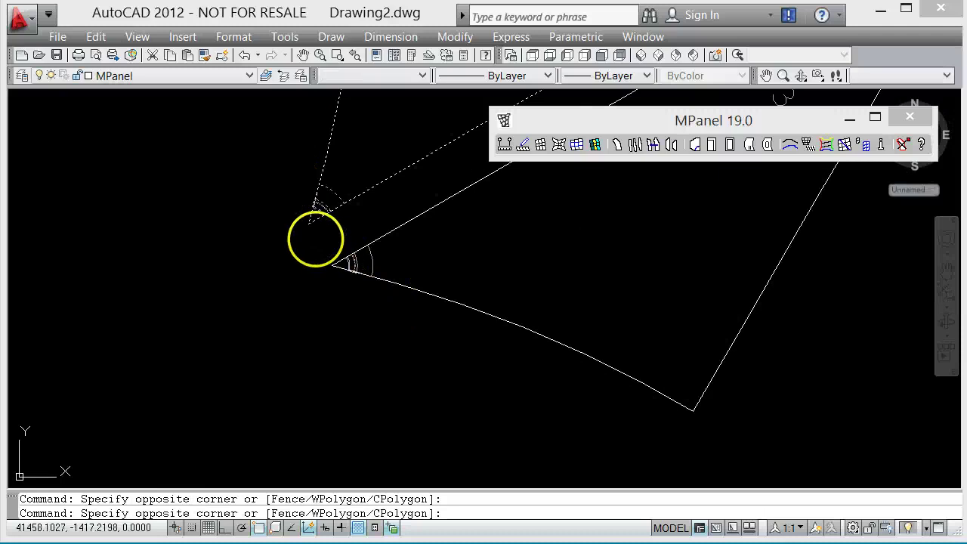
click(306, 236)
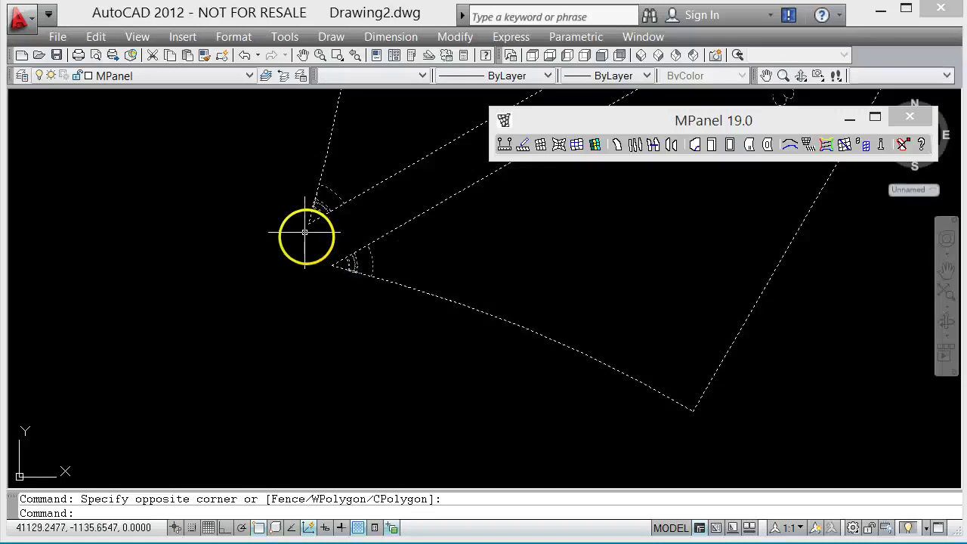
click(563, 130)
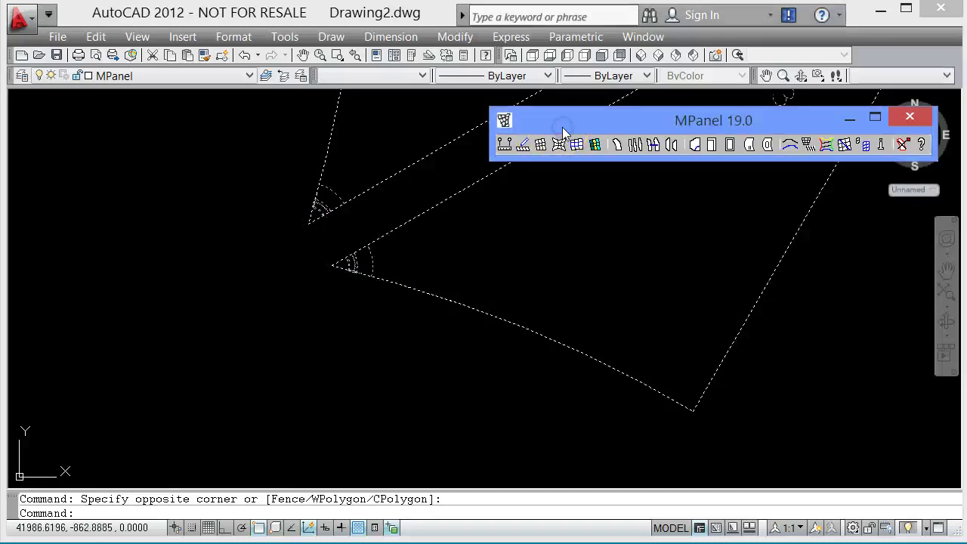
click(747, 151)
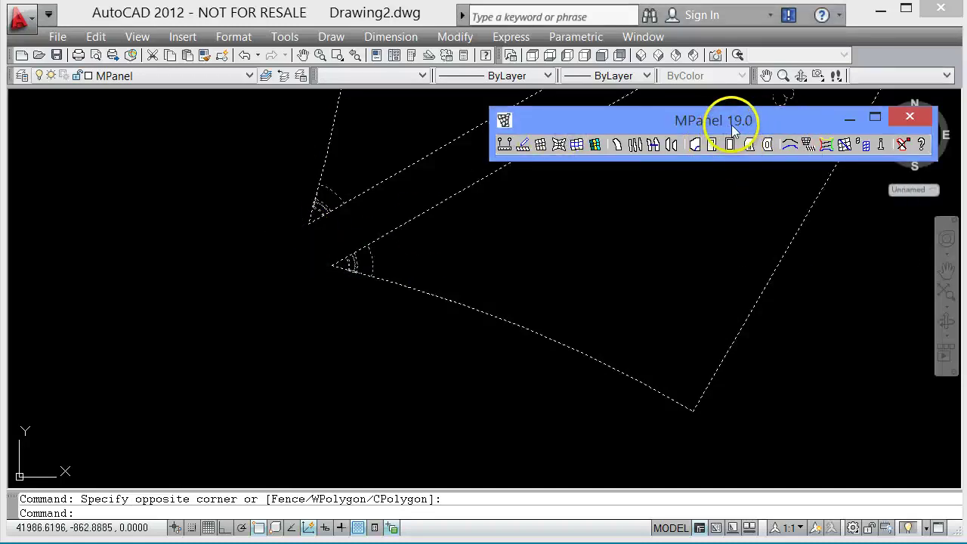
click(728, 143)
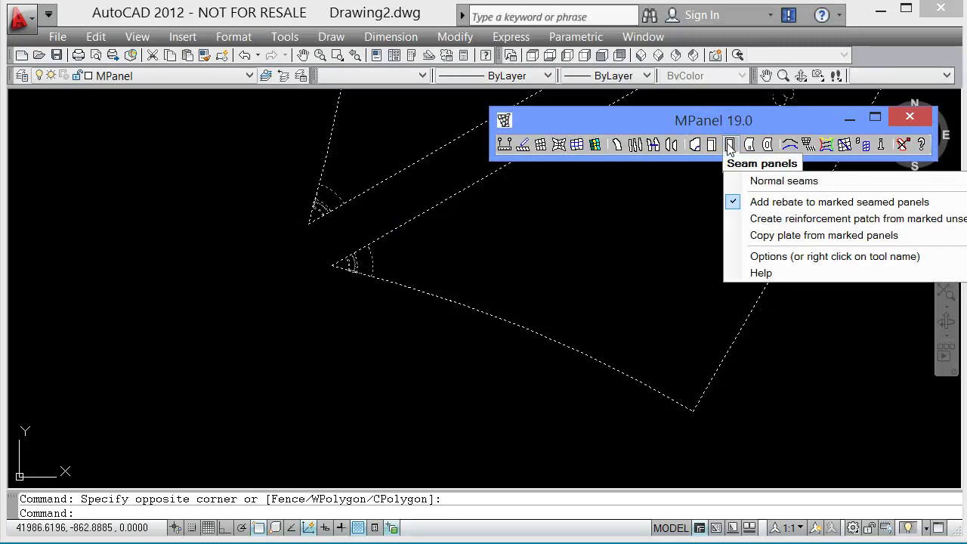
click(785, 220)
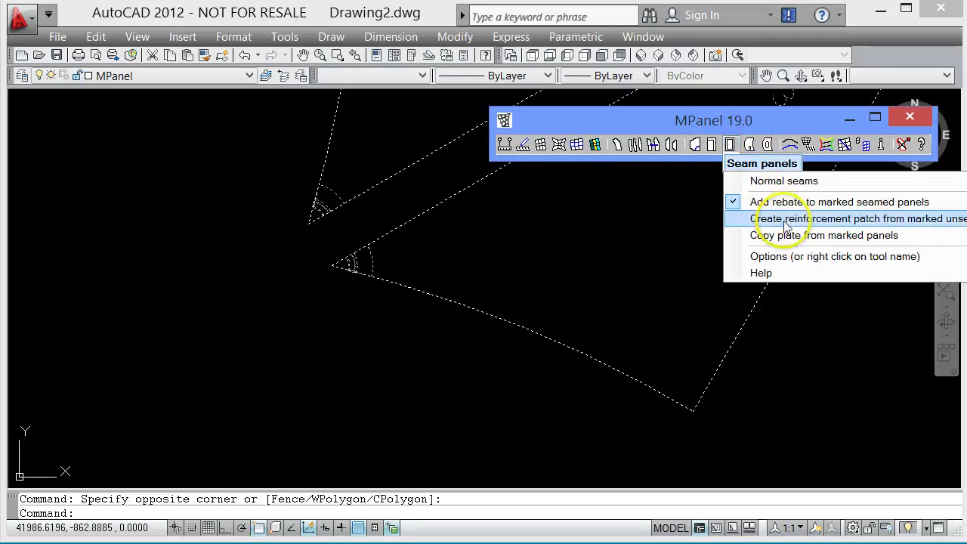
click(846, 219)
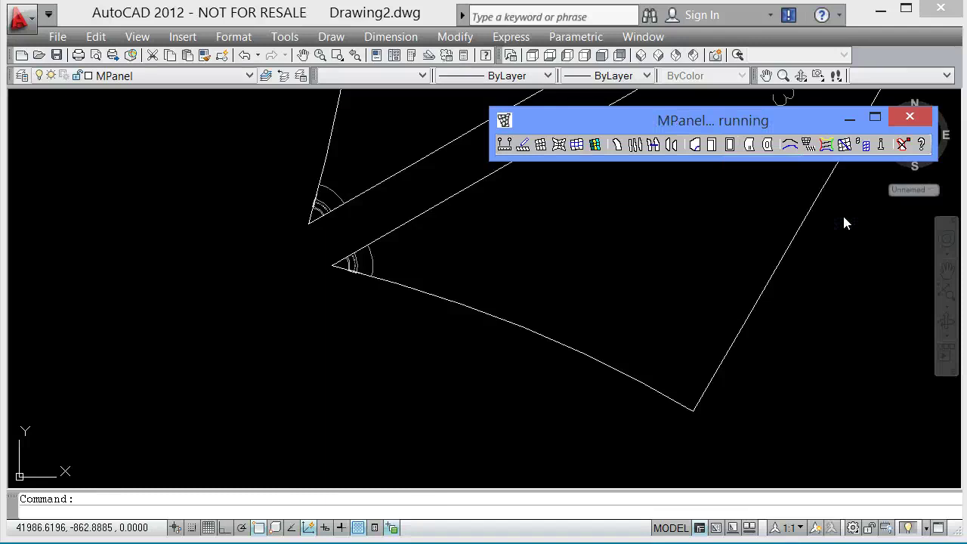
click(802, 222)
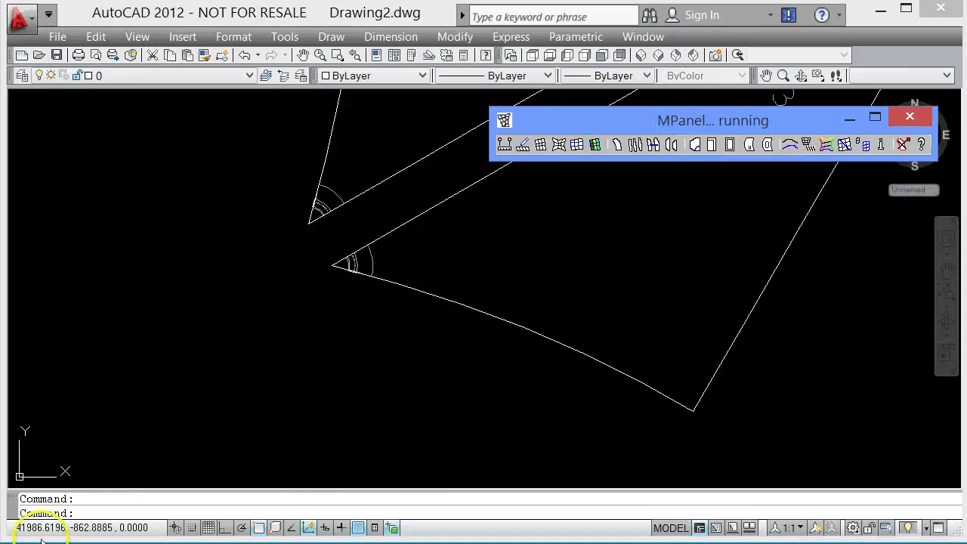
scroll(347, 222, up, 3)
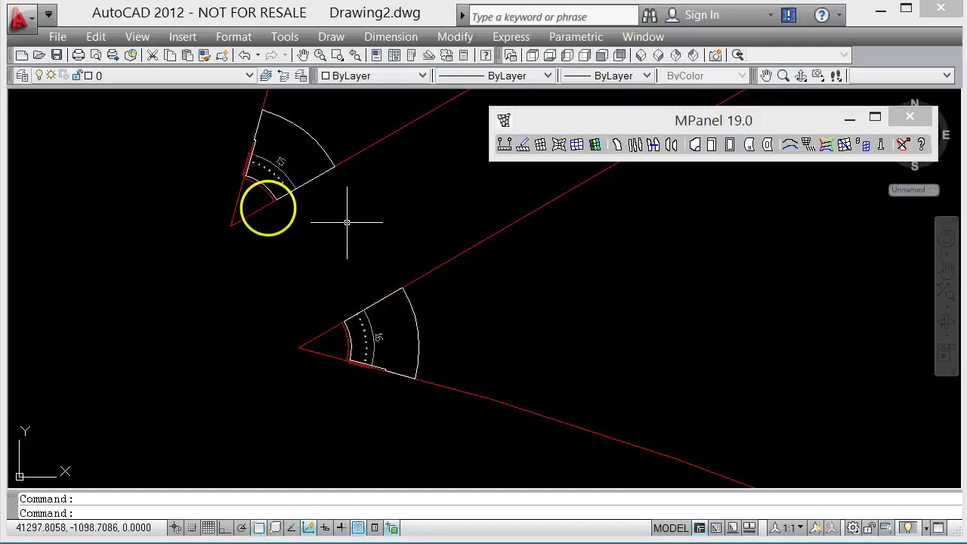
click(253, 183)
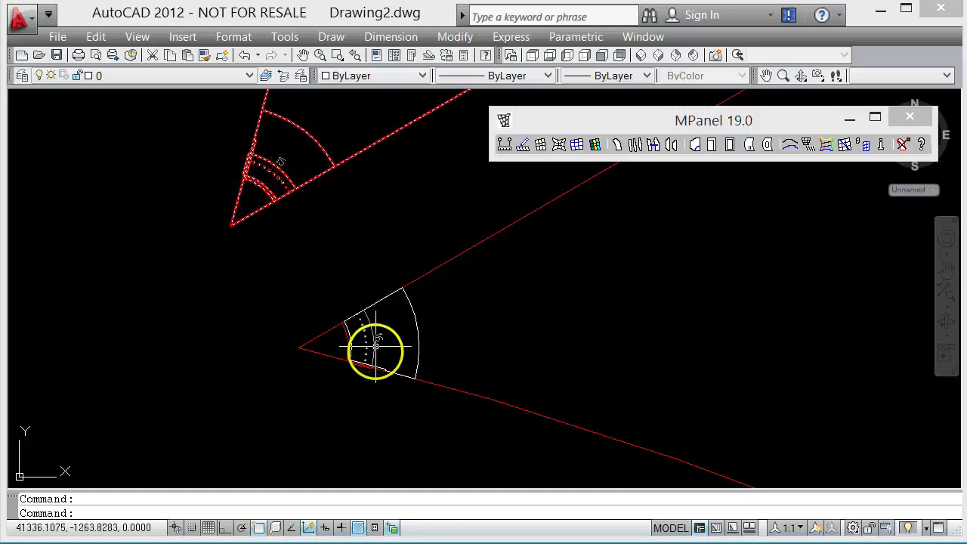
key(Escape)
Copy the two red panel outlines with their corner plate lines to the empty space beside the originals.
scroll(222, 320, down, 3)
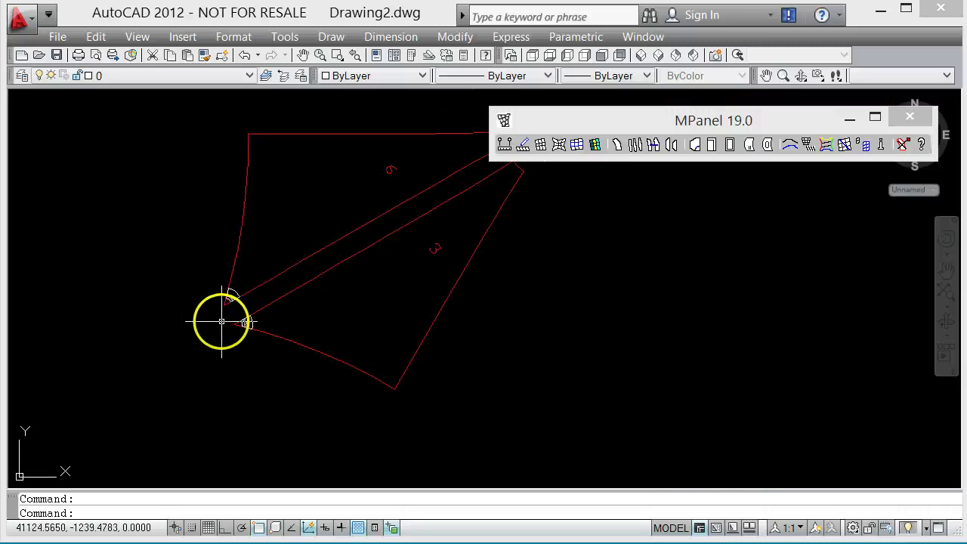
scroll(288, 320, down, 4)
scroll(330, 316, up, 6)
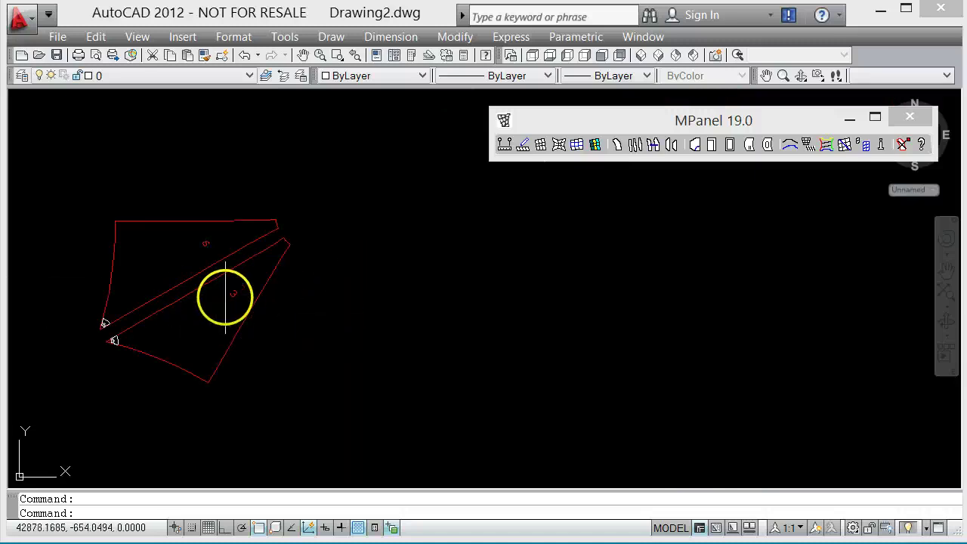
click(225, 297)
click(179, 269)
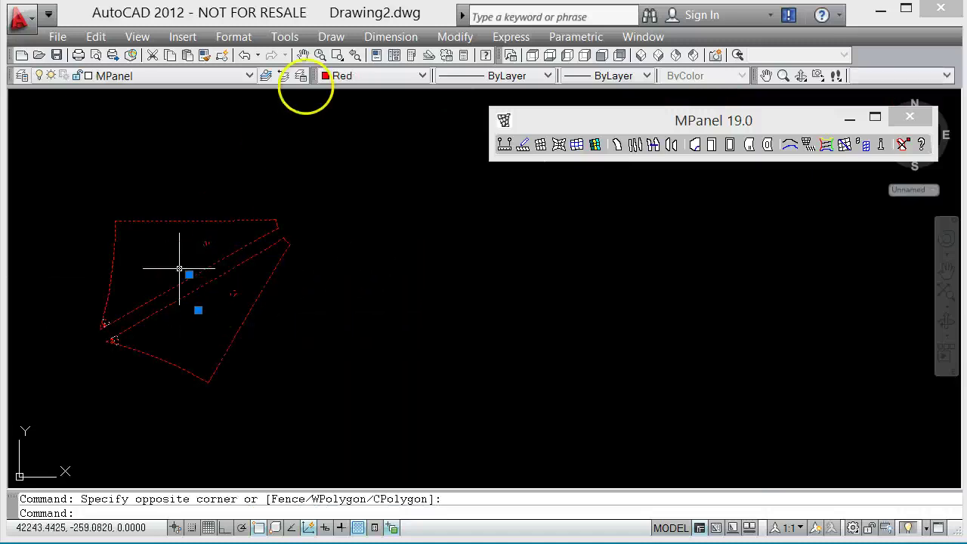
click(455, 37)
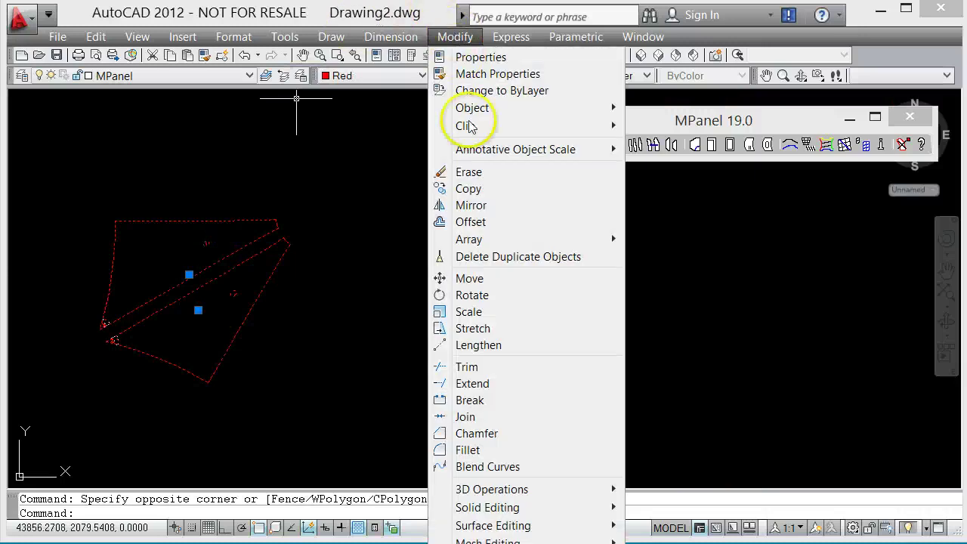
click(471, 189)
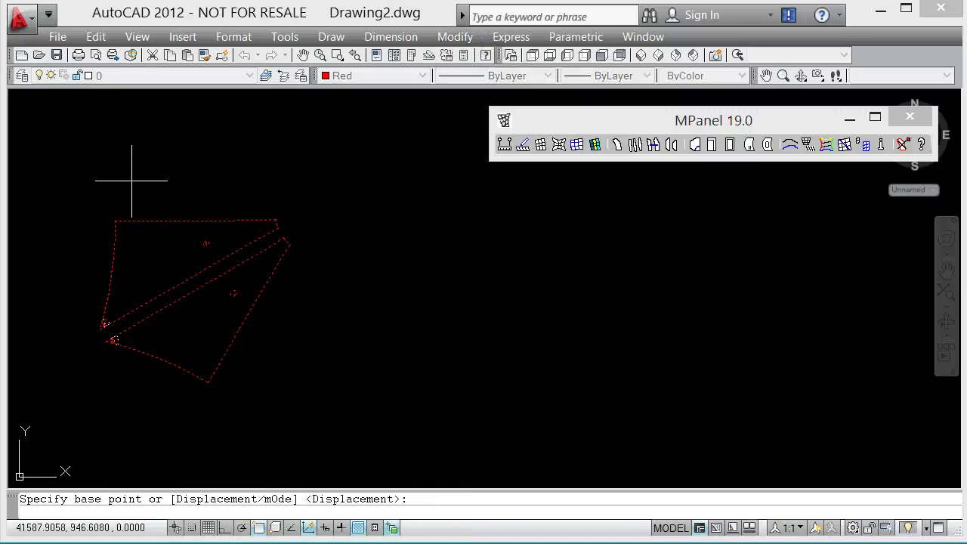
click(131, 181)
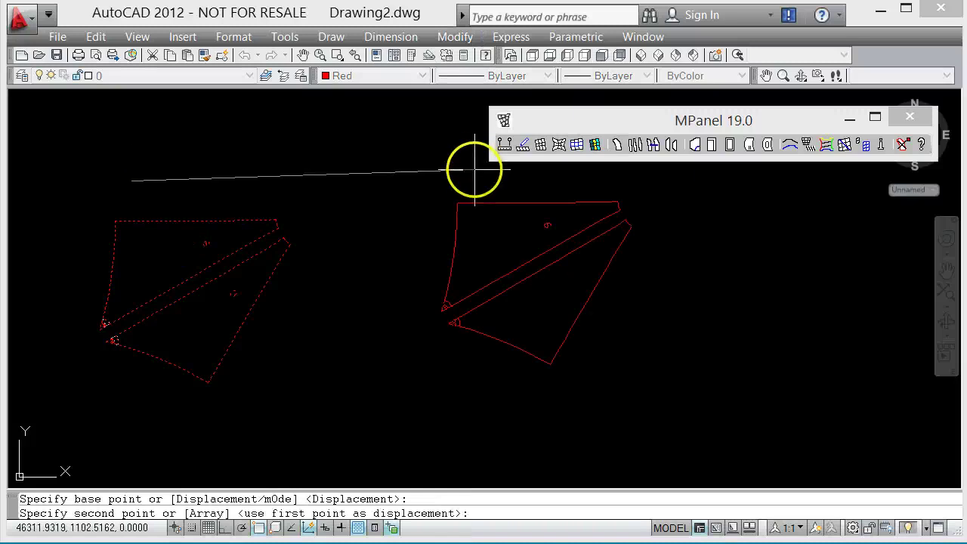
click(418, 179)
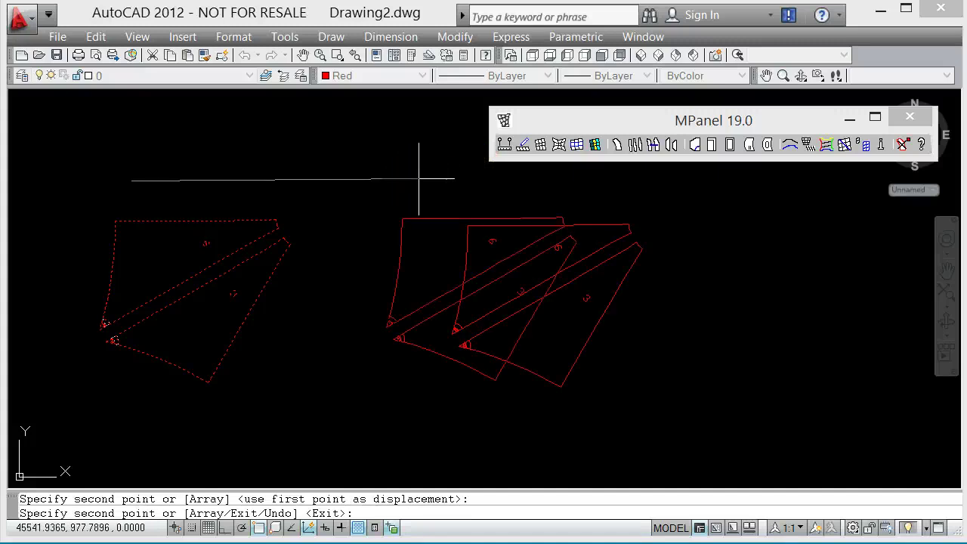
key(Return)
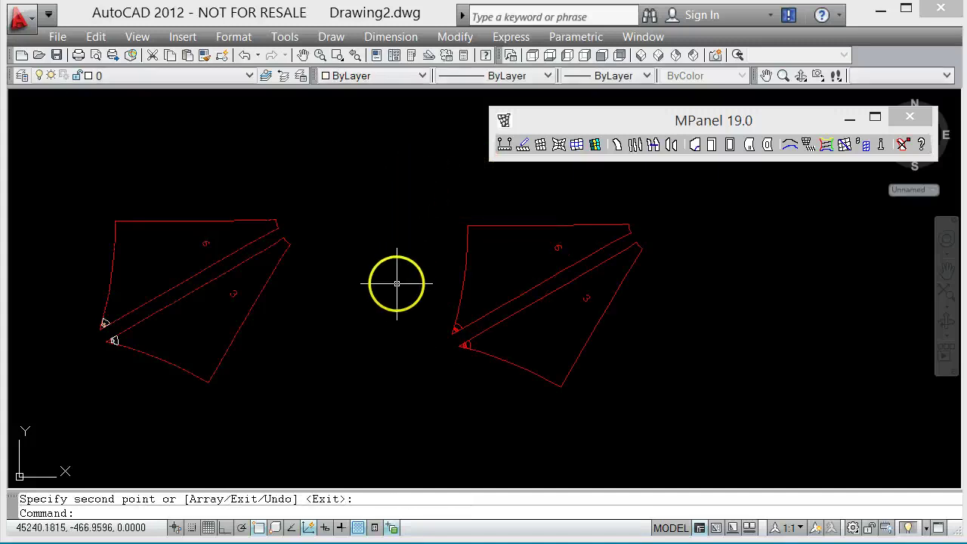
Inspect the plate corners of the two copied red panels.
scroll(428, 330, up, 3)
scroll(348, 278, down, 2)
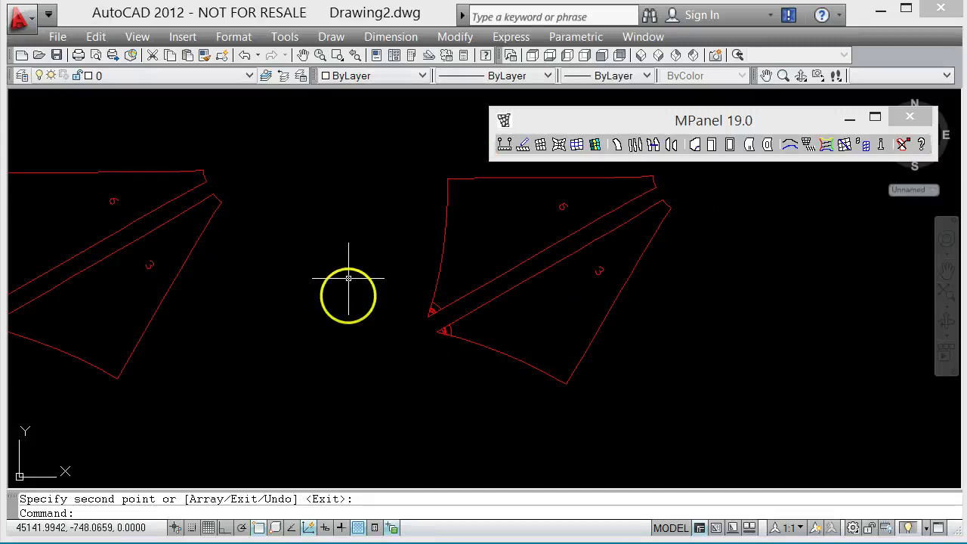
scroll(430, 338, up, 4)
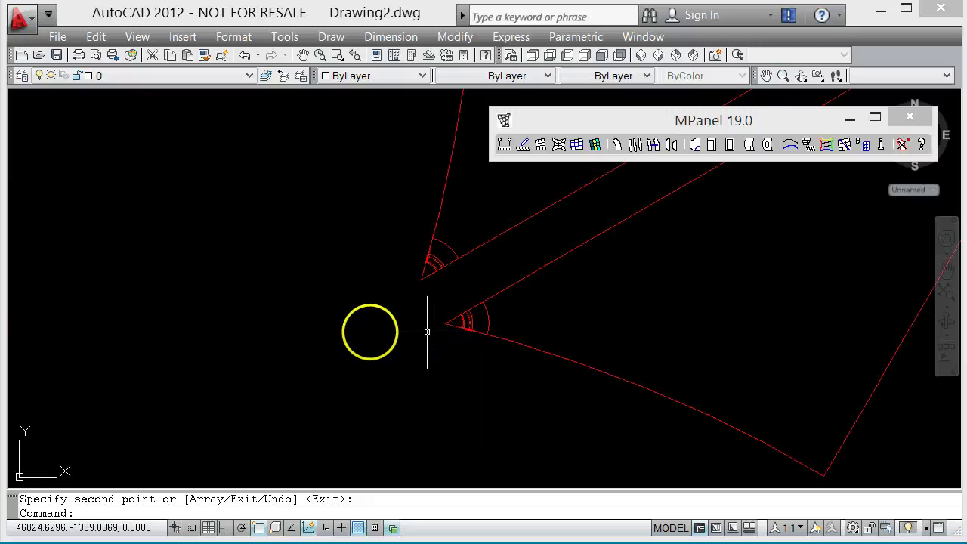
scroll(344, 323, down, 2)
scroll(344, 323, down, 2)
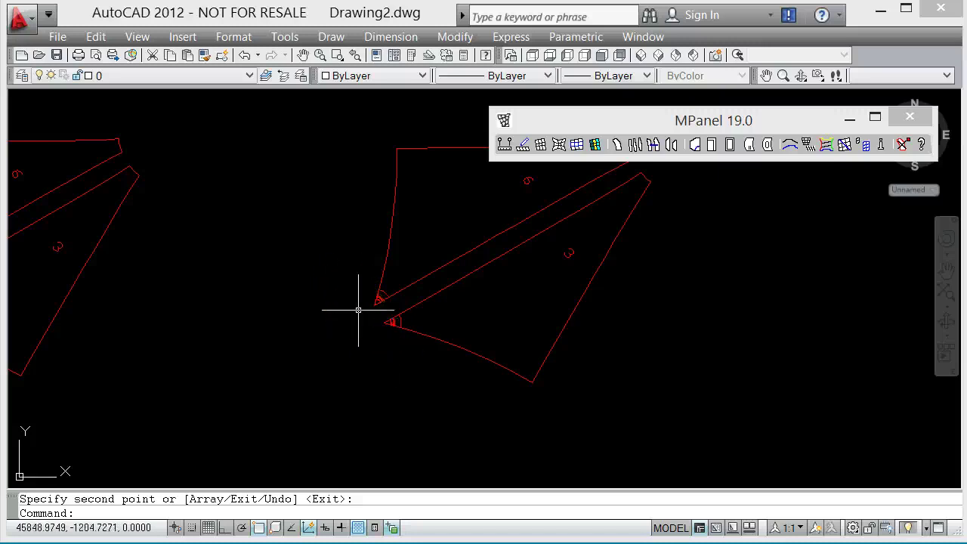
scroll(339, 308, down, 2)
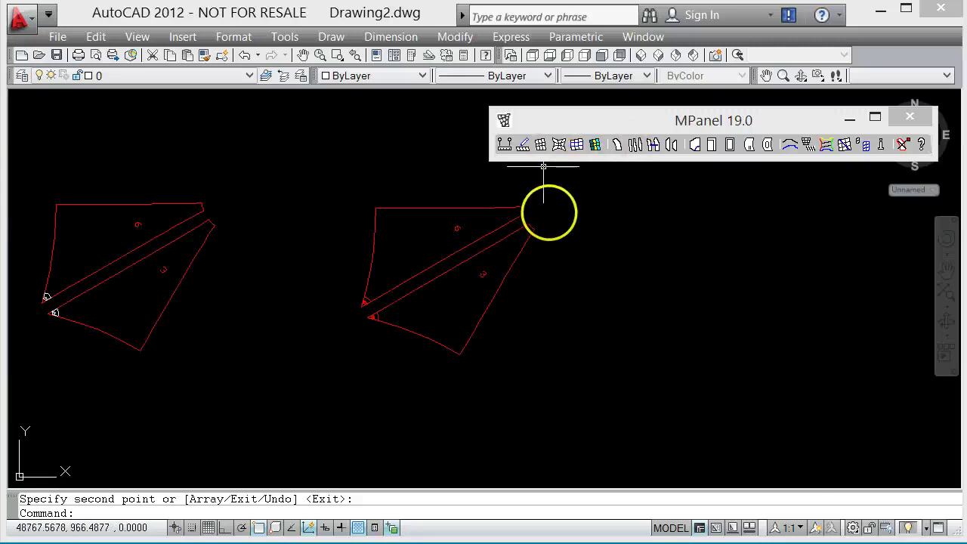
Review the Merge Panels options for the merge node and shear strain reporting, and return to the copied plate corners.
click(648, 115)
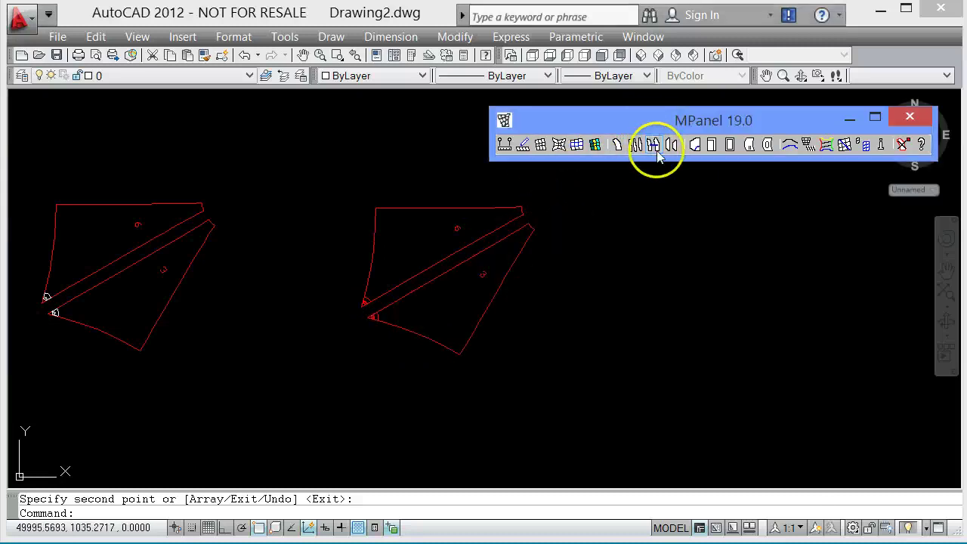
right_click(654, 147)
key(o)
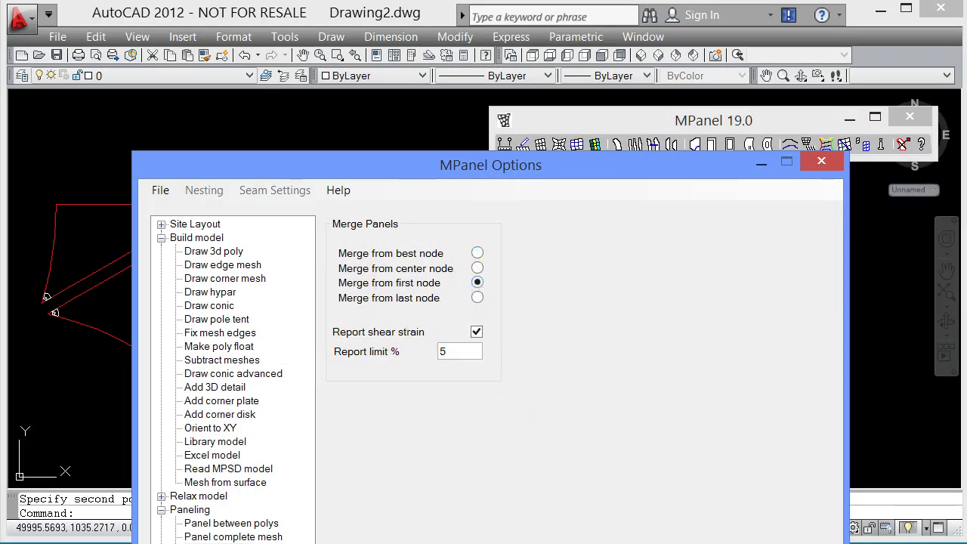
key(Escape)
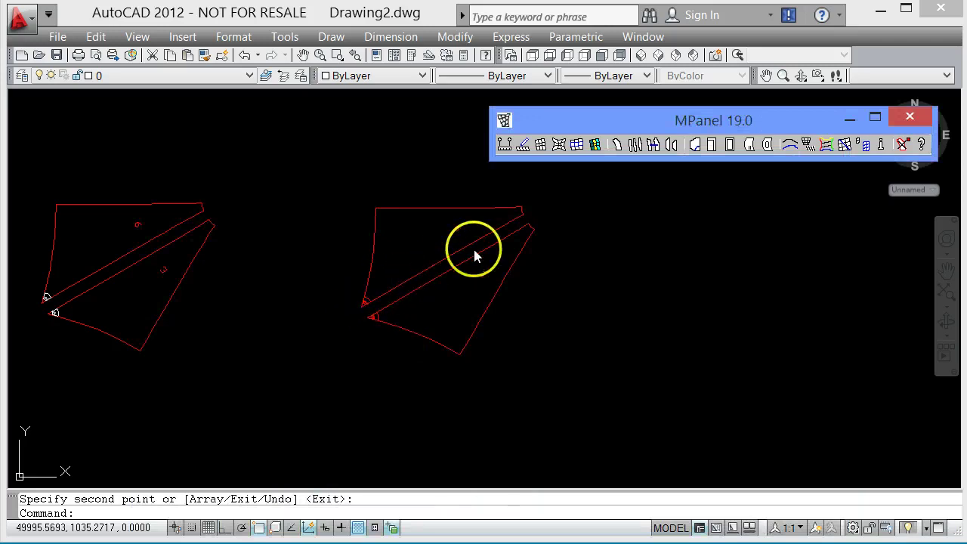
scroll(353, 307, up, 5)
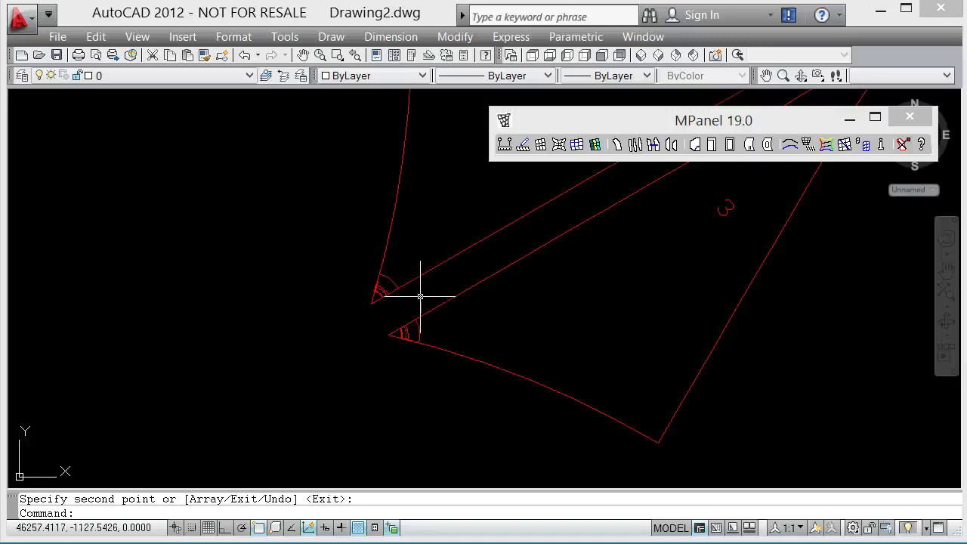
Merge the two copied red corner panels, including their plate corner lines, into one panel.
scroll(525, 244, down, 4)
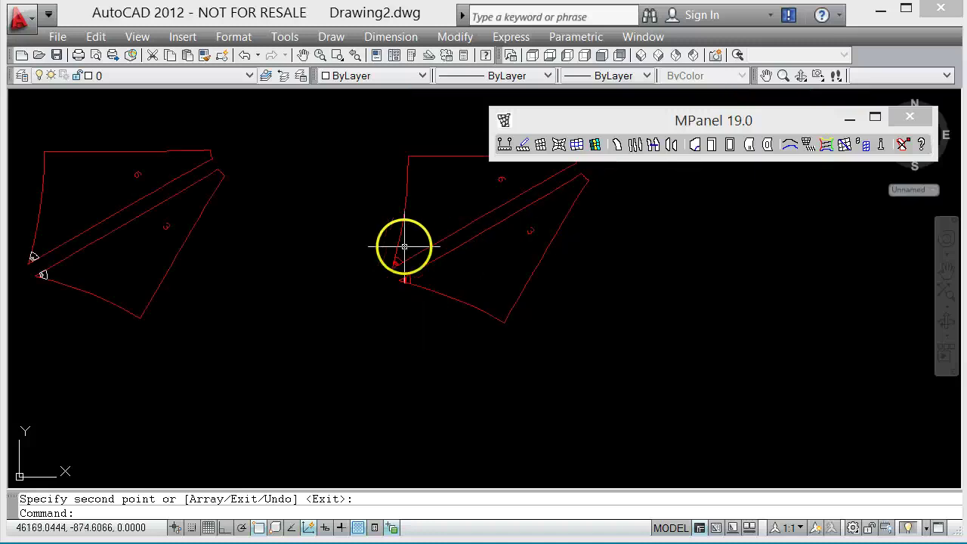
click(540, 360)
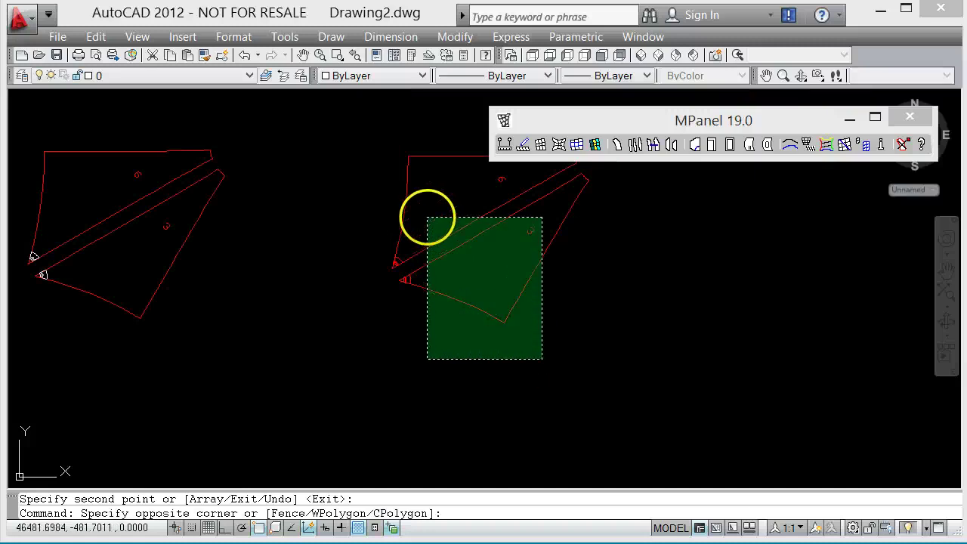
click(436, 228)
click(578, 122)
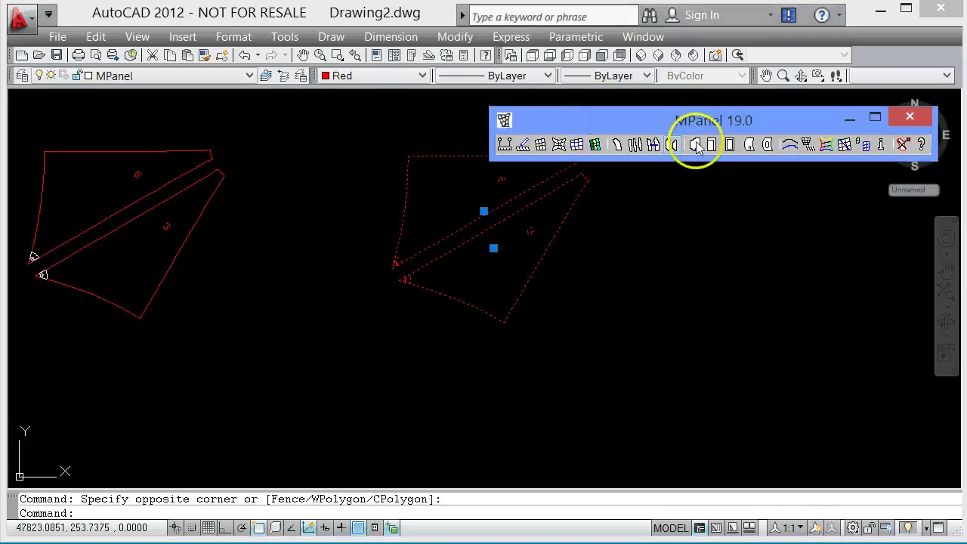
right_click(655, 147)
click(655, 147)
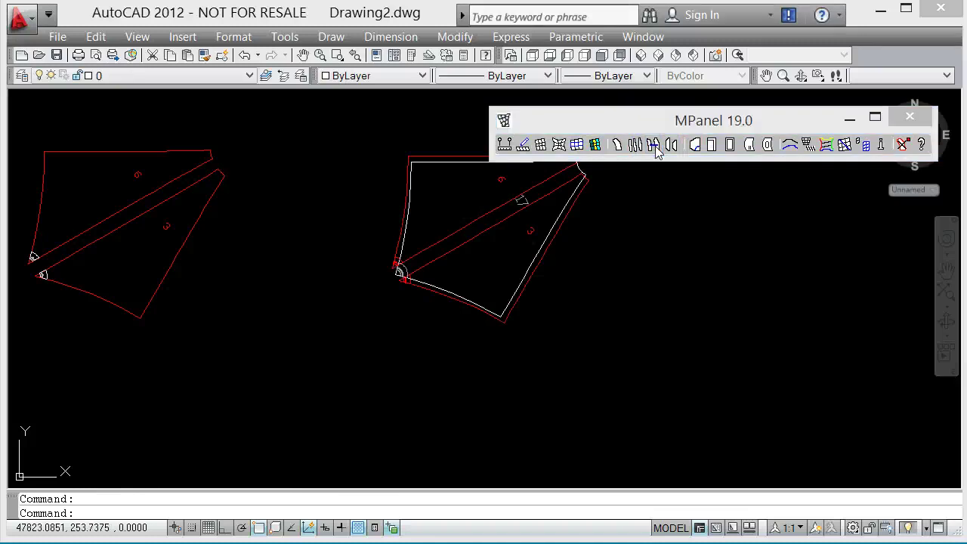
Move the white merged panel off the two red panels into the empty space beside them.
scroll(394, 273, up, 3)
scroll(391, 273, up, 3)
click(426, 265)
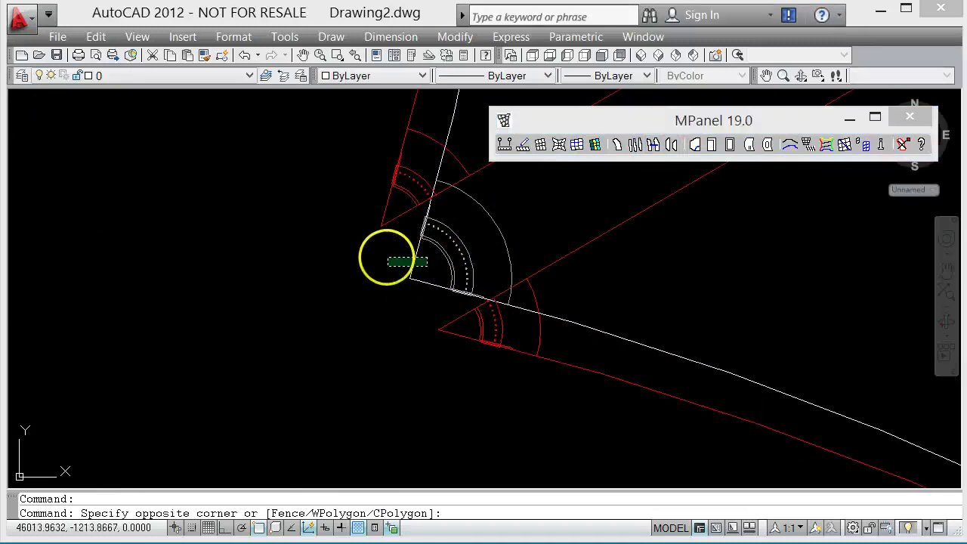
click(378, 261)
scroll(242, 317, down, 3)
scroll(213, 296, down, 2)
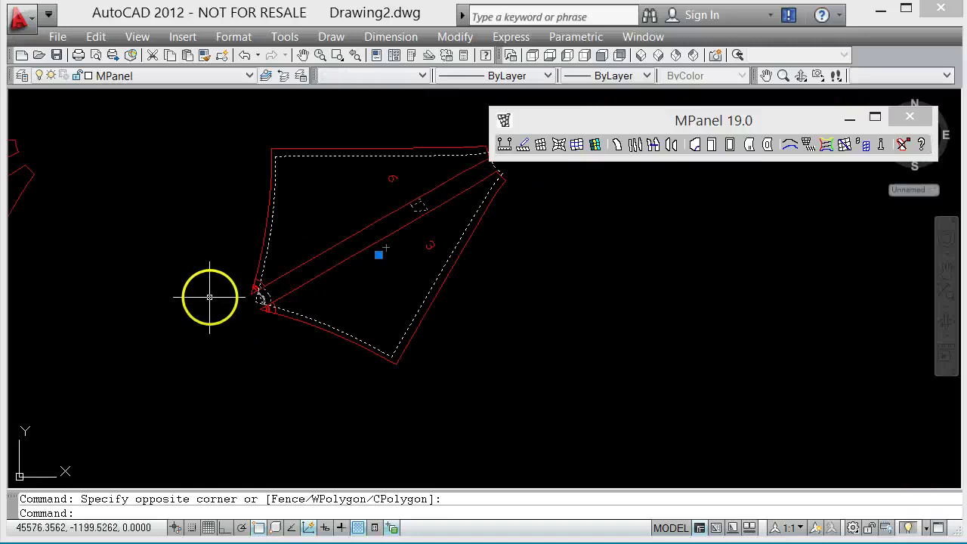
click(379, 255)
right_click(378, 255)
click(408, 309)
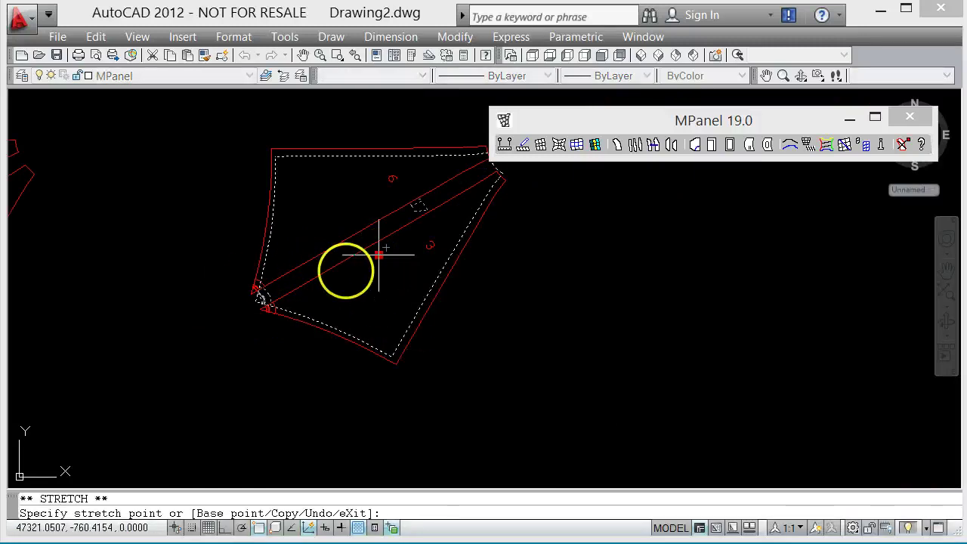
scroll(341, 268, down, 2)
right_click(341, 267)
click(335, 266)
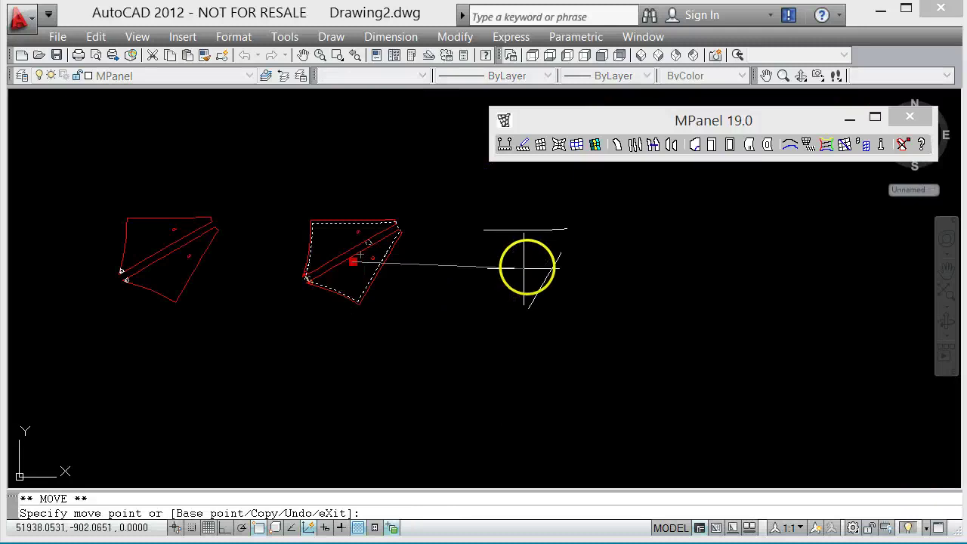
click(527, 266)
key(Escape)
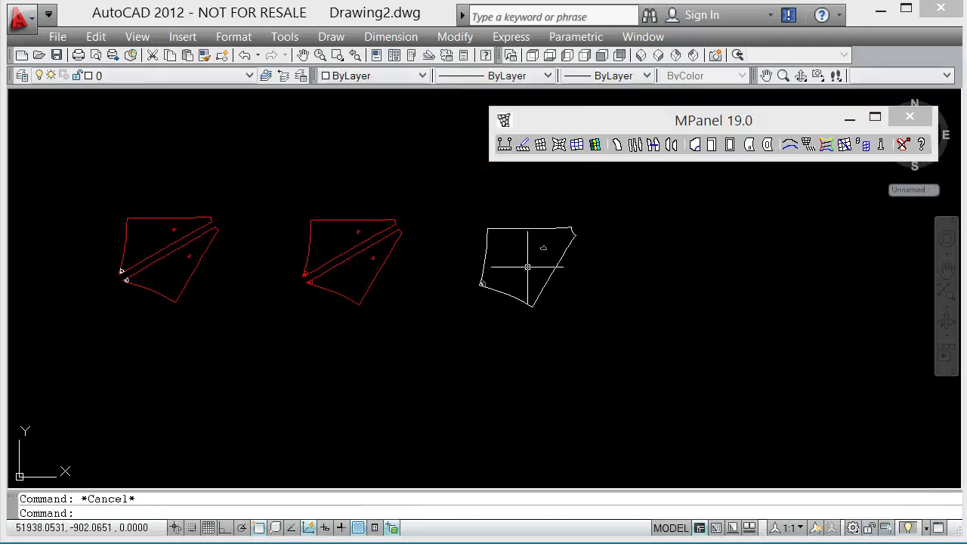
Examine the merged panel's plate corner and compare it with the separate reinforcement patches on the unmerged red panels.
scroll(469, 294, up, 4)
scroll(495, 253, up, 2)
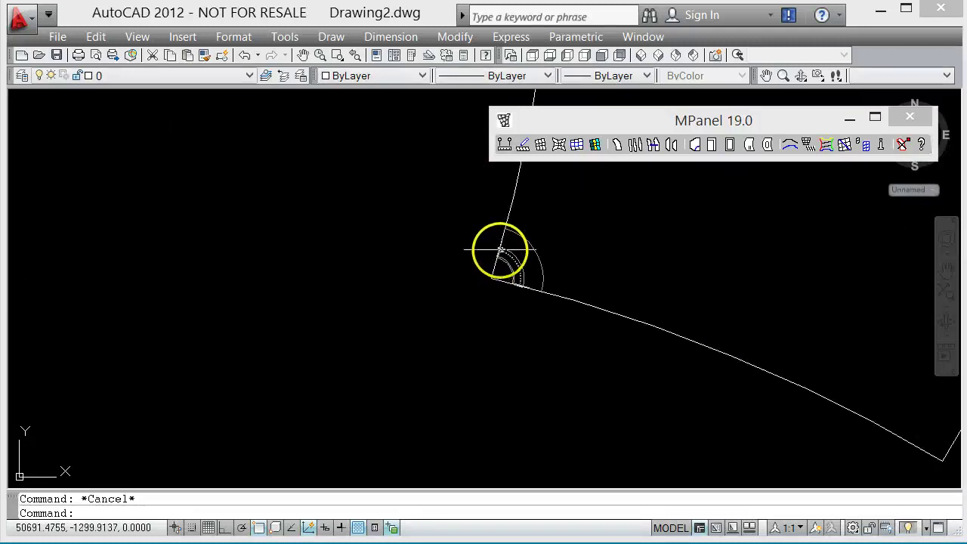
scroll(478, 302, down, 4)
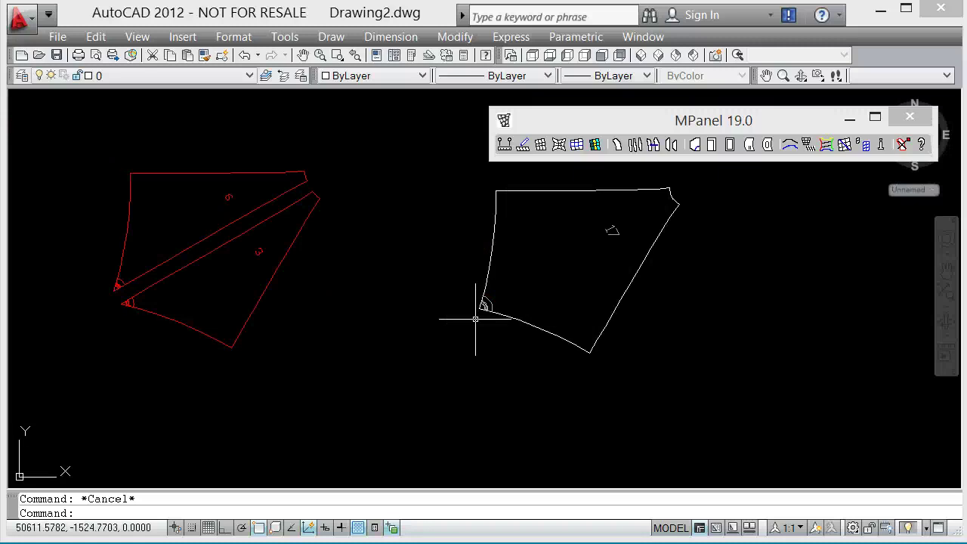
scroll(570, 279, down, 3)
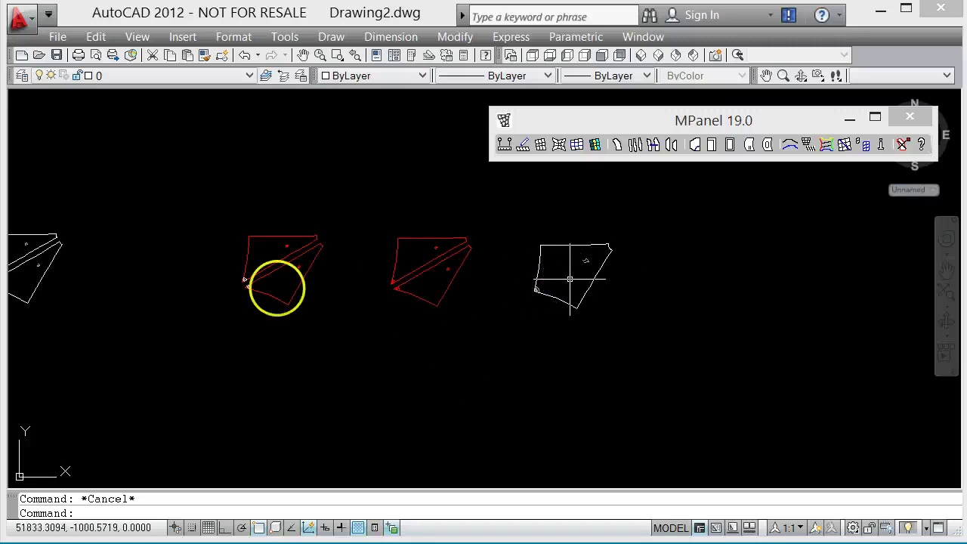
scroll(236, 281, up, 5)
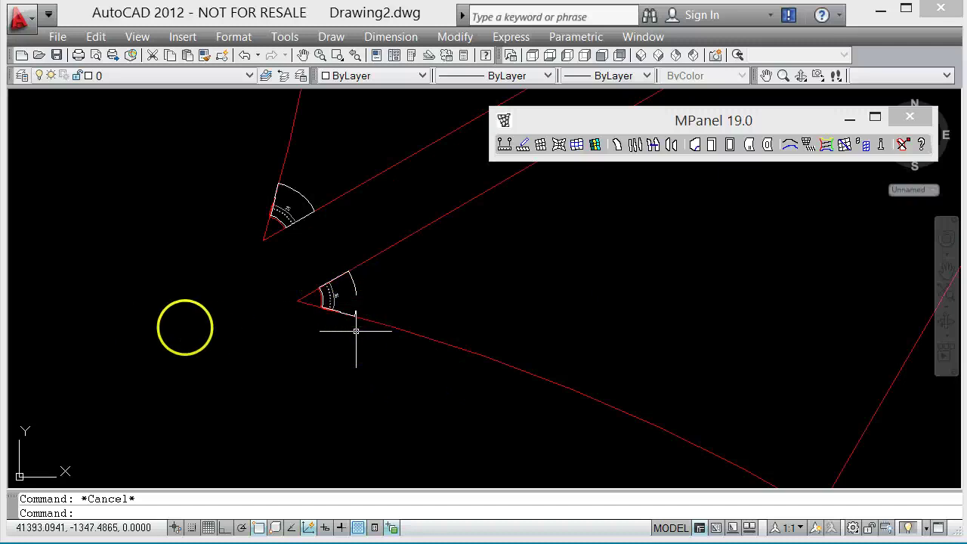
scroll(140, 317, down, 6)
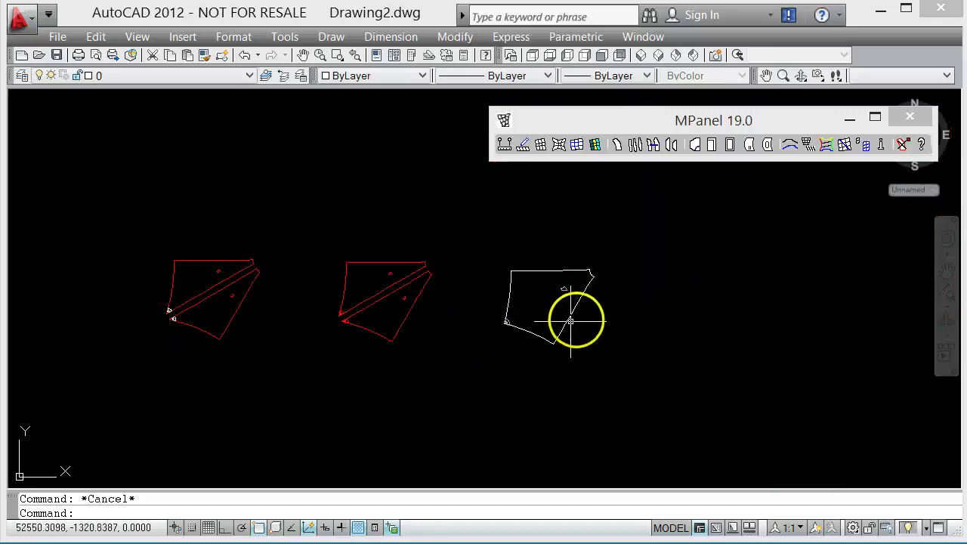
scroll(571, 322, up, 8)
scroll(472, 329, down, 2)
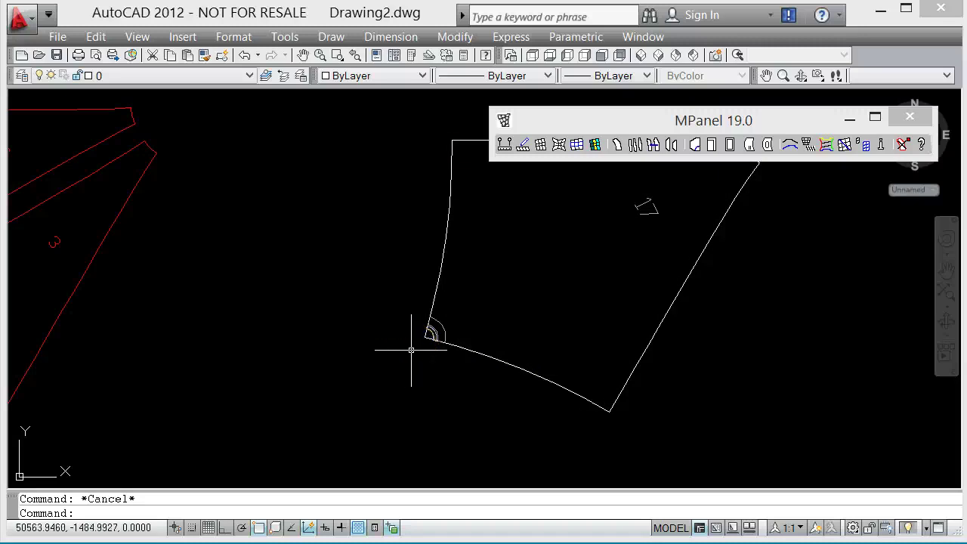
scroll(336, 363, down, 2)
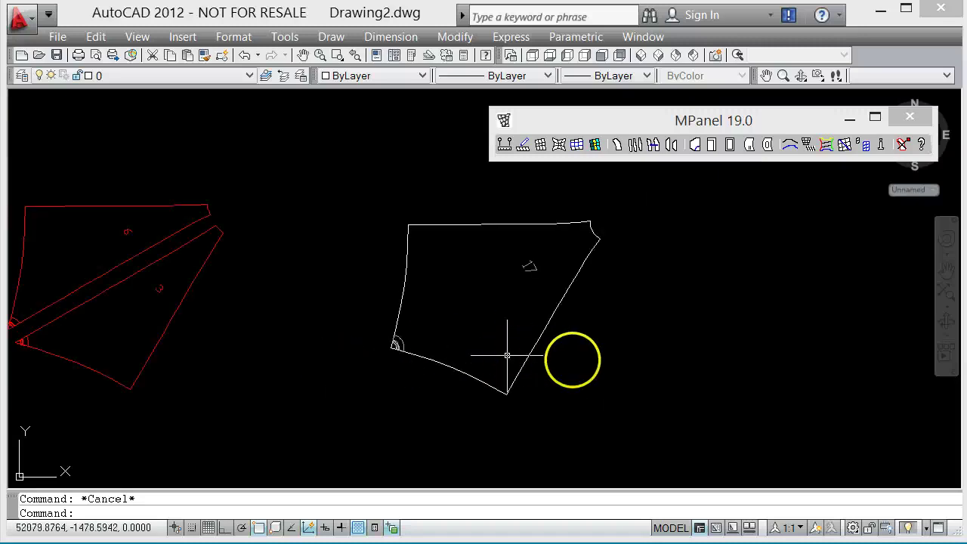
Rotate the merged panel upright so that its plate corner points straight down.
click(495, 307)
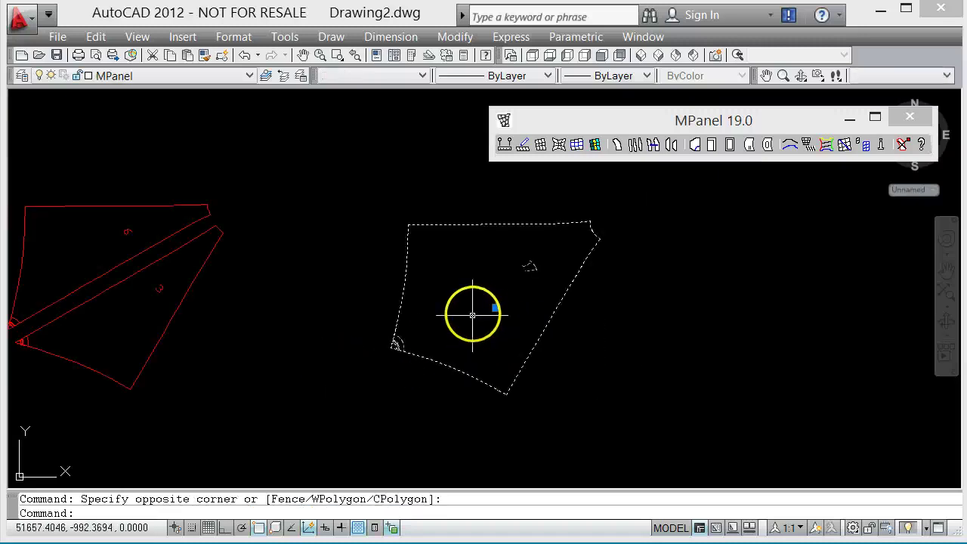
click(495, 308)
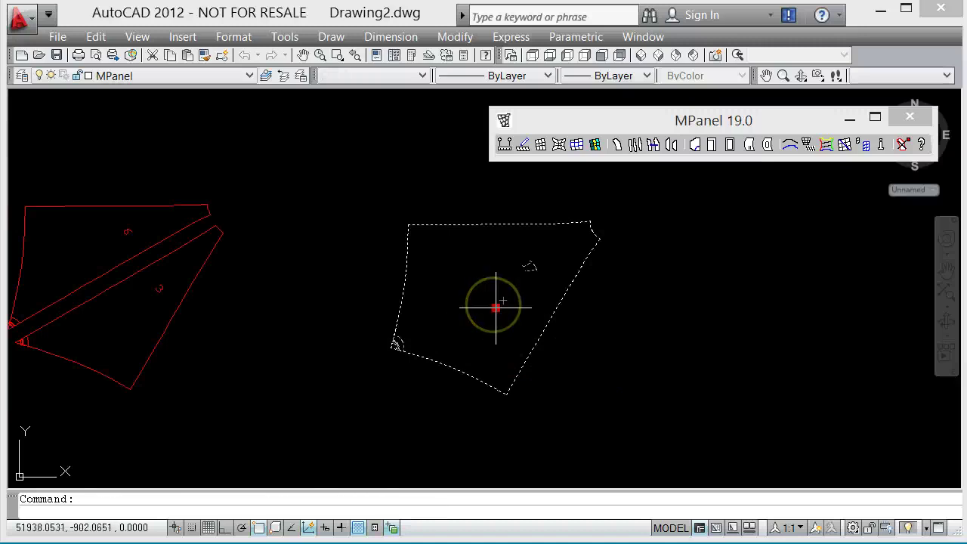
right_click(495, 308)
click(529, 392)
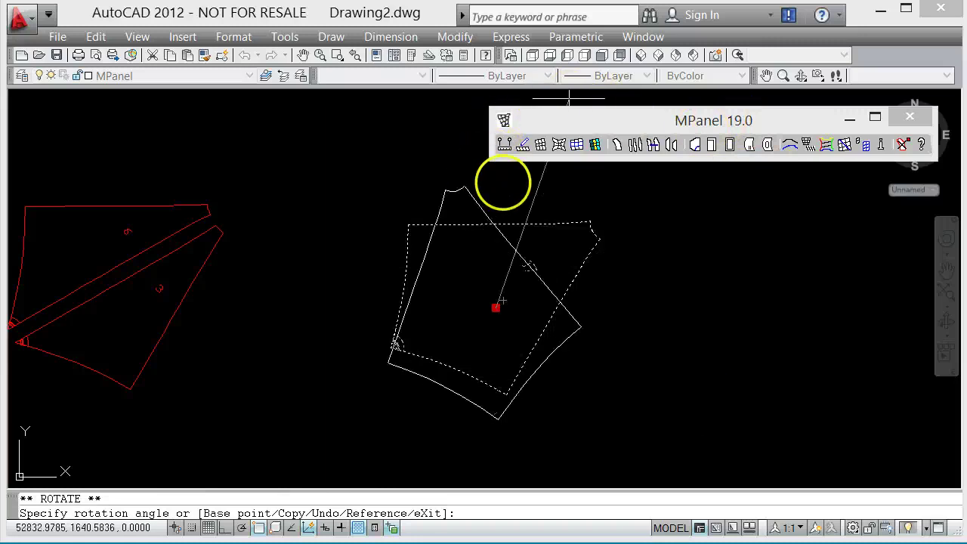
click(566, 197)
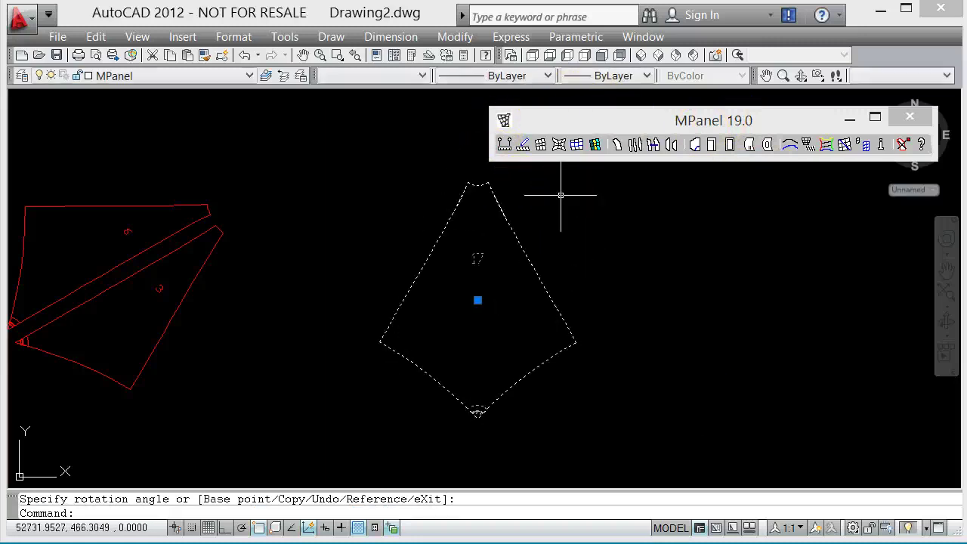
key(Escape)
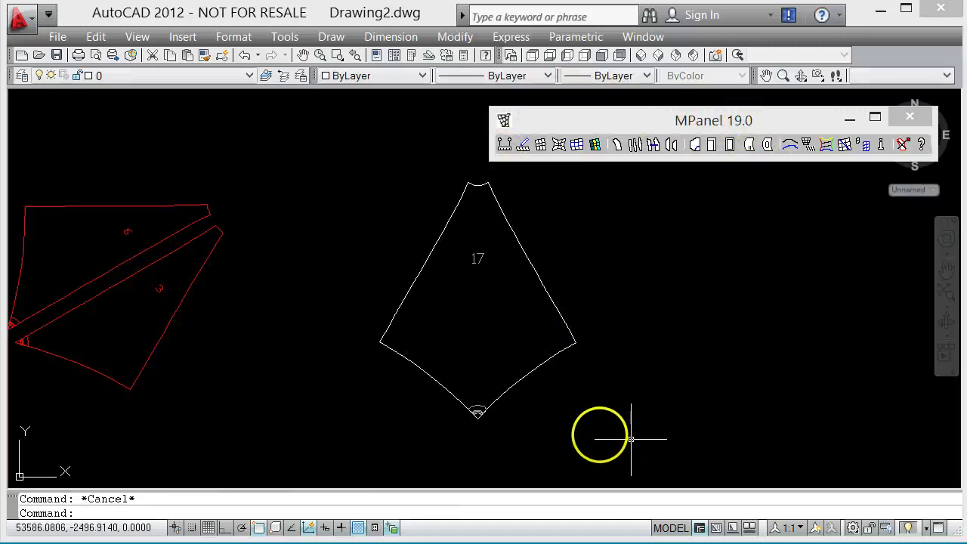
Make a corner patch from edge on the merged panel, with the Use Edge option set to Bottom.
scroll(501, 444, up, 4)
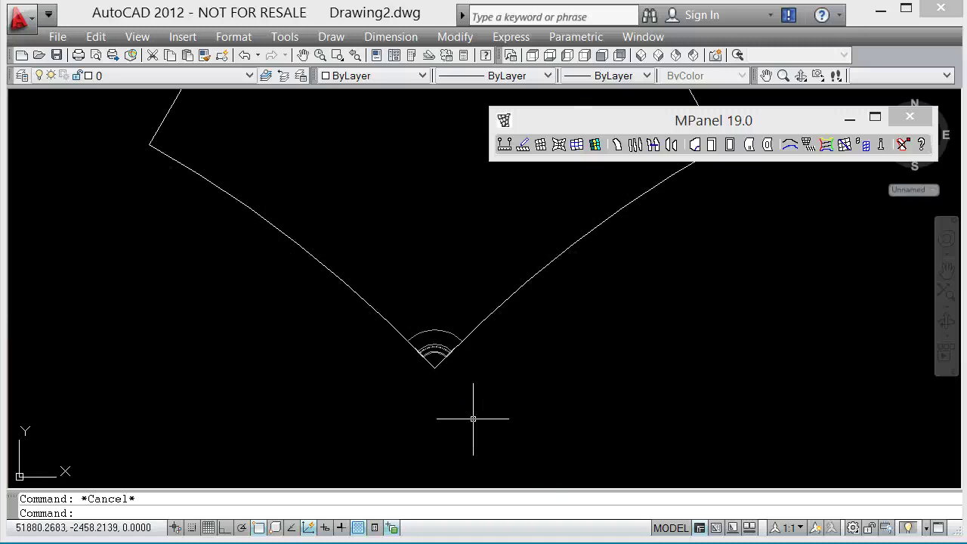
scroll(379, 400, down, 2)
scroll(379, 401, down, 1)
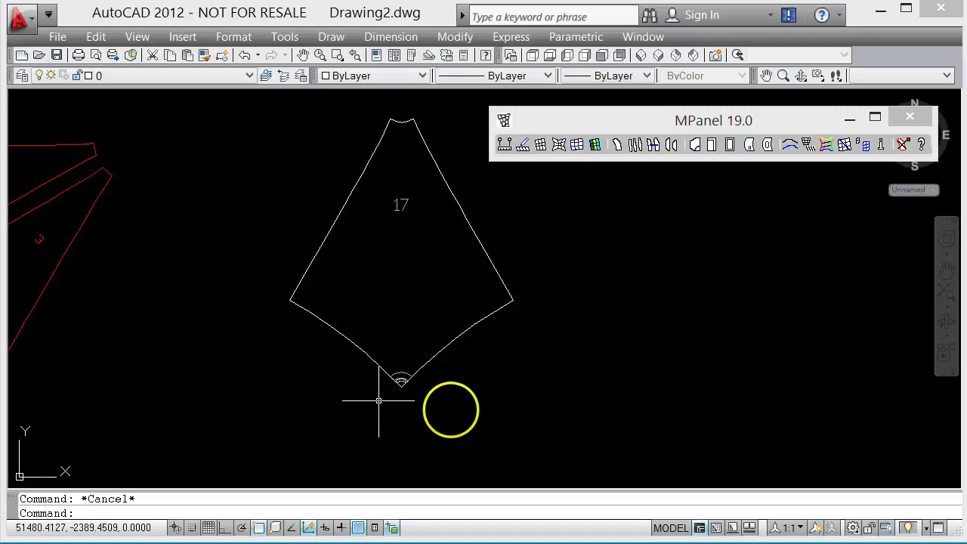
click(453, 410)
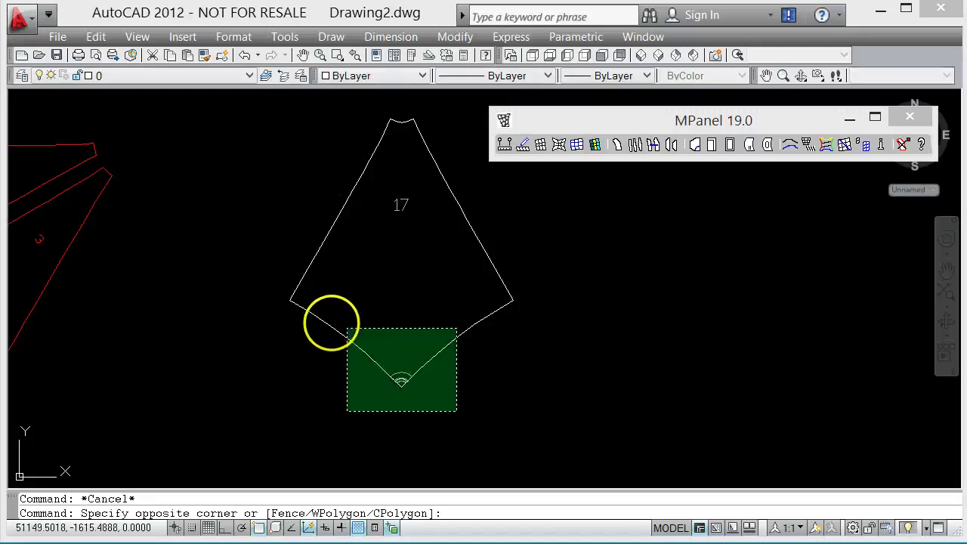
click(328, 321)
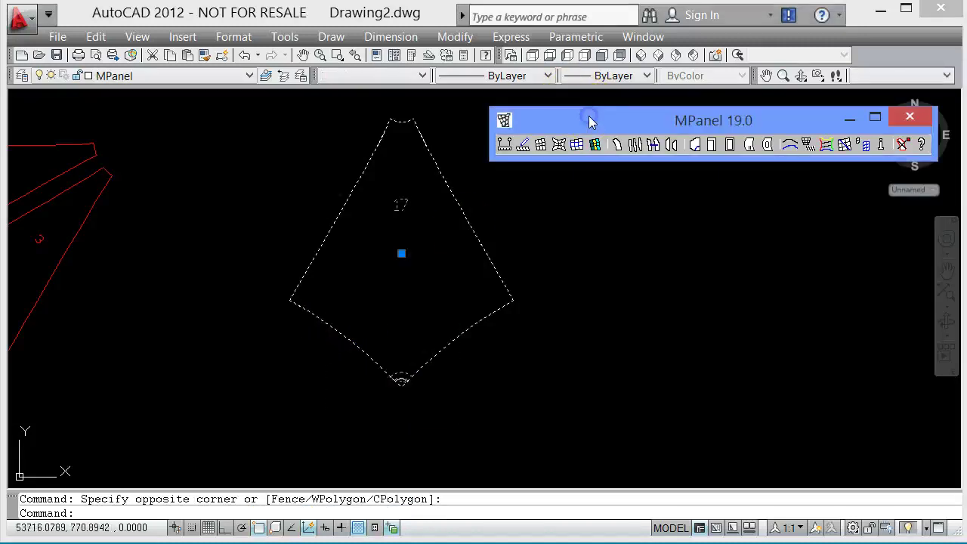
click(695, 147)
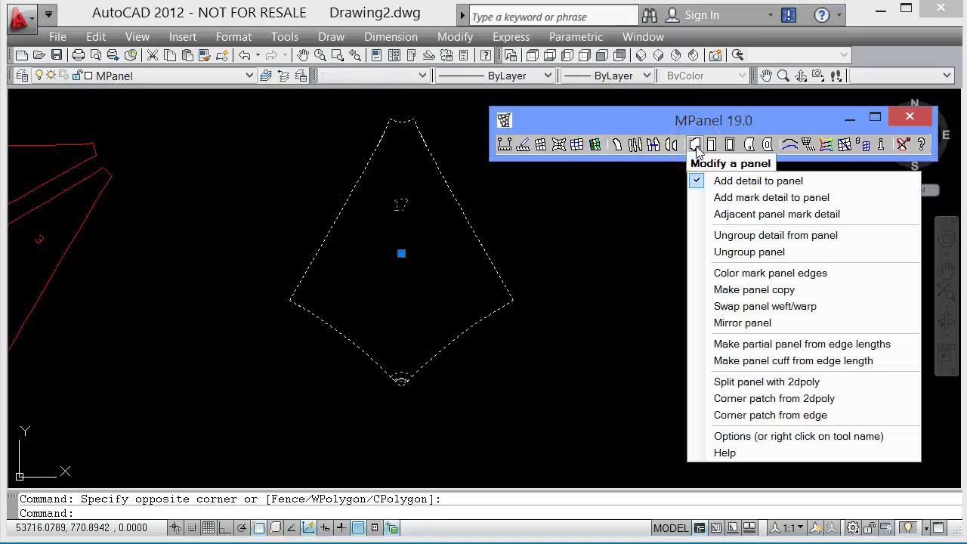
click(789, 421)
right_click(788, 421)
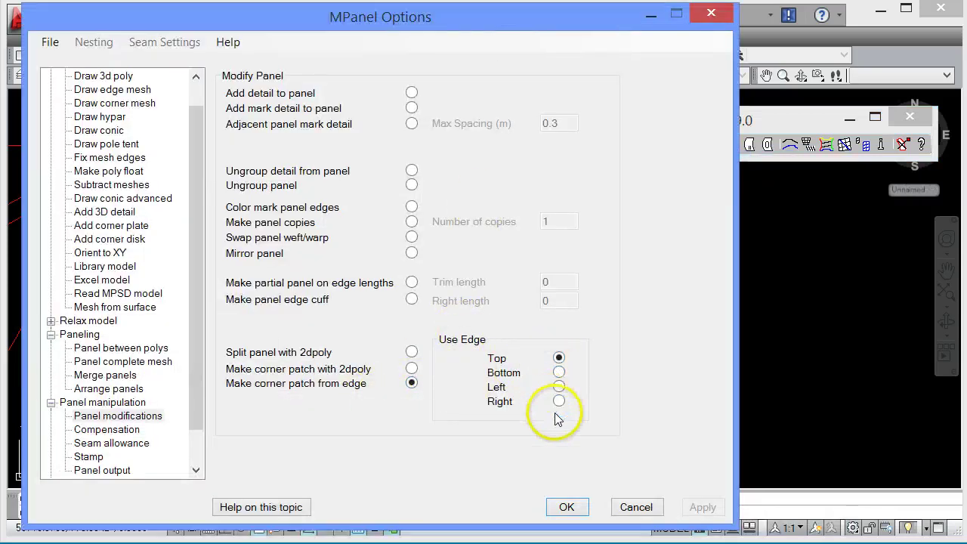
click(559, 372)
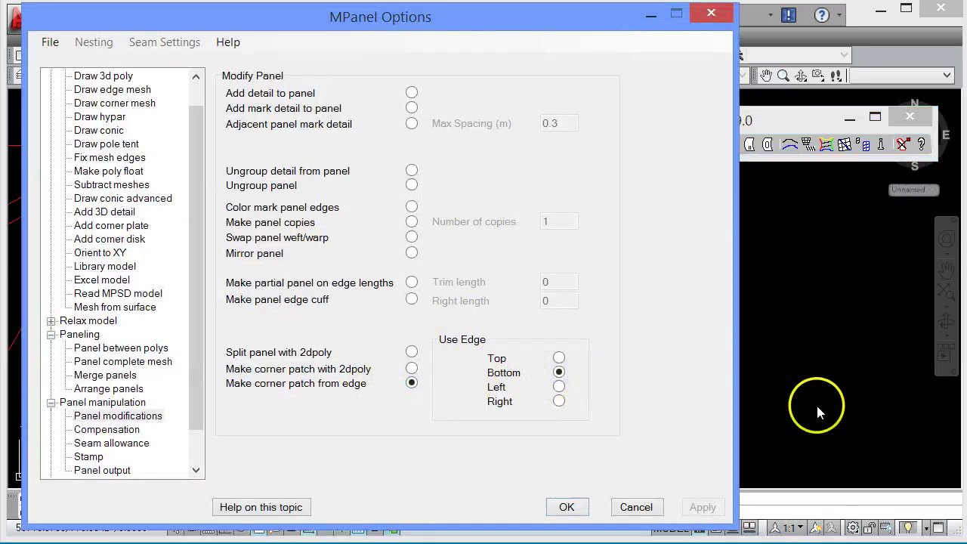
click(568, 507)
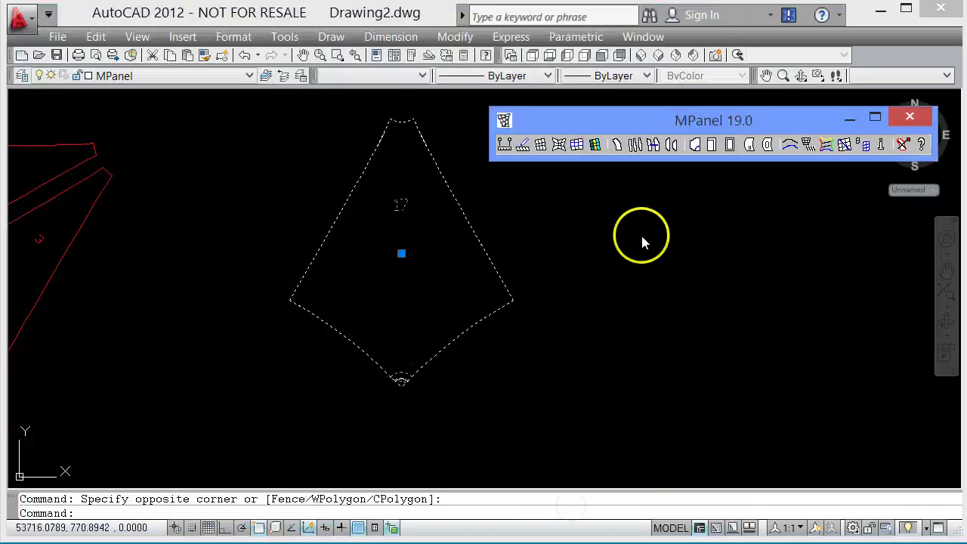
click(694, 145)
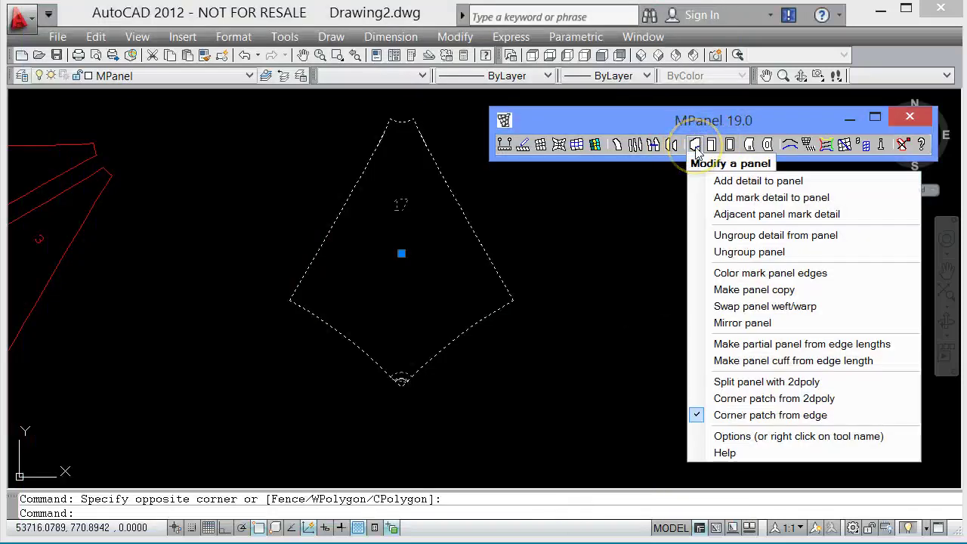
click(792, 420)
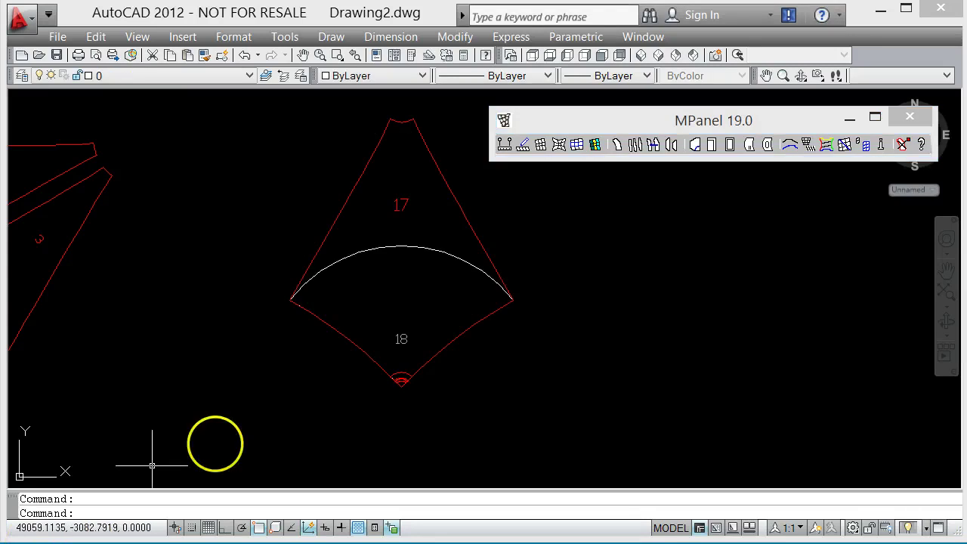
Move the new corner patch off the merged panel into the empty space beside it.
click(387, 260)
click(365, 246)
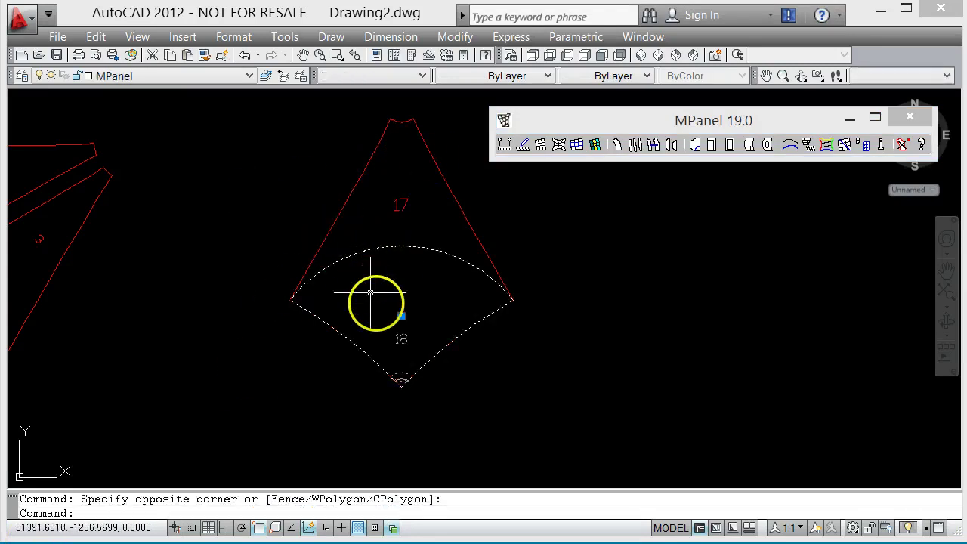
click(401, 316)
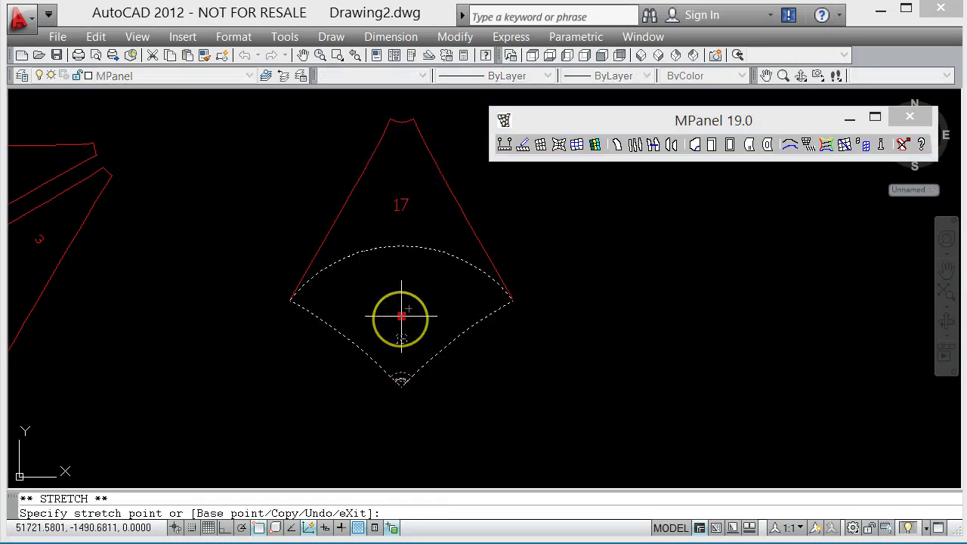
right_click(401, 316)
click(631, 353)
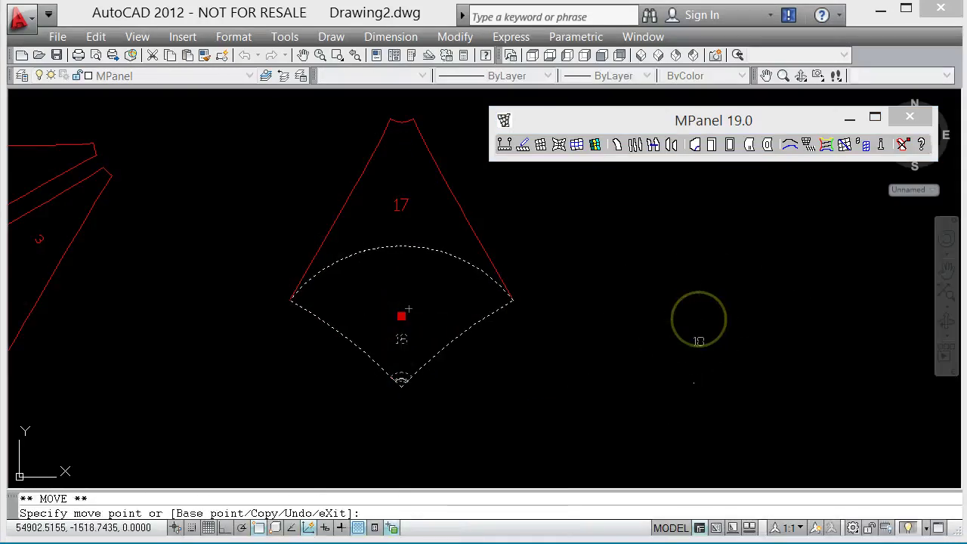
click(699, 318)
key(Escape)
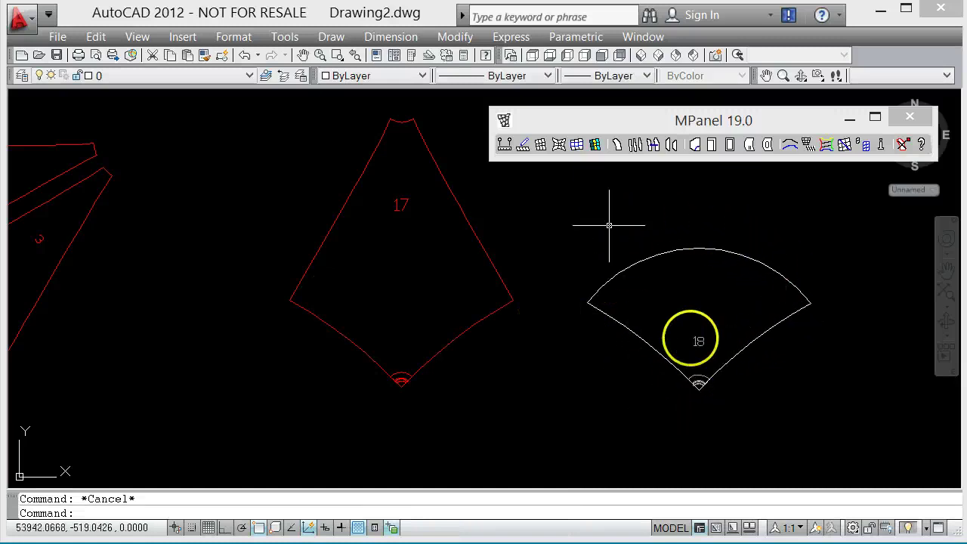
Create a reinforcement patch from the white corner piece 18, using the Seam panels reinforcement patch option.
scroll(733, 412, up, 5)
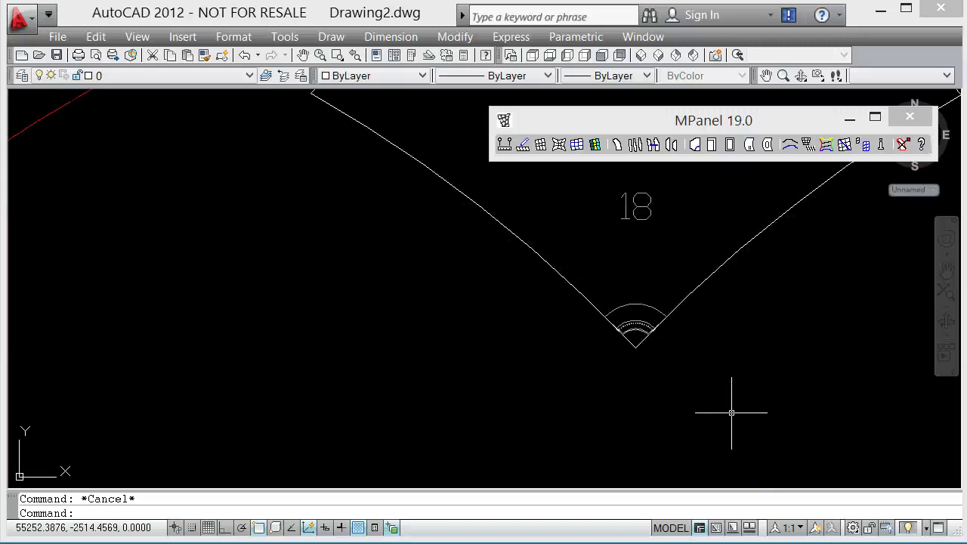
click(666, 352)
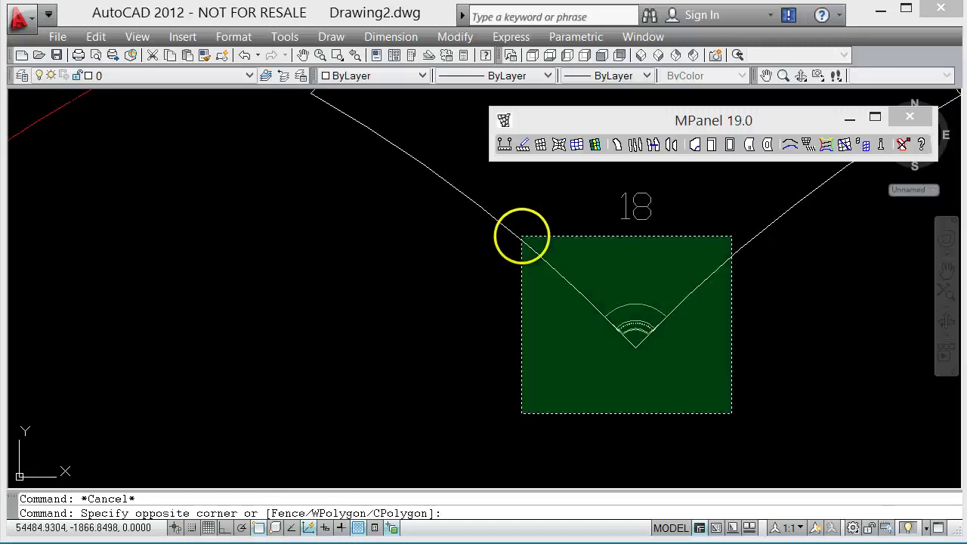
click(524, 236)
click(687, 106)
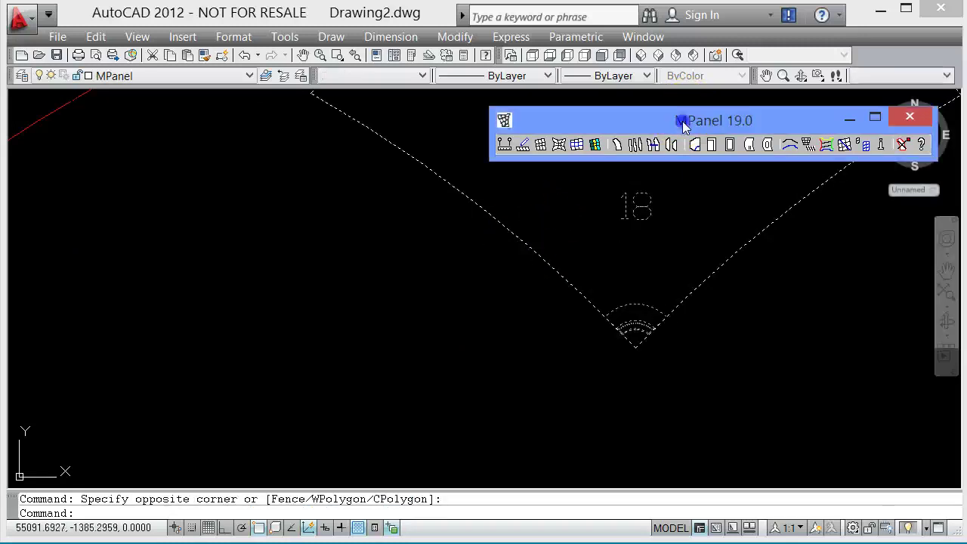
click(731, 145)
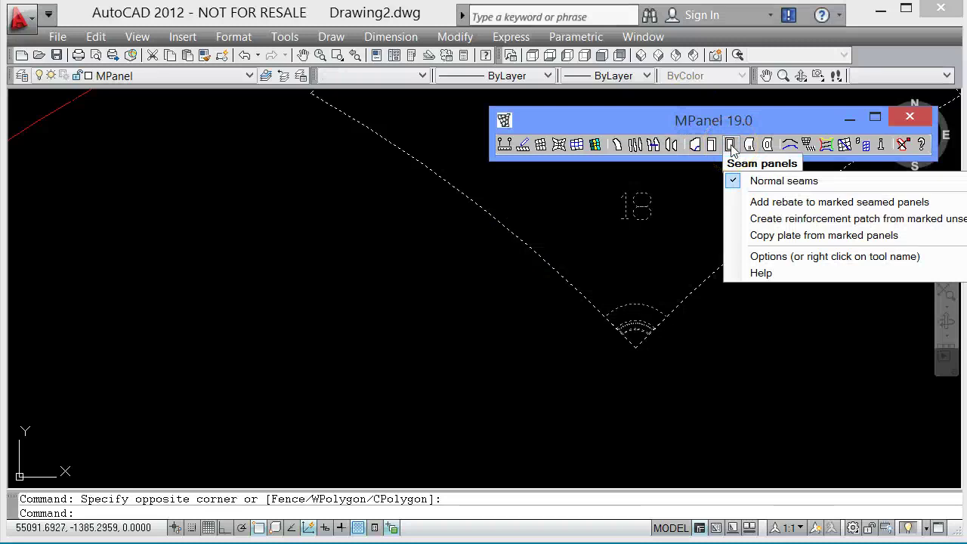
click(792, 218)
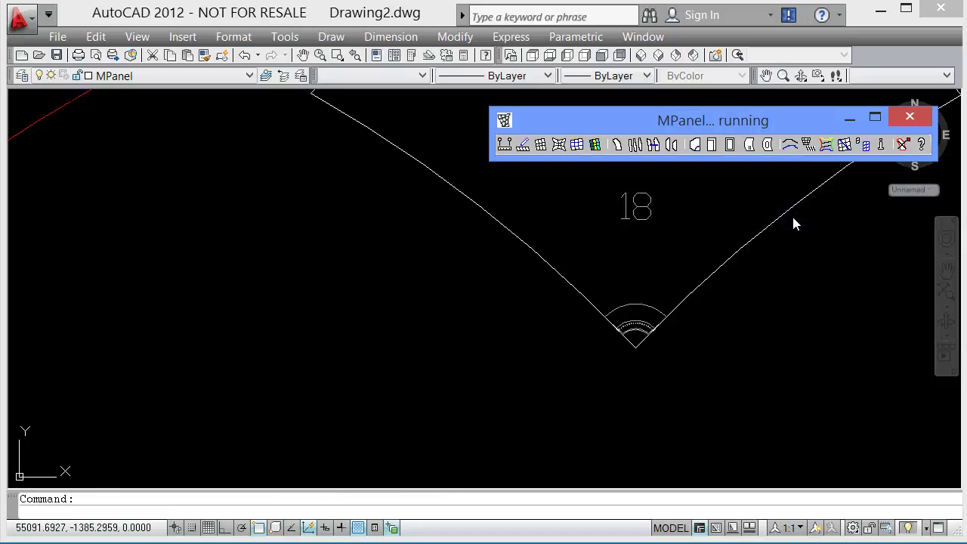
click(793, 218)
Copy the new reinforcement patch from the plate corner of piece 18 into the empty space beside it.
scroll(701, 325, up, 4)
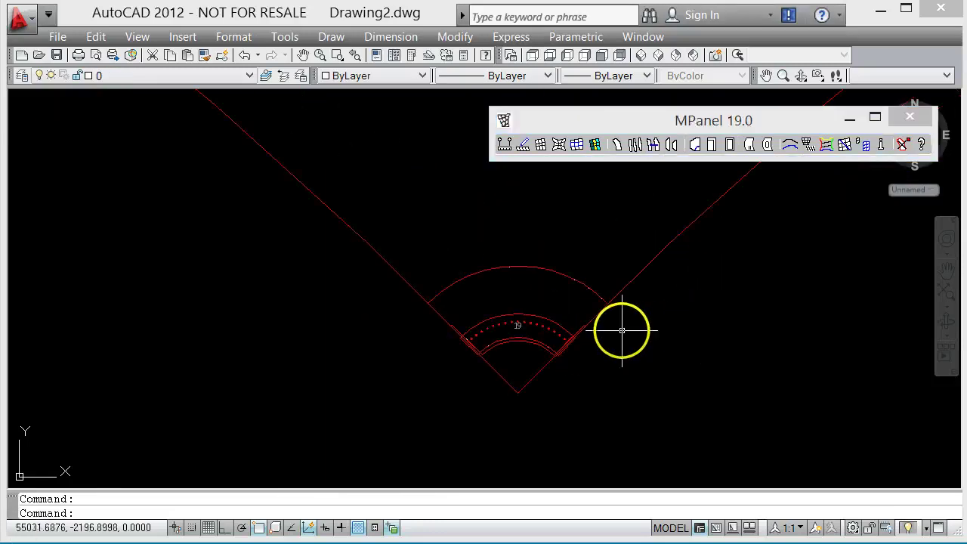
scroll(393, 332, up, 3)
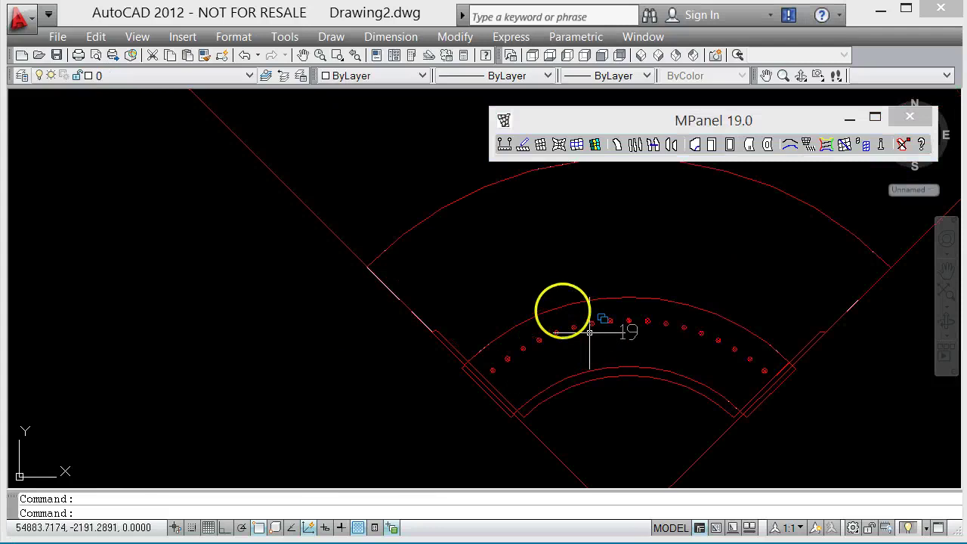
click(642, 348)
click(622, 335)
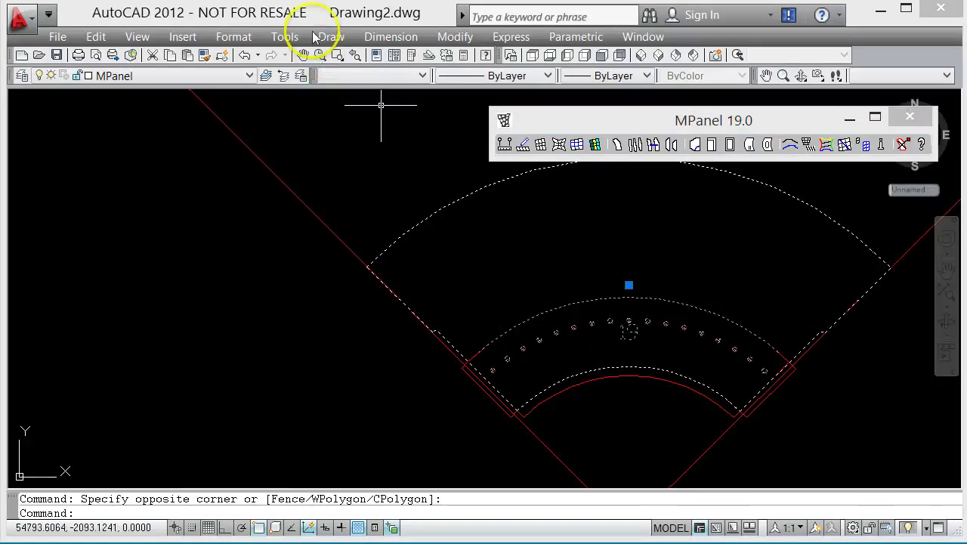
click(452, 37)
click(467, 189)
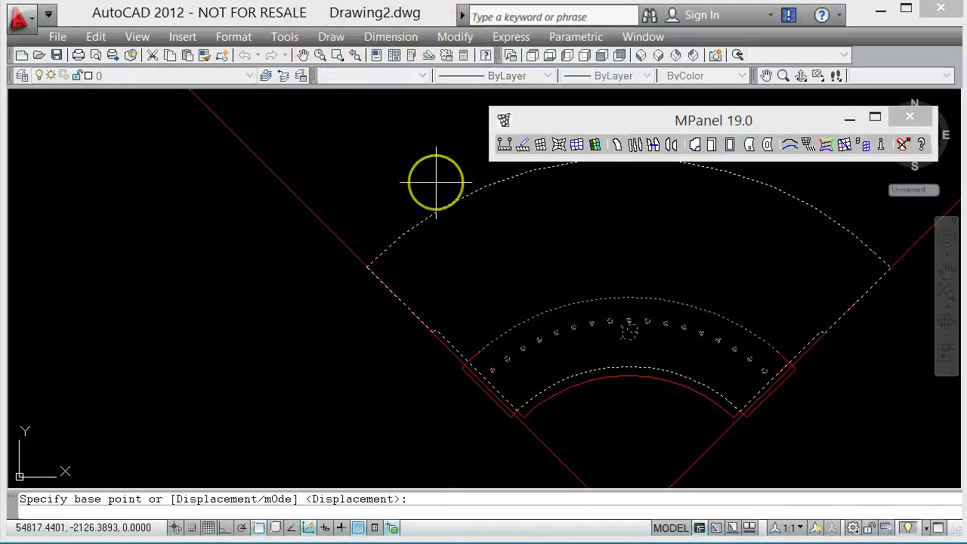
scroll(317, 227, down, 3)
scroll(483, 287, down, 3)
click(496, 296)
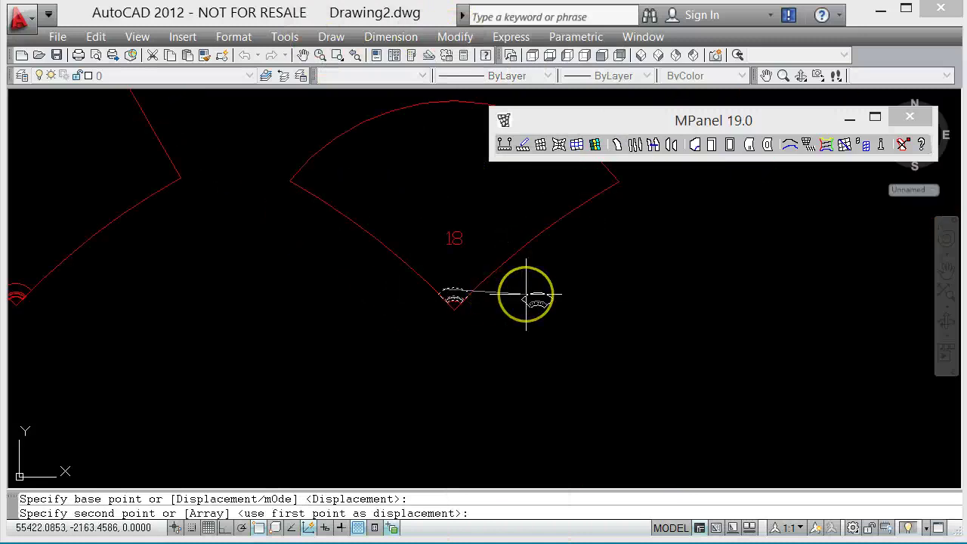
click(529, 294)
key(Escape)
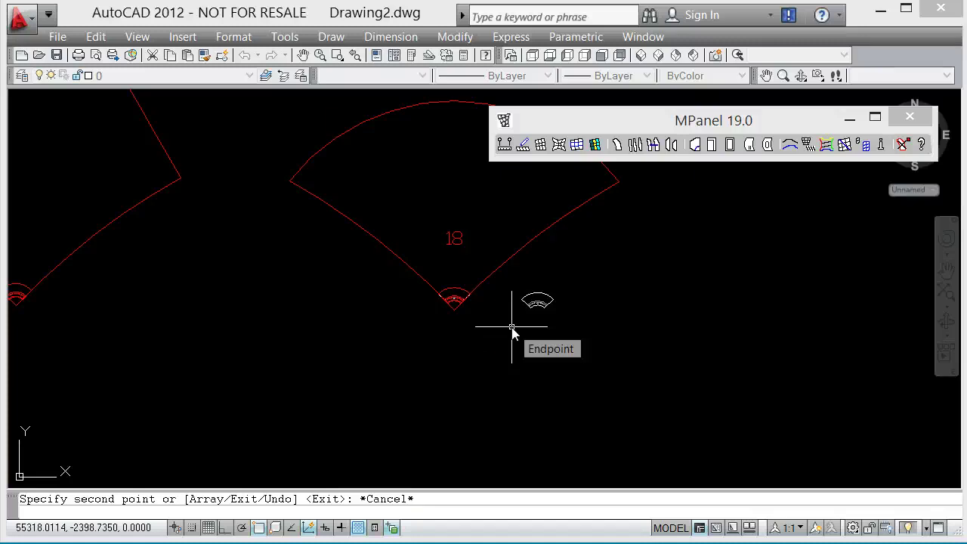
Examine the bolt hole markings of the copied reinforcement patch, especially the middle hole by the panel number.
click(512, 328)
scroll(31, 484, up, 3)
scroll(567, 464, down, 5)
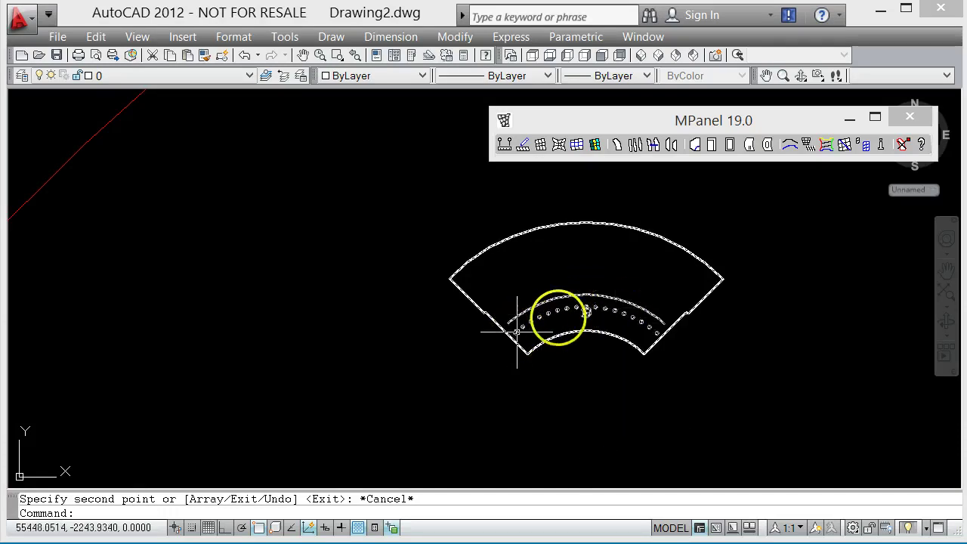
scroll(559, 317, up, 5)
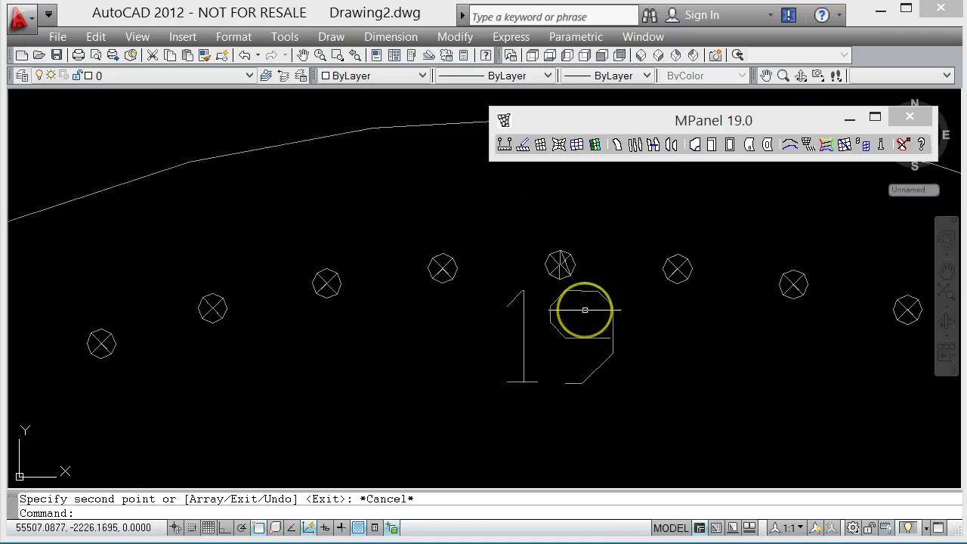
scroll(585, 309, up, 5)
scroll(566, 337, down, 2)
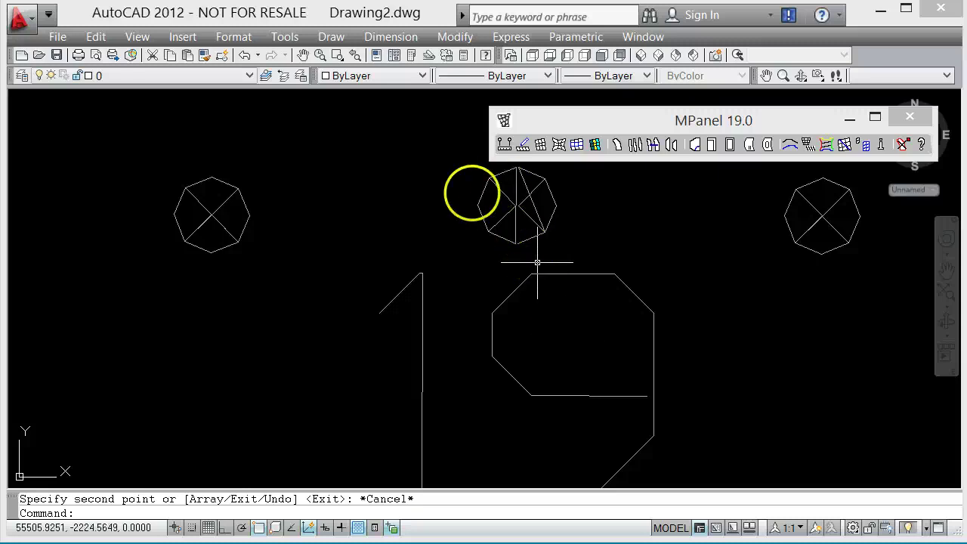
scroll(506, 201, up, 4)
scroll(476, 215, up, 3)
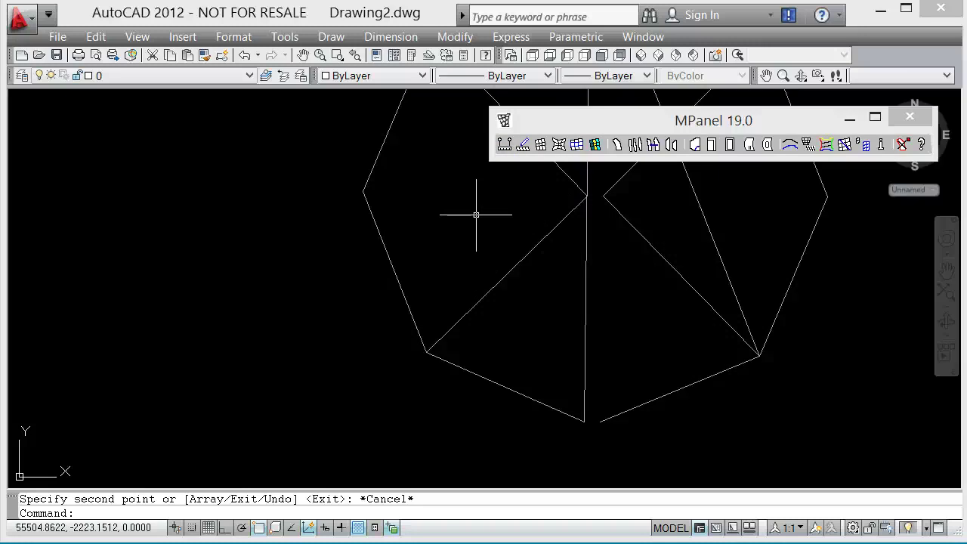
scroll(476, 215, down, 10)
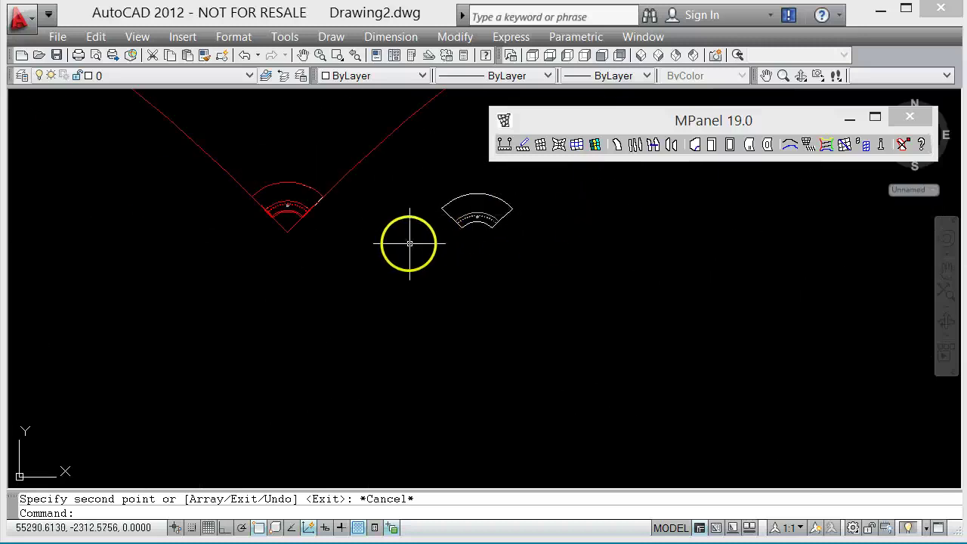
Delete the original reinforcement patch 19 lying on the red corner piece.
scroll(242, 199, up, 7)
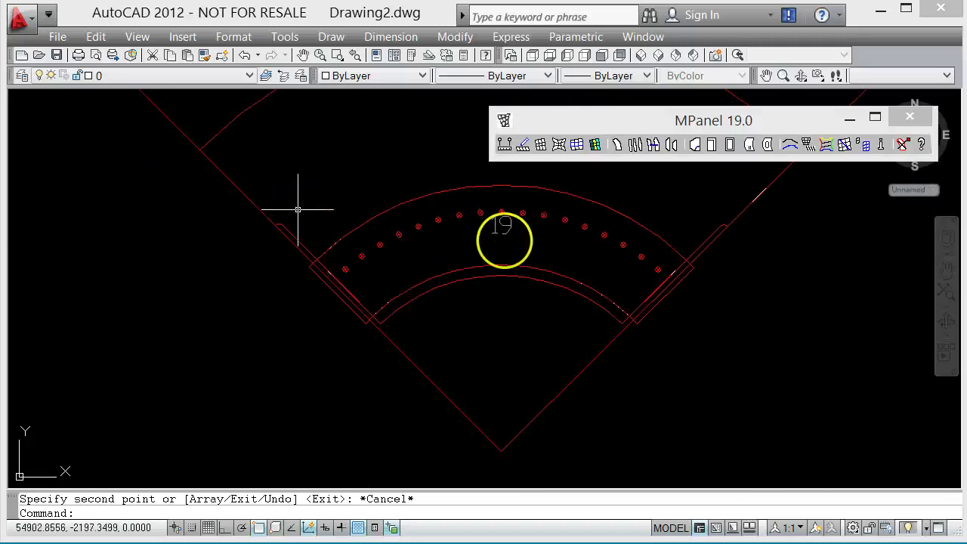
click(517, 247)
click(481, 231)
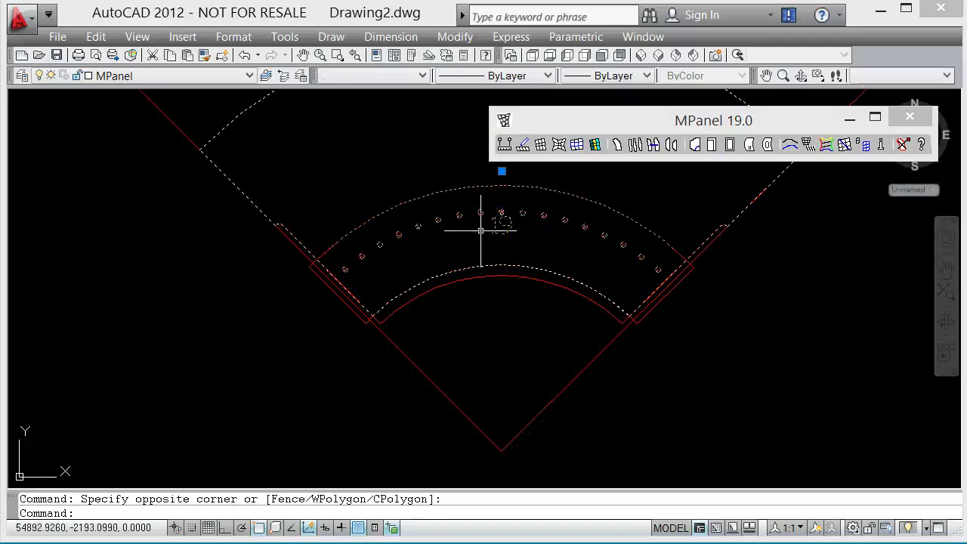
key(Delete)
Copy the plate from the red corner piece with Copy plate from marked panels, and erase the red source geometry.
click(480, 231)
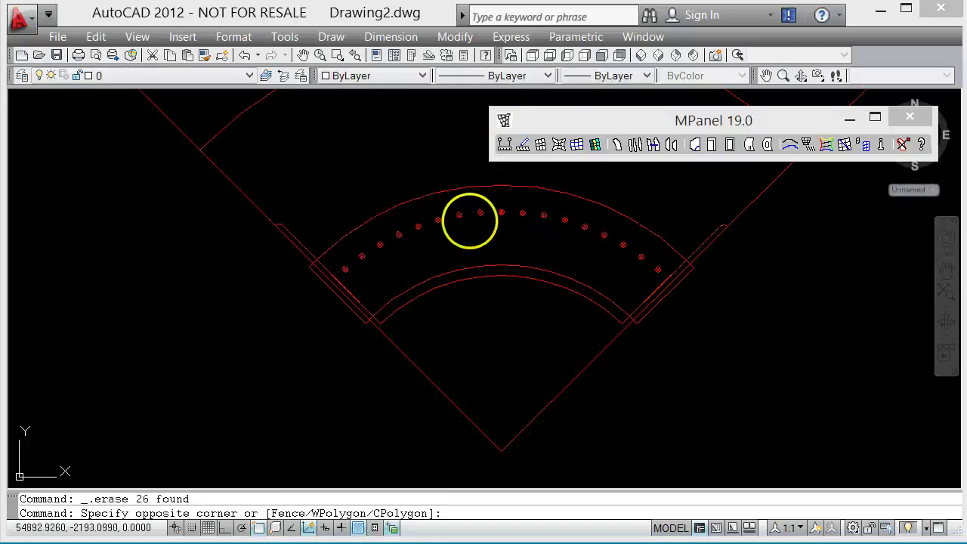
click(404, 173)
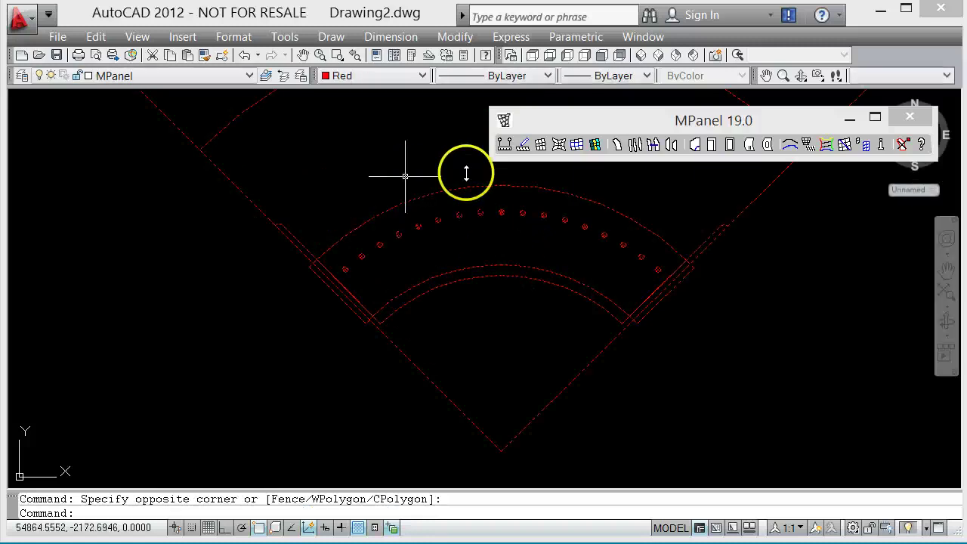
click(731, 145)
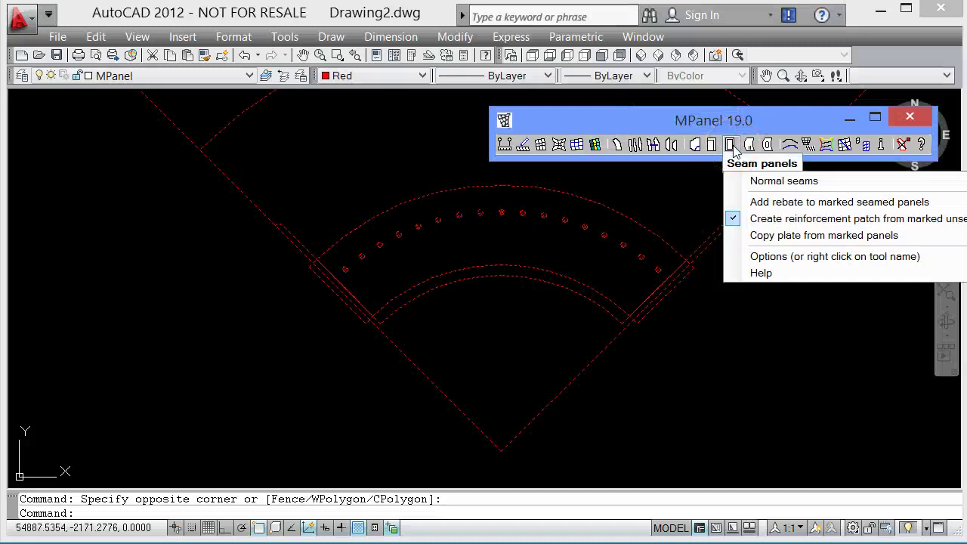
click(816, 238)
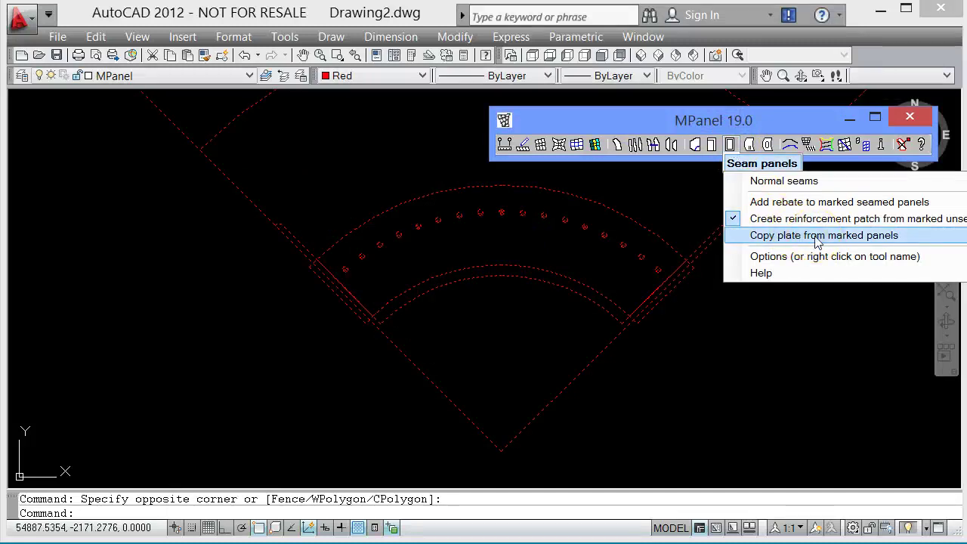
click(816, 236)
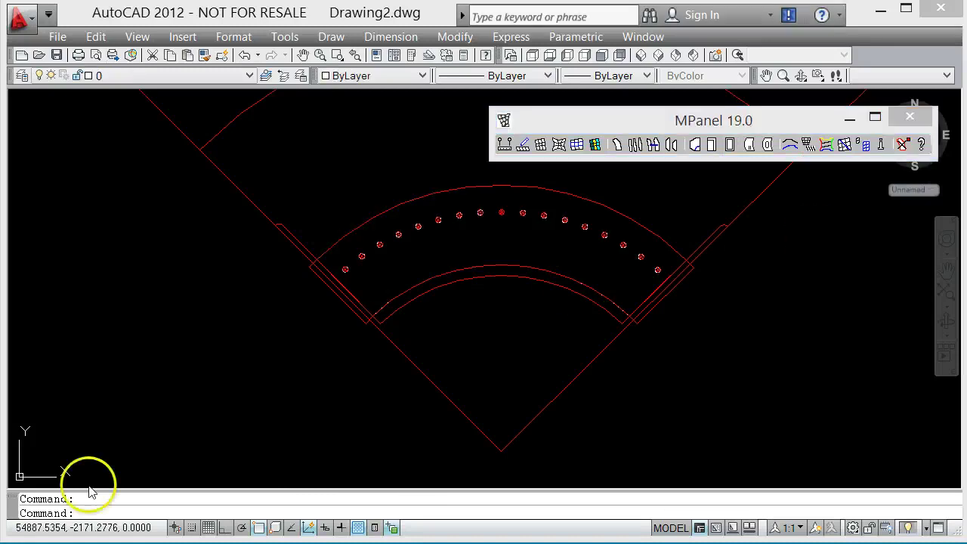
scroll(421, 217, up, 15)
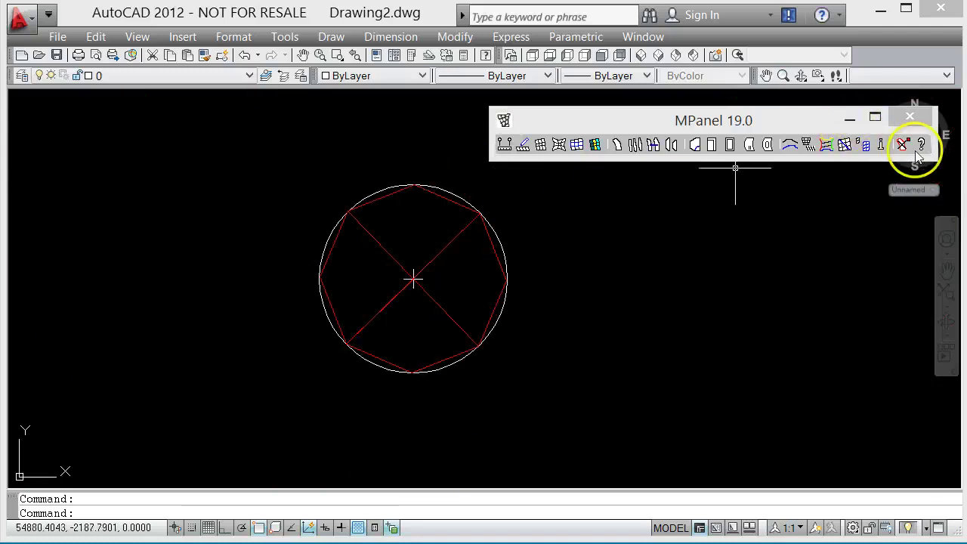
click(903, 146)
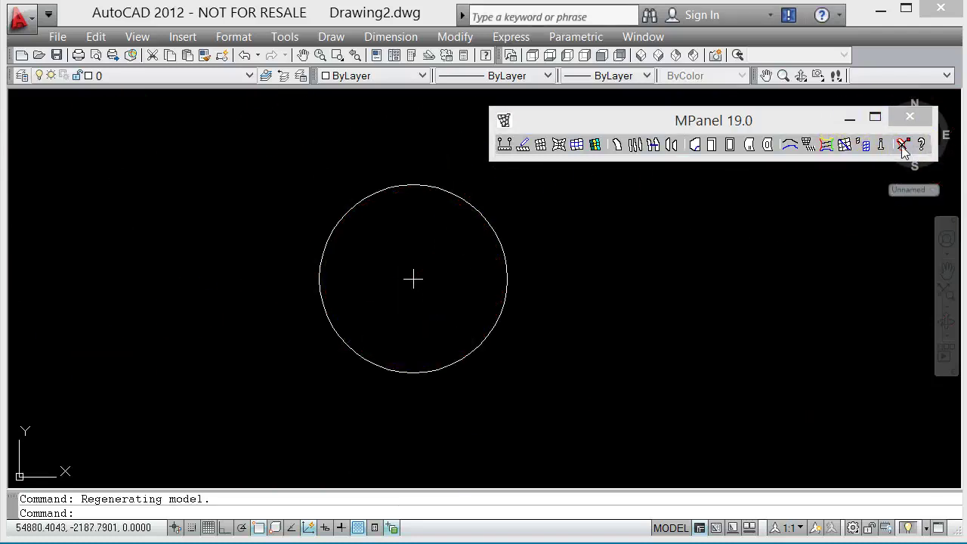
Examine the copied plate's outline and bolt holes, comparing the middle hole with the round ones beside it.
scroll(412, 260, down, 10)
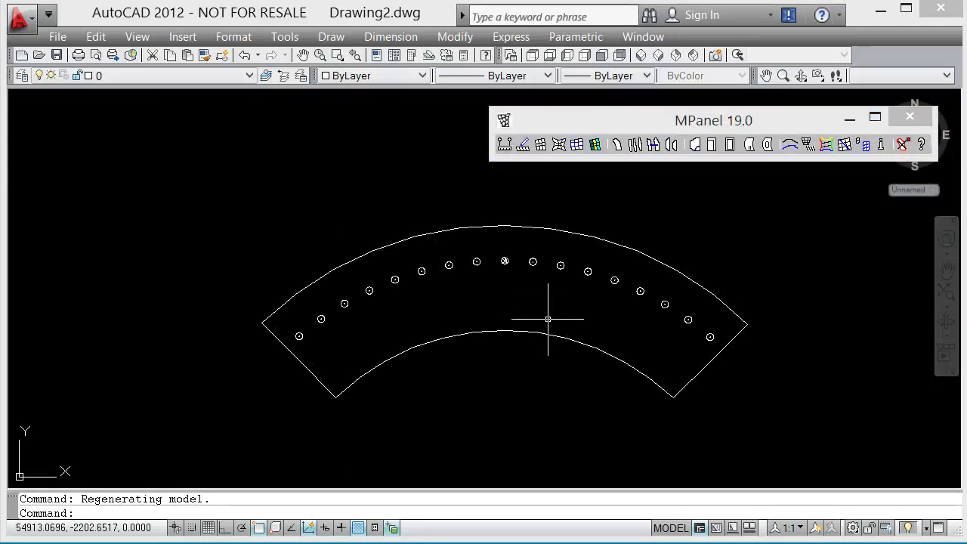
scroll(543, 287, up, 10)
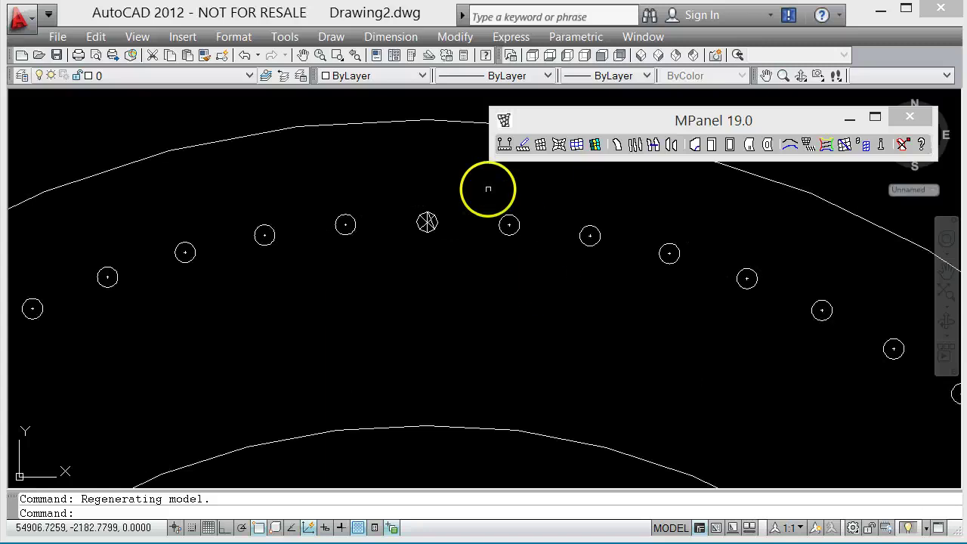
scroll(602, 295, down, 5)
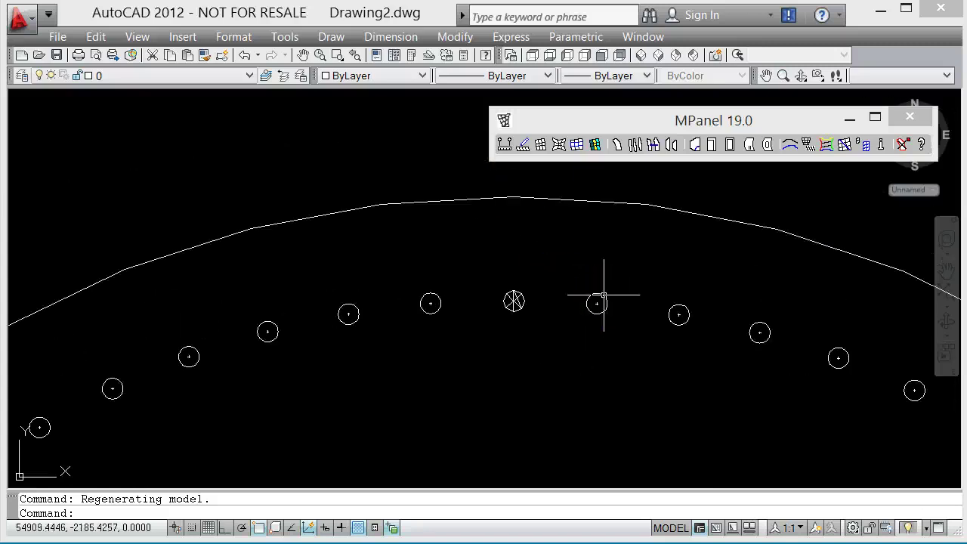
scroll(513, 301, up, 8)
scroll(499, 303, up, 2)
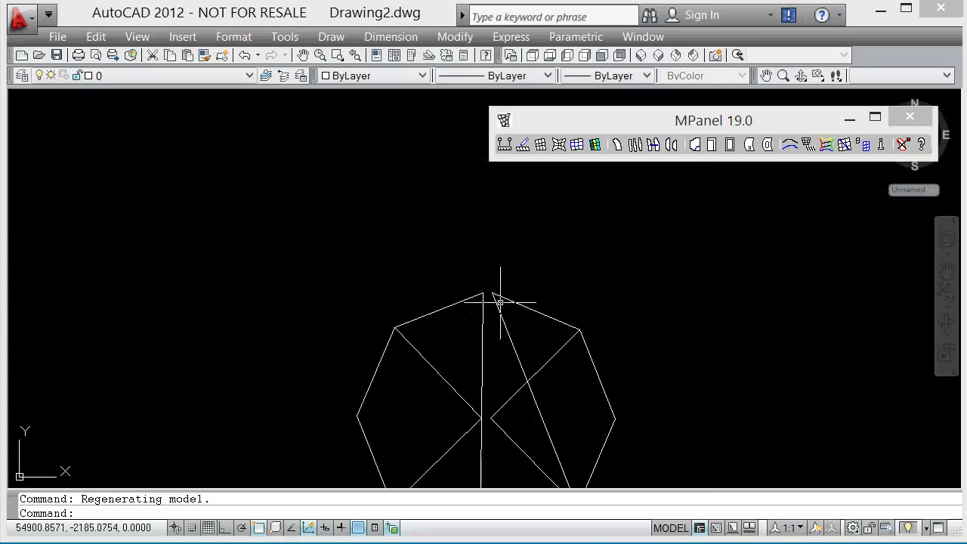
scroll(500, 303, down, 3)
scroll(499, 291, up, 6)
scroll(499, 282, down, 2)
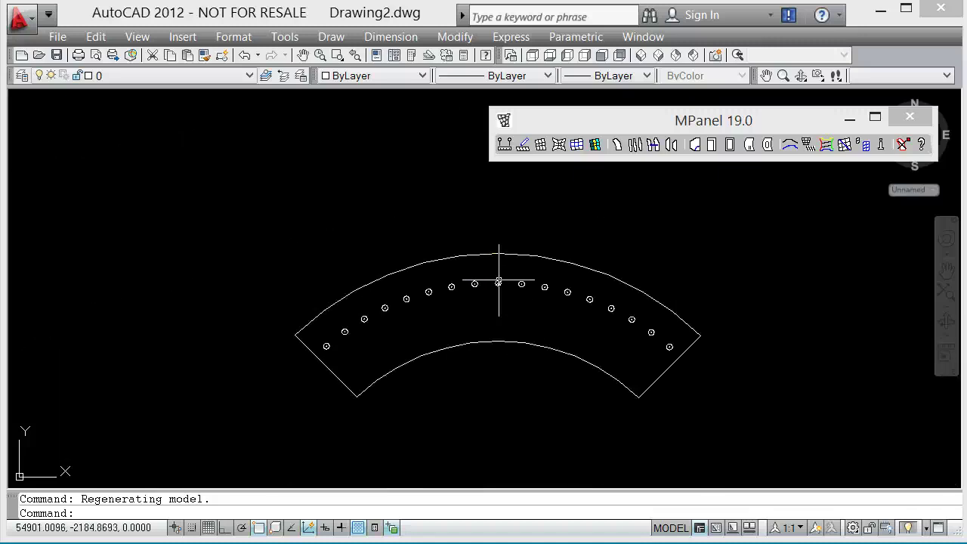
scroll(781, 289, down, 10)
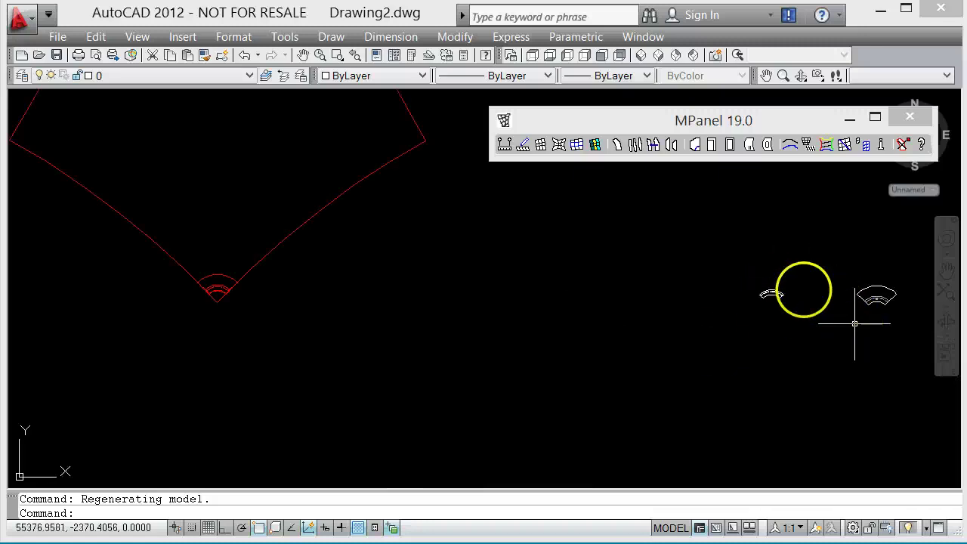
Switch to the top view and examine the plate corner on the conic mesh and on the white flat panels.
click(532, 56)
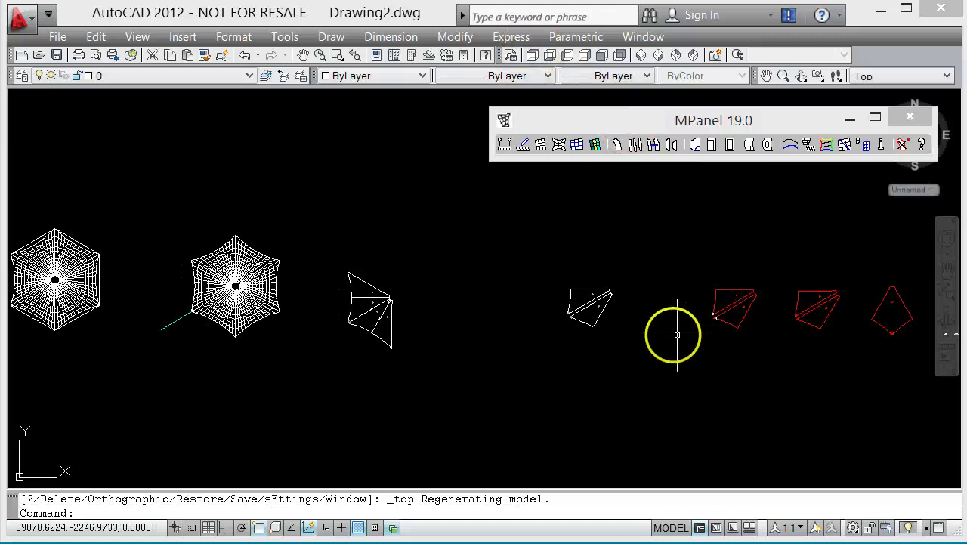
scroll(181, 318, up, 3)
scroll(181, 318, up, 3)
scroll(252, 283, up, 5)
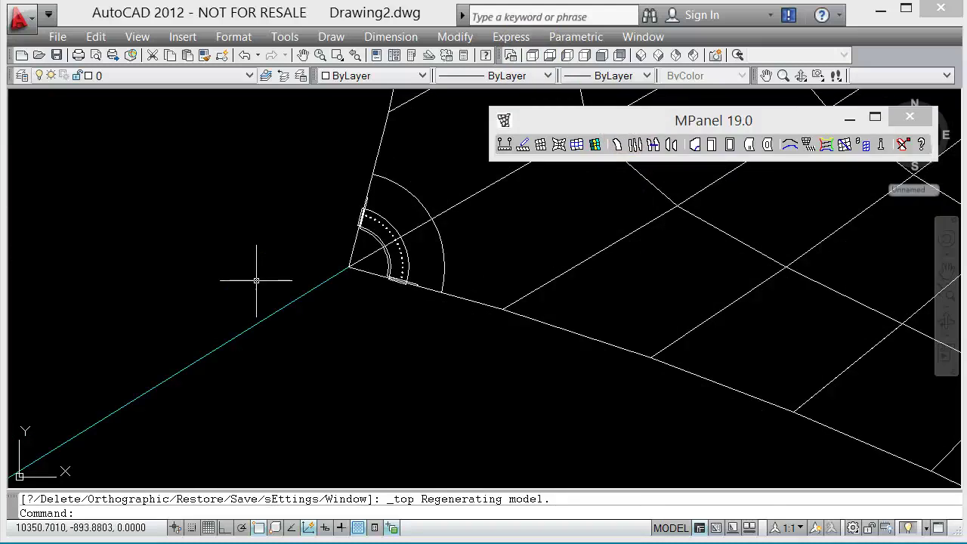
scroll(261, 275, down, 8)
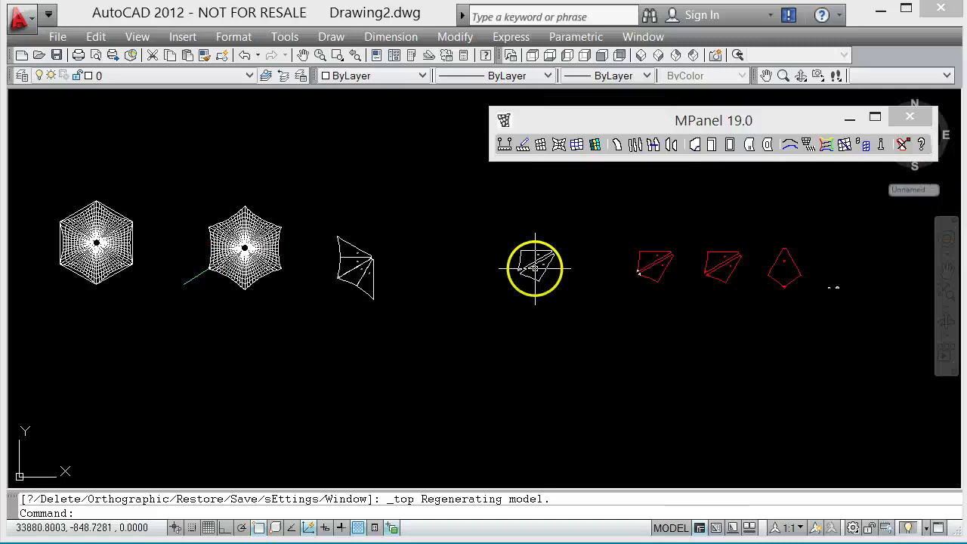
scroll(529, 267, up, 4)
scroll(527, 268, up, 5)
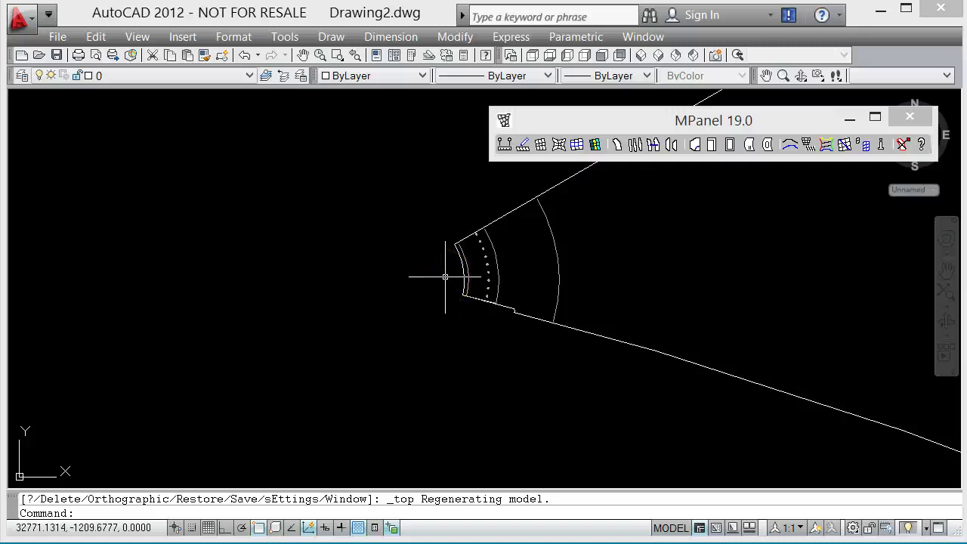
Compare the plate corners and reinforcement patches on the white panels, the red panel sets and the red corner piece.
scroll(264, 272, down, 6)
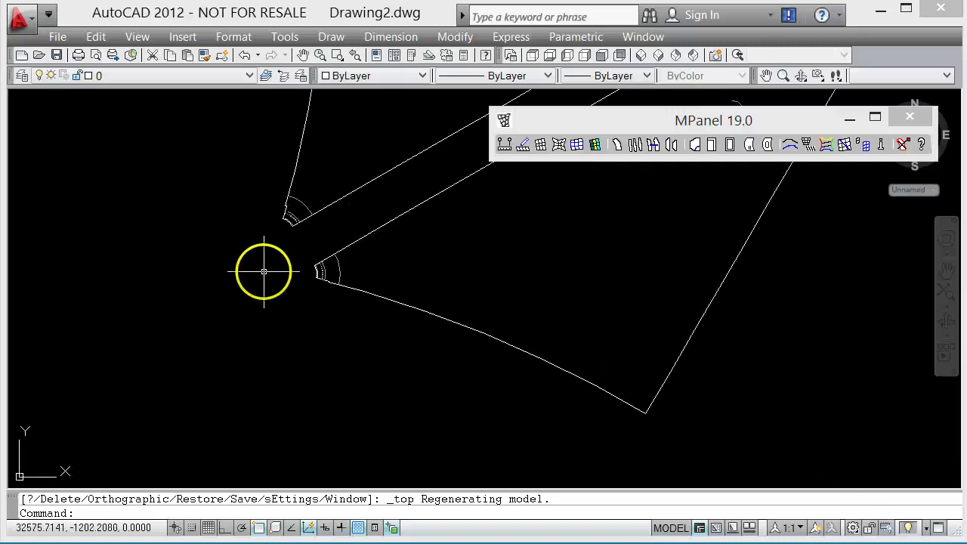
scroll(639, 275, up, 6)
scroll(498, 261, up, 4)
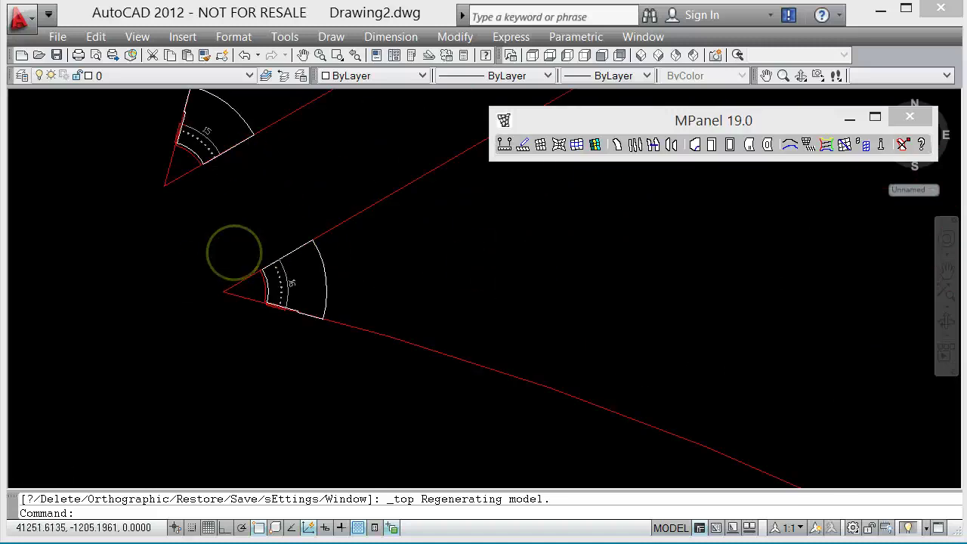
scroll(234, 251, down, 10)
scroll(231, 255, down, 2)
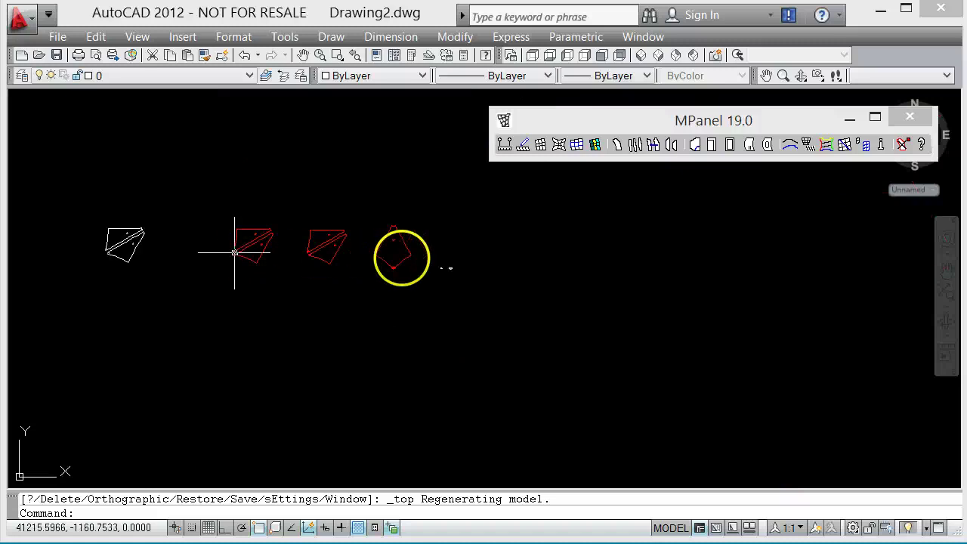
scroll(389, 266, up, 3)
scroll(391, 266, up, 4)
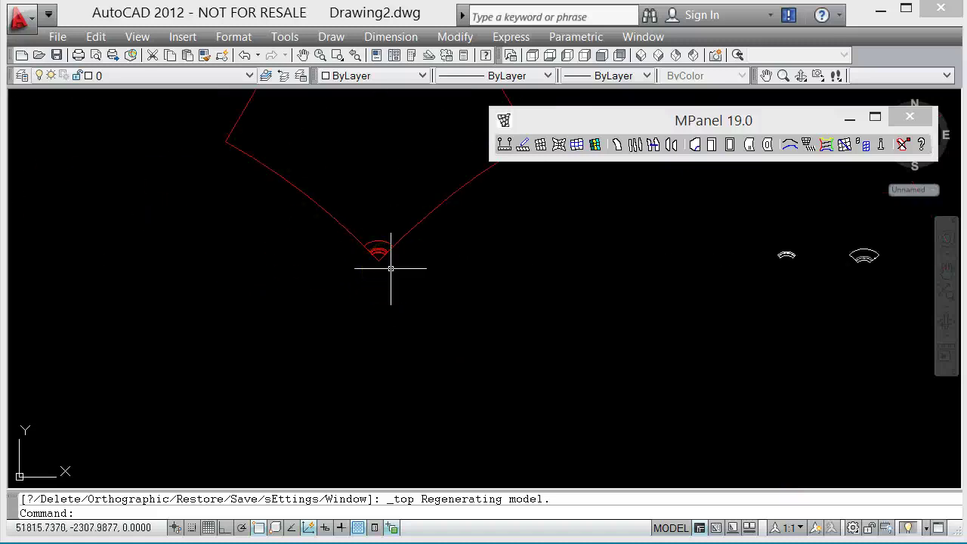
Inspect the separate reinforcement patch and the copied plate beside the red corner piece, focusing on the plate's outline and bolt holes.
scroll(391, 268, down, 4)
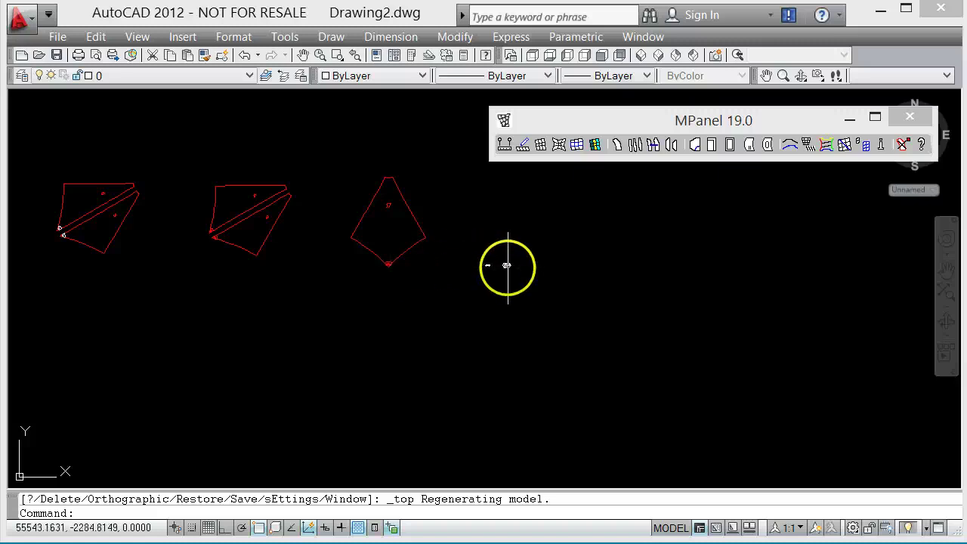
scroll(480, 266, up, 5)
scroll(481, 266, up, 1)
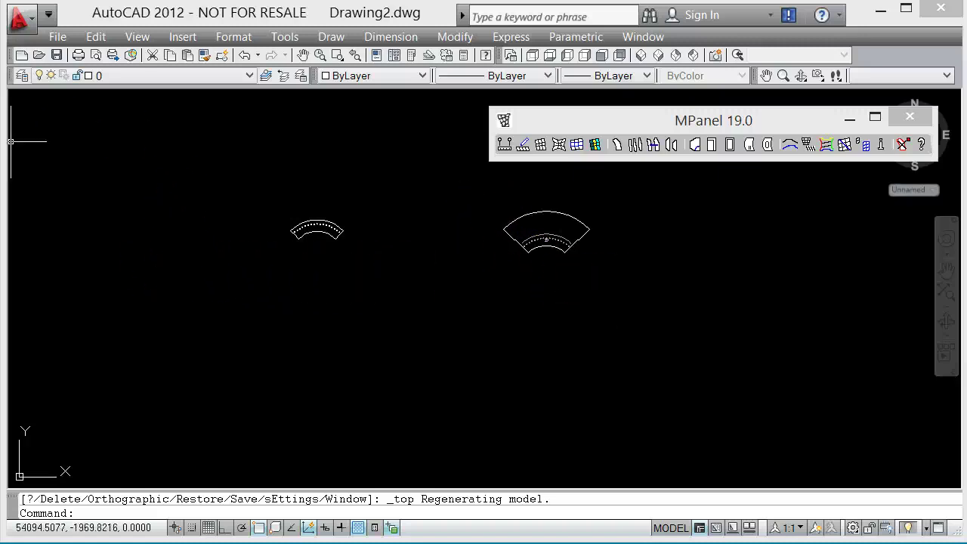
mouse_move(332, 224)
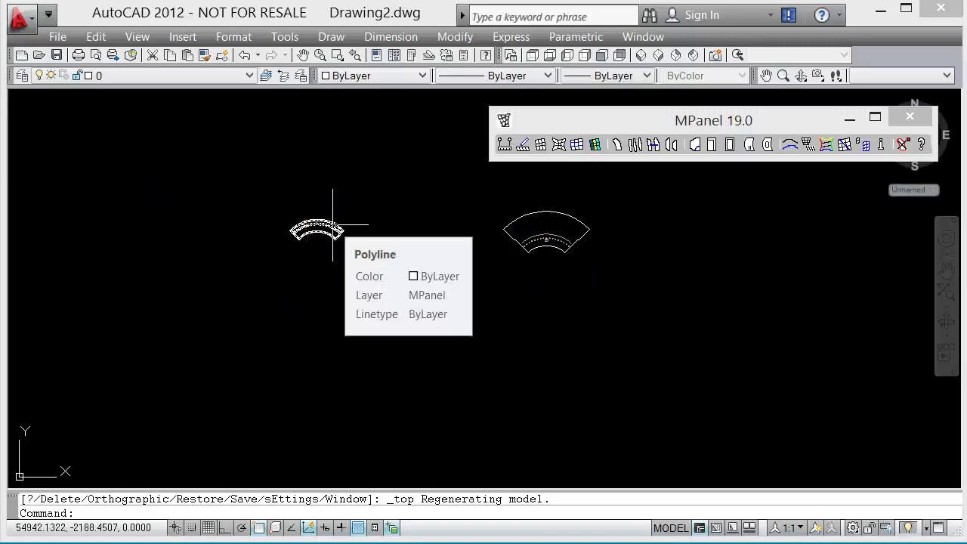
scroll(332, 224, up, 8)
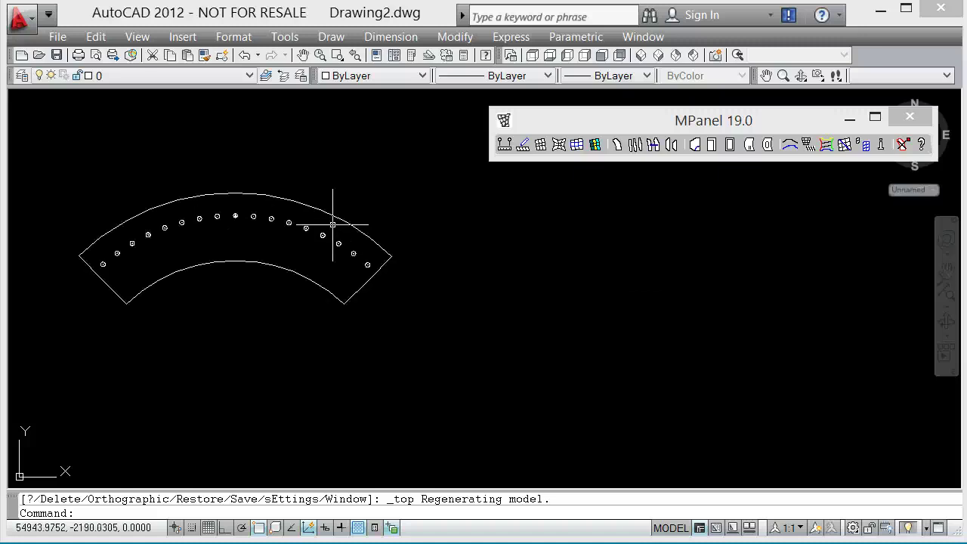